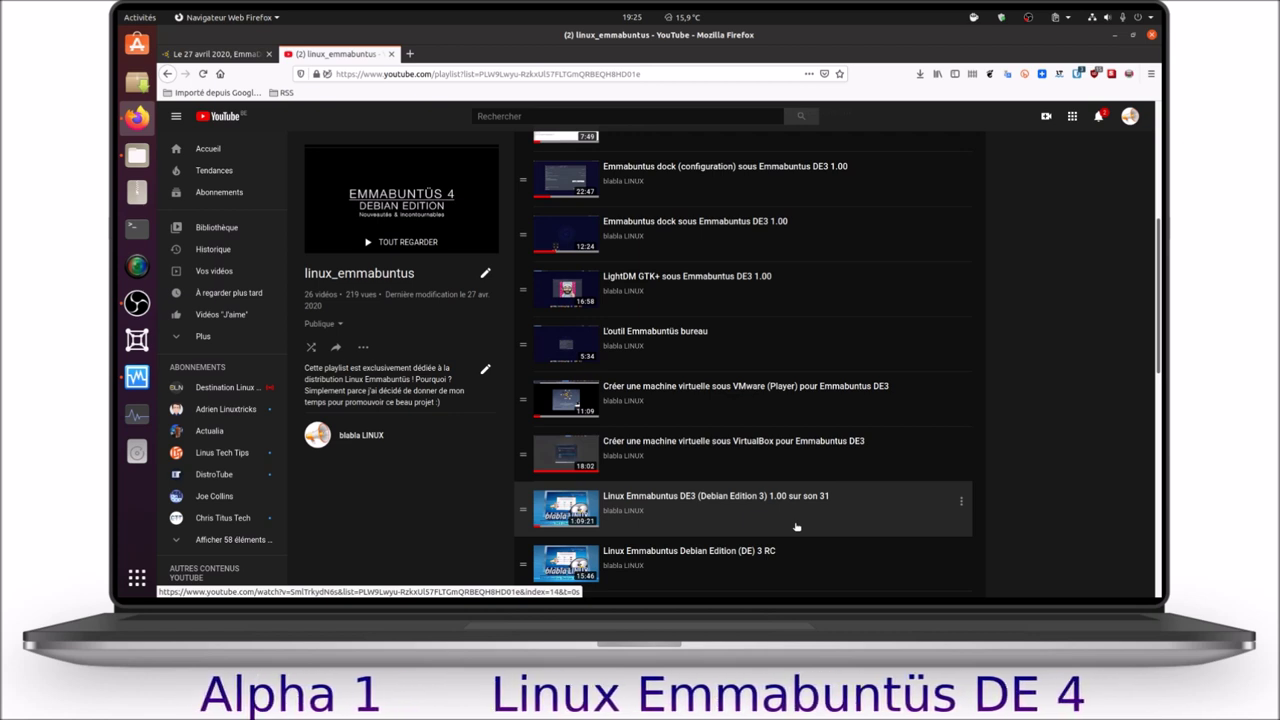
Close the YouTube playlist to return to the emmabuntus.org EmmaDE4 Alpha 1 announcement article
scroll(796, 526, "up", 5)
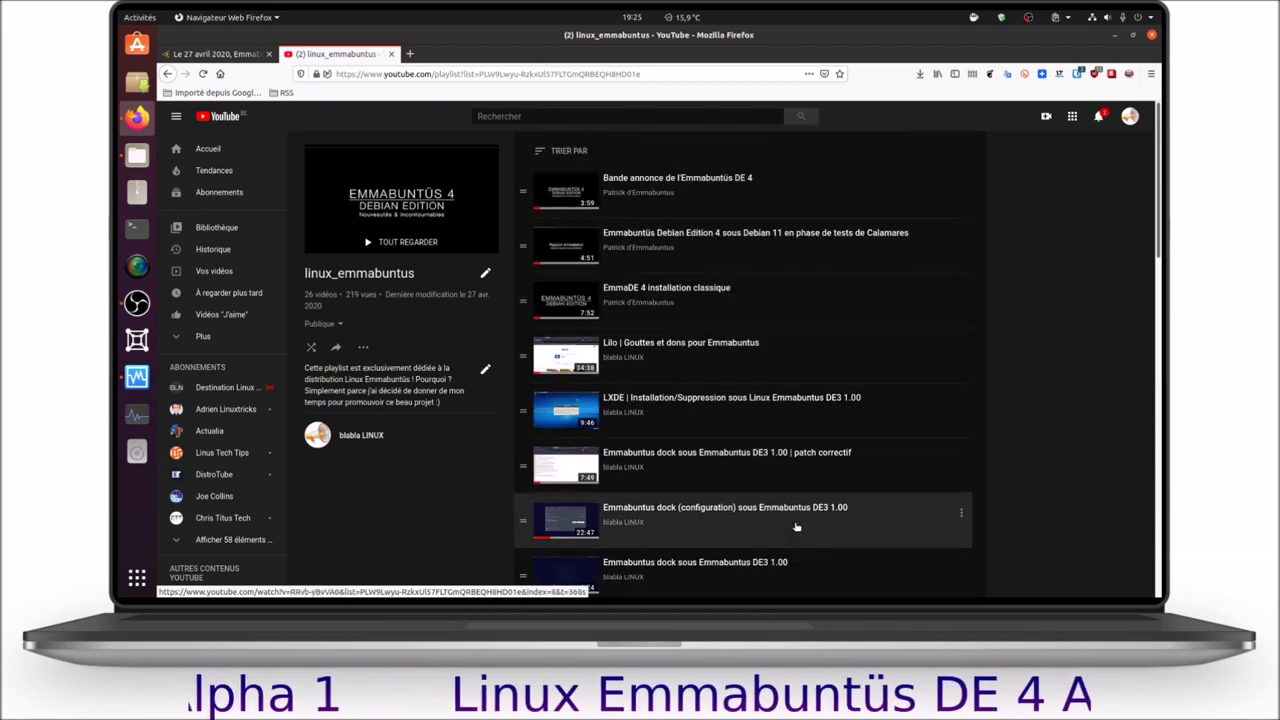
left_click(393, 54)
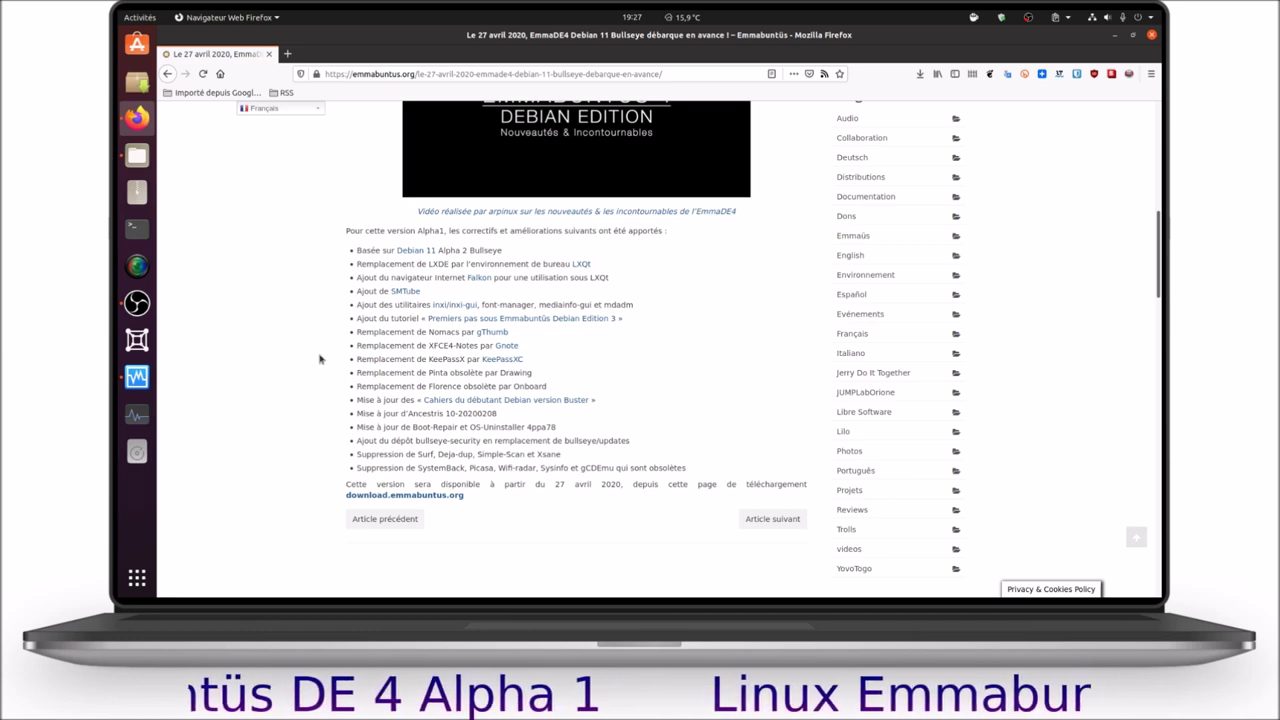
Skim the end of the EmmaDE4 Alpha 1 changelog, then switch to the VirtualBox Manager
scroll(320, 358, "up", 1)
scroll(314, 357, "down", 2)
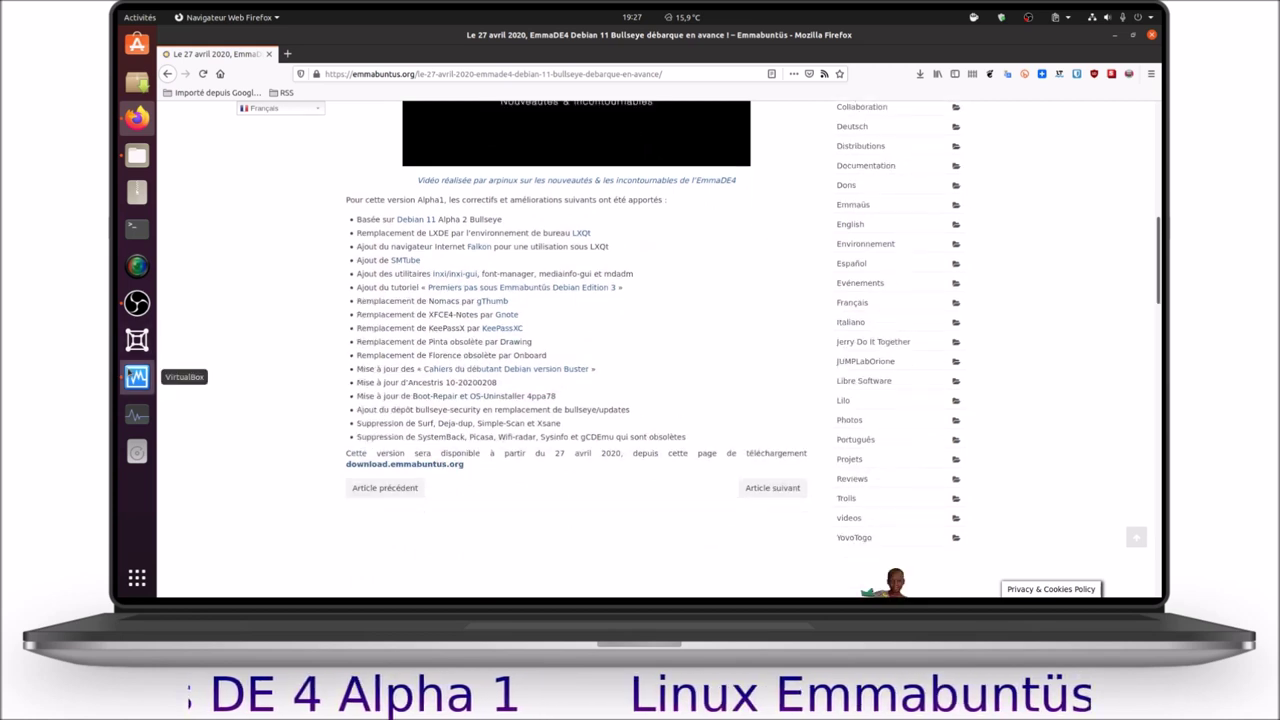
left_click(137, 376)
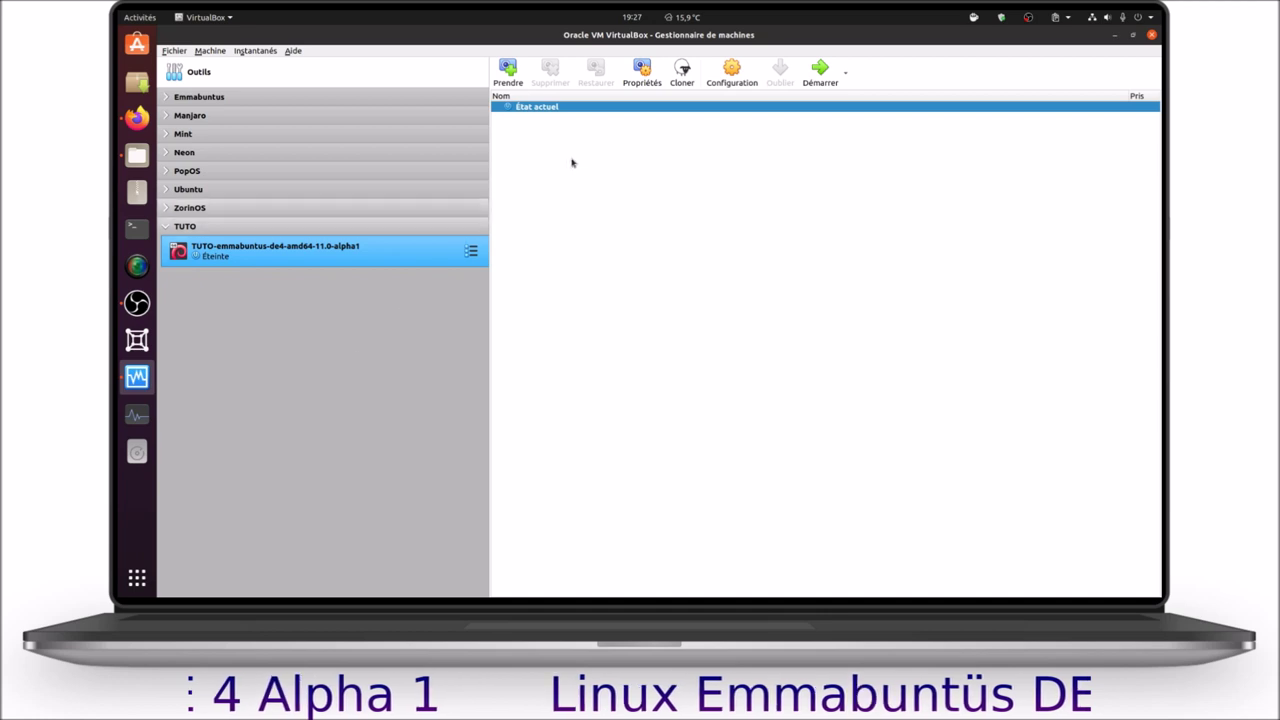
Open the Emmabuntüs DE4 VM's settings and review its General and System pages, including 4096 MB memory
left_click(733, 77)
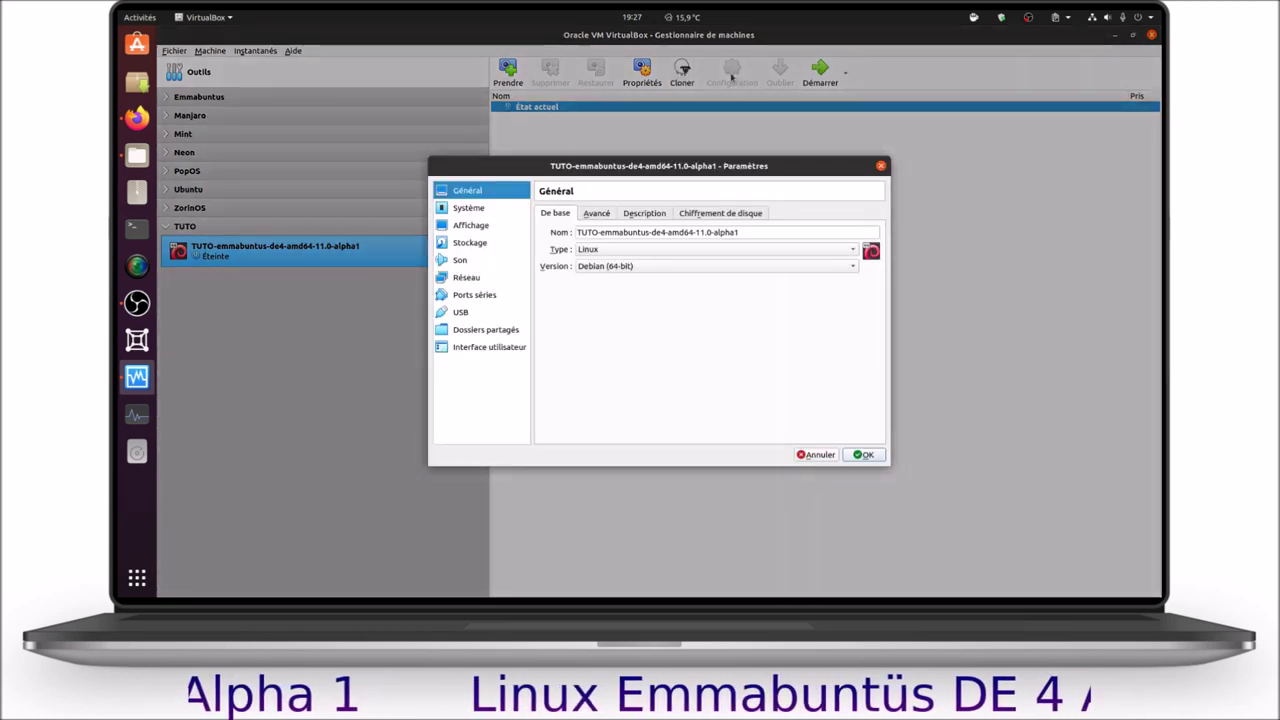
left_click(596, 214)
left_click(563, 216)
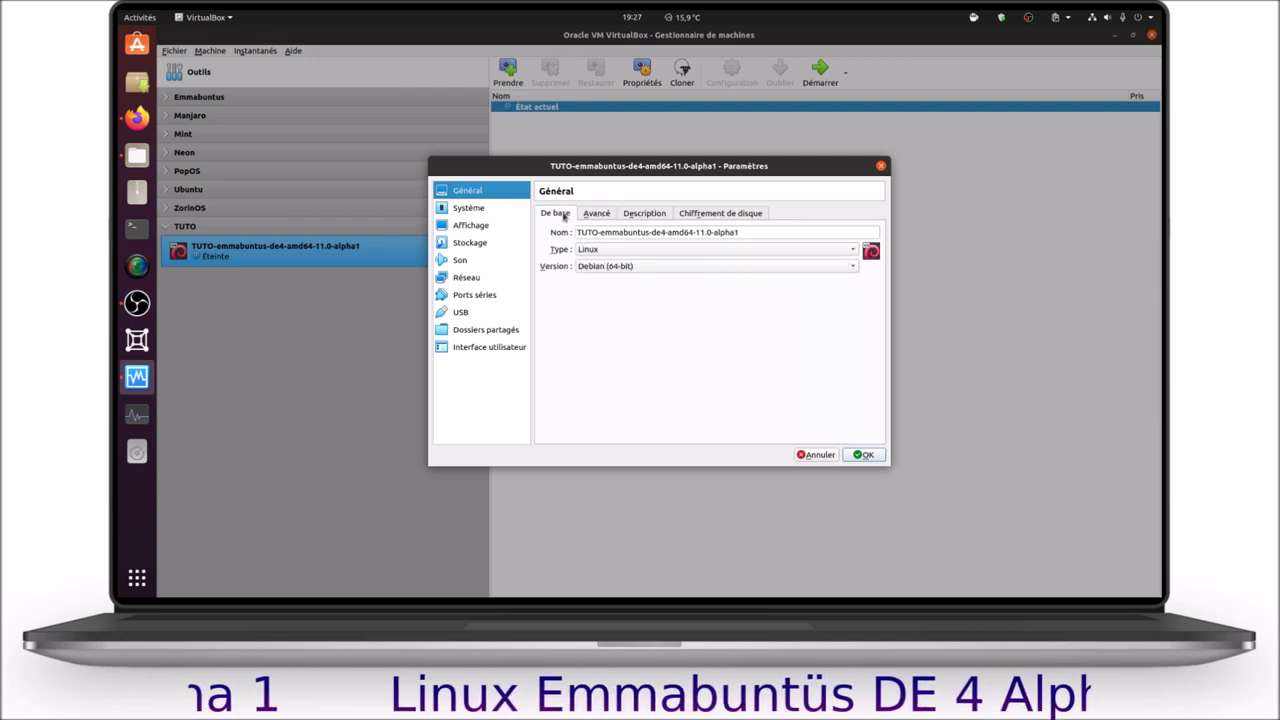
left_click(486, 209)
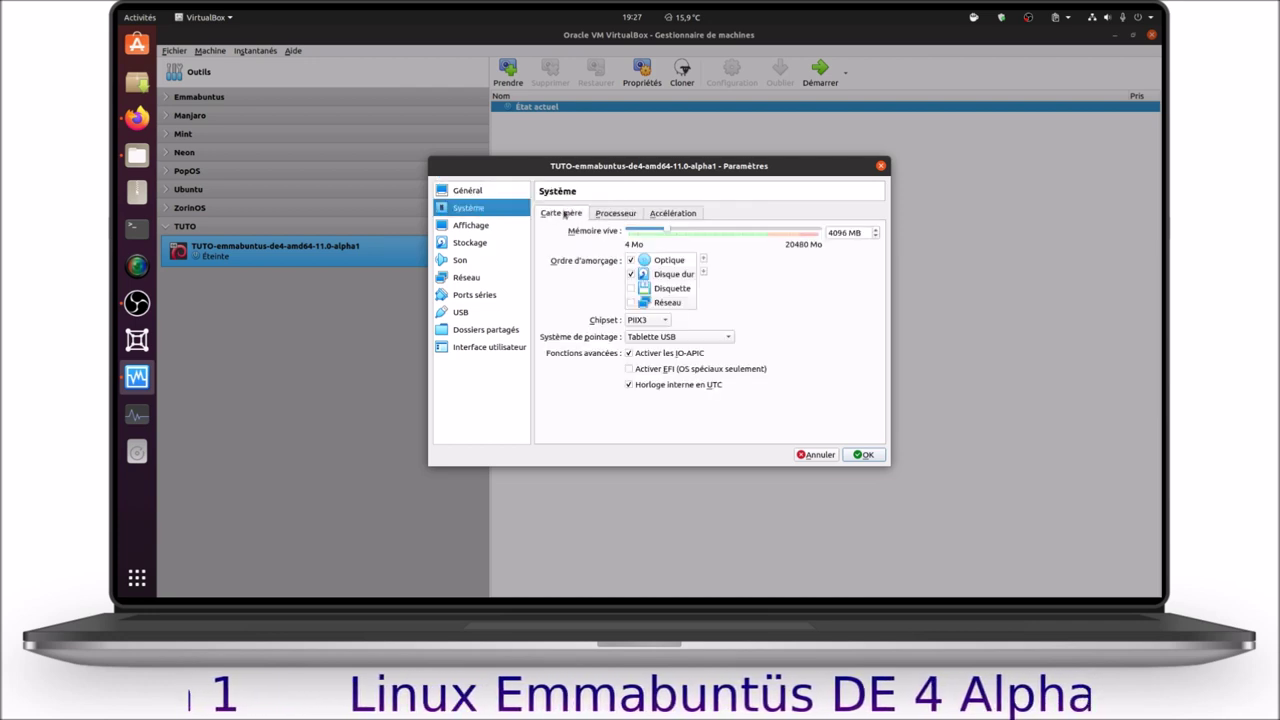
left_click(613, 216)
left_click(580, 214)
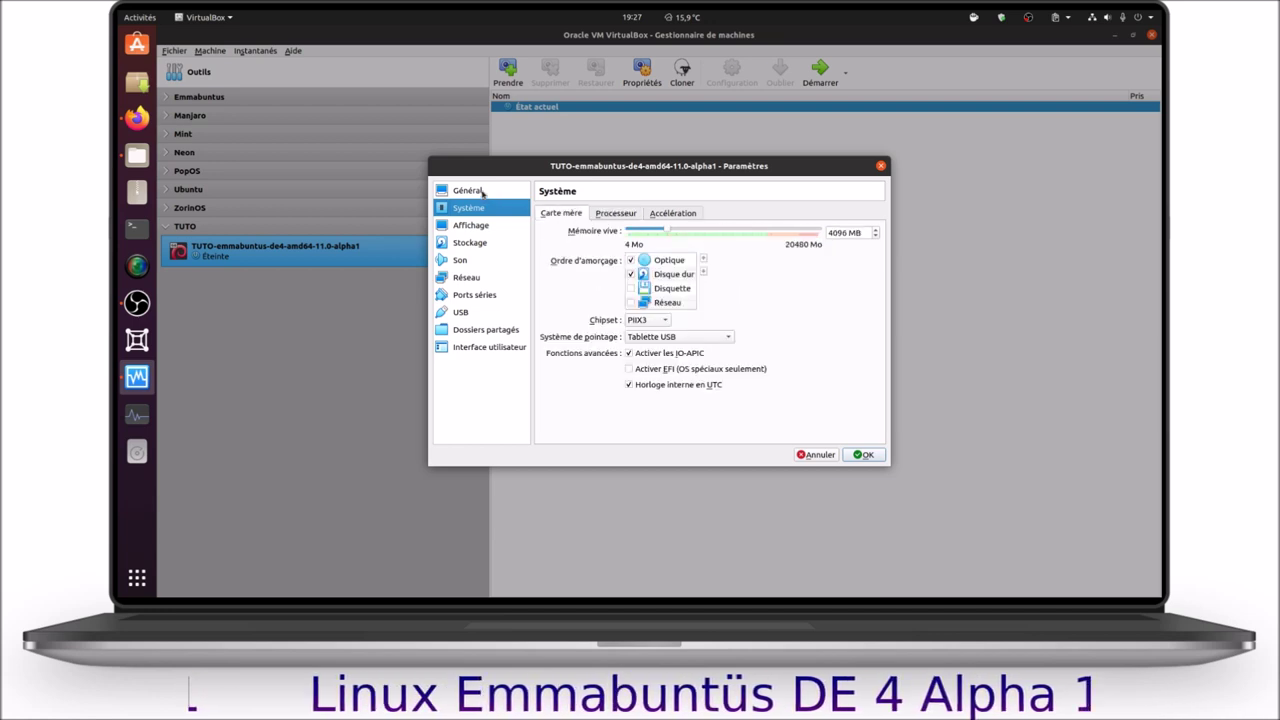
left_click(482, 193)
Check the description, encryption, display and 4-processor settings, cancel unchanged, and open the home folder in Files
left_click(594, 215)
left_click(645, 220)
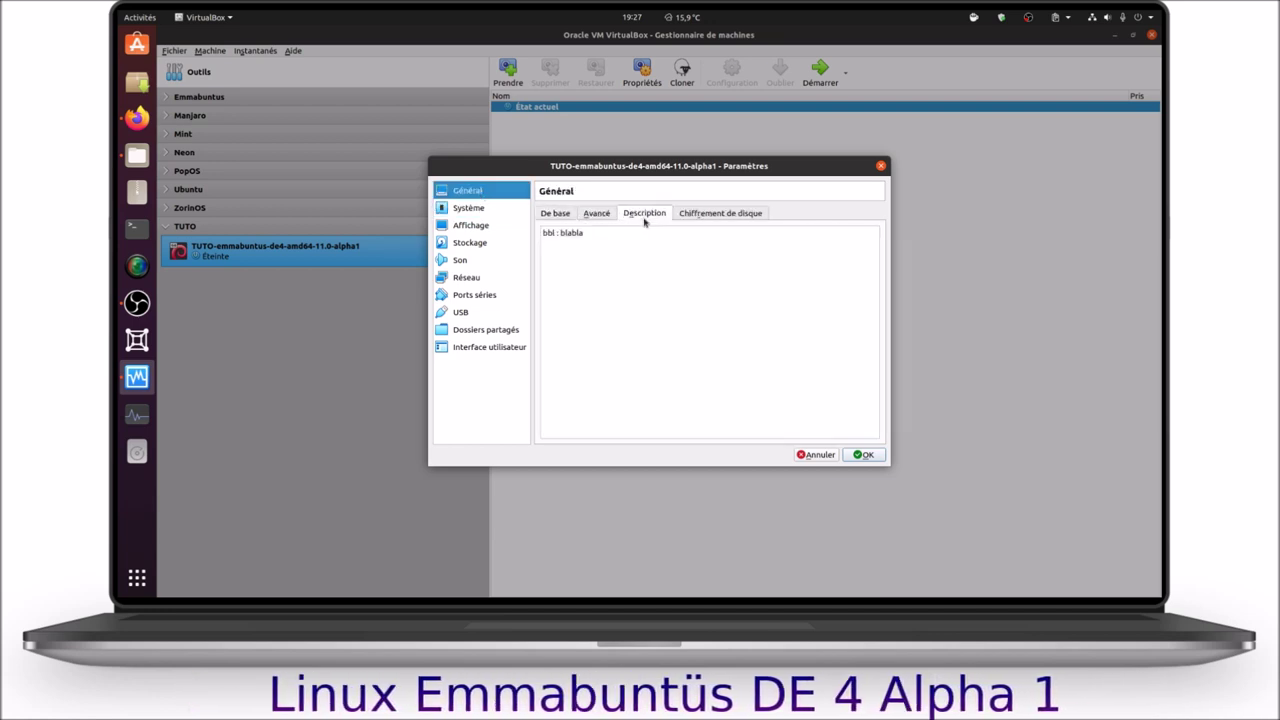
left_click(691, 220)
left_click(564, 215)
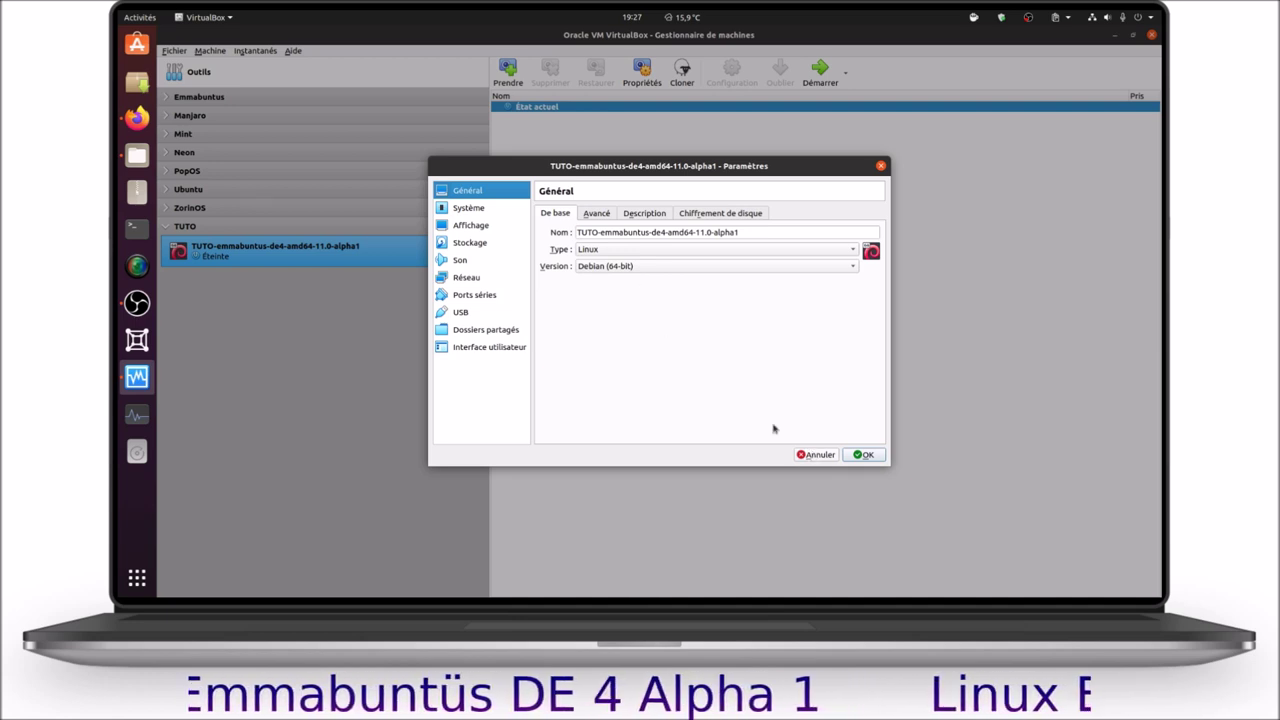
left_click(471, 229)
left_click(468, 207)
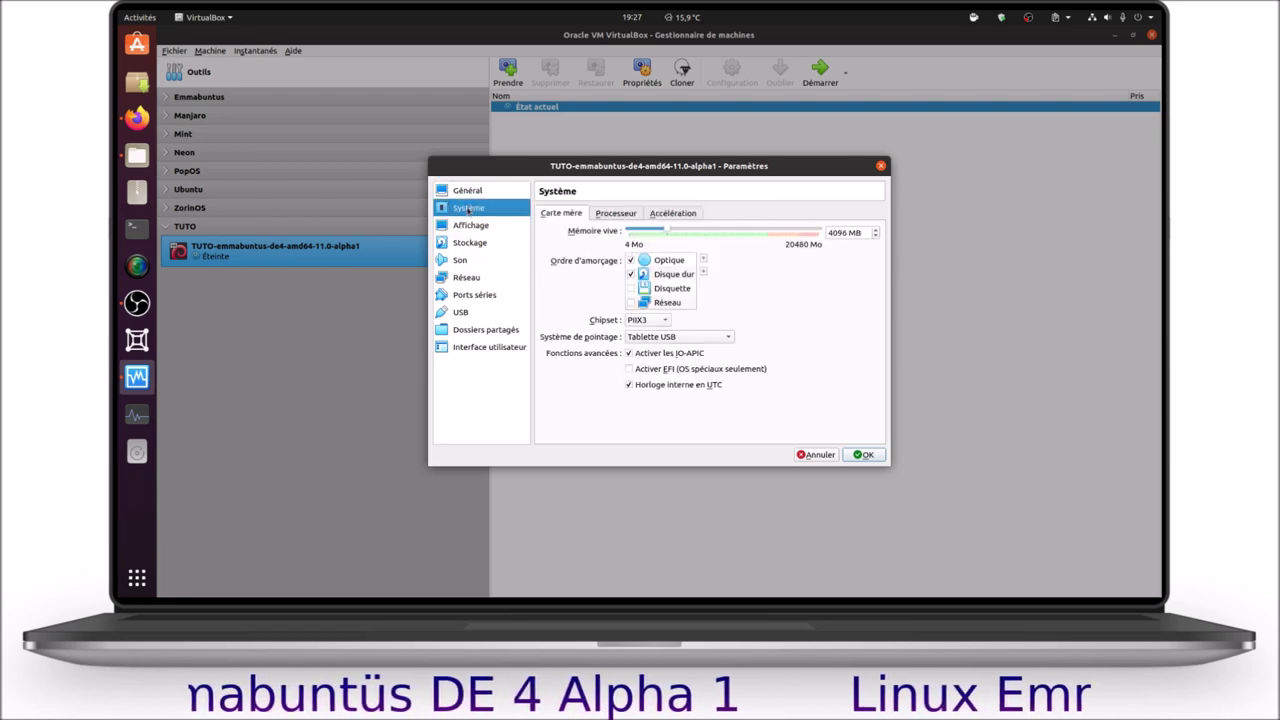
left_click(612, 214)
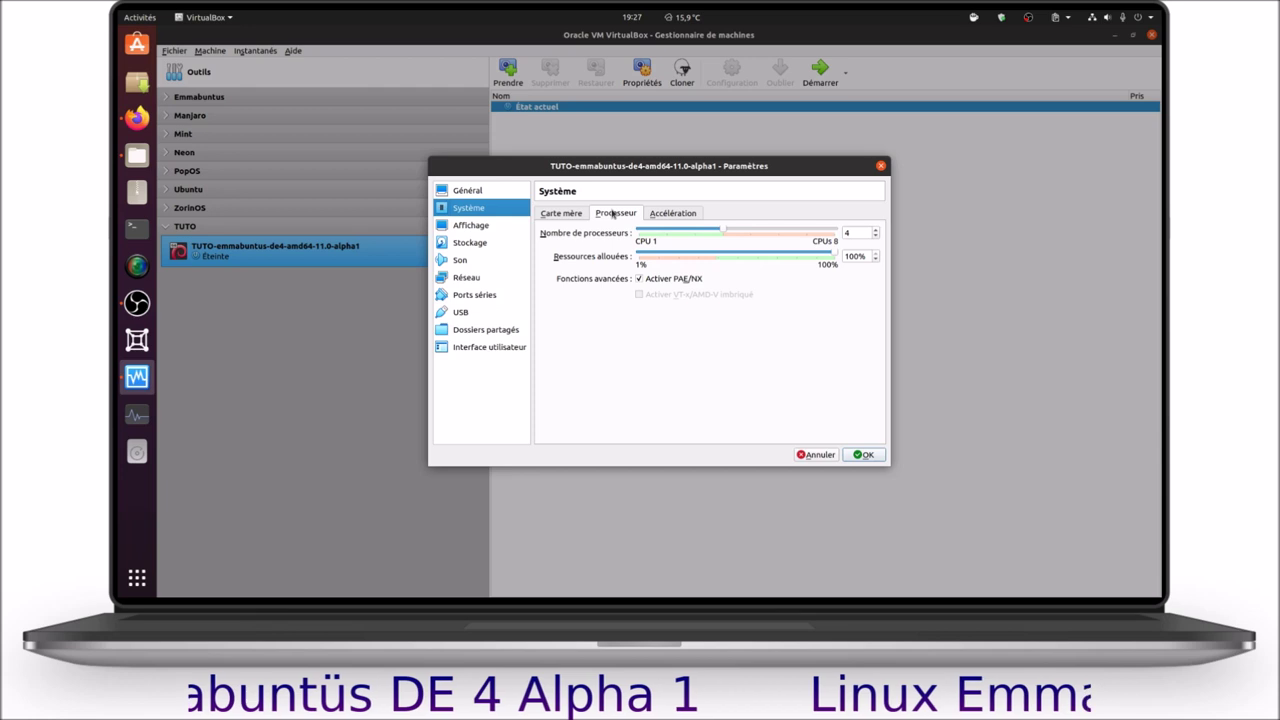
left_click(815, 456)
left_click(137, 156)
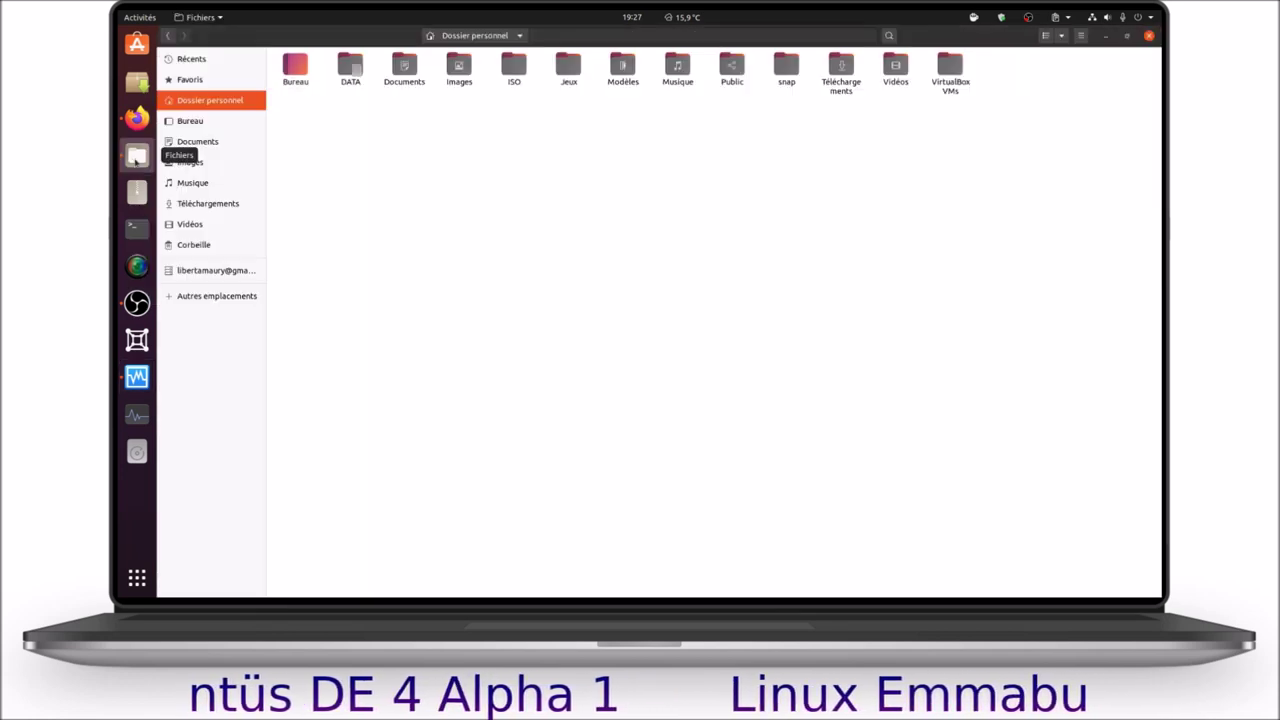
double_click(348, 70)
double_click(312, 68)
left_click(296, 68)
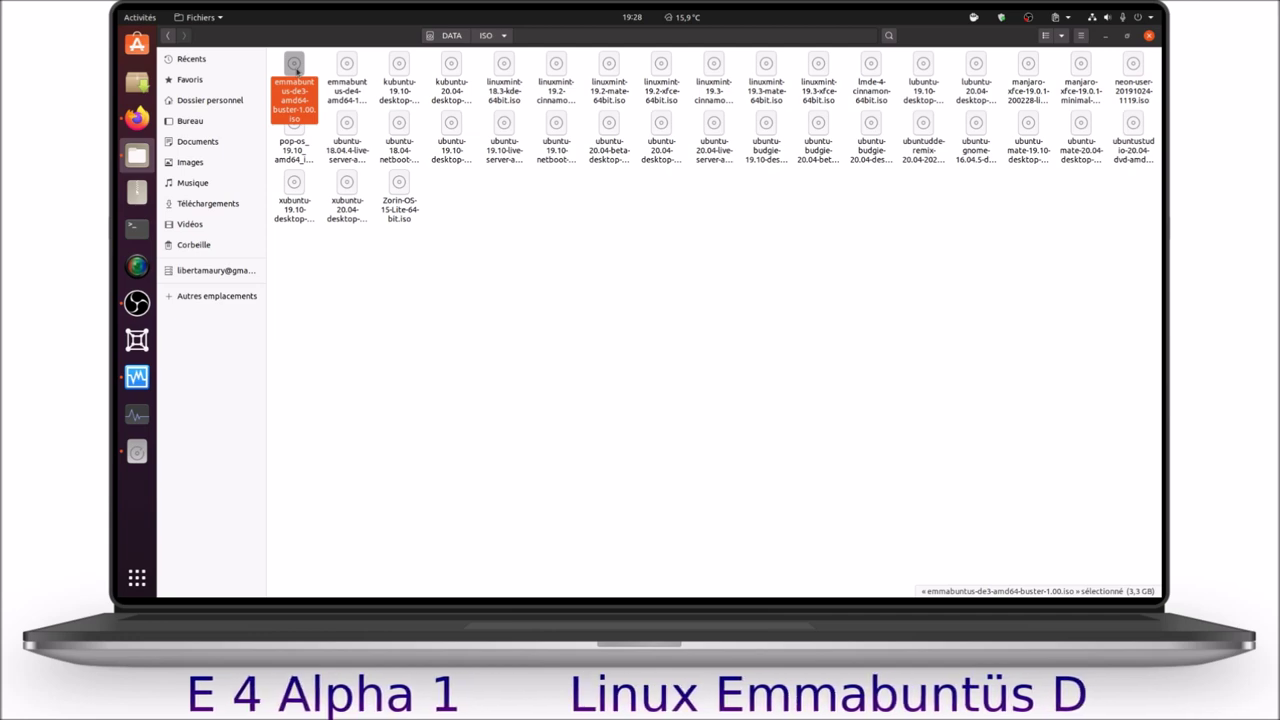
right_click(296, 68)
left_click(375, 245)
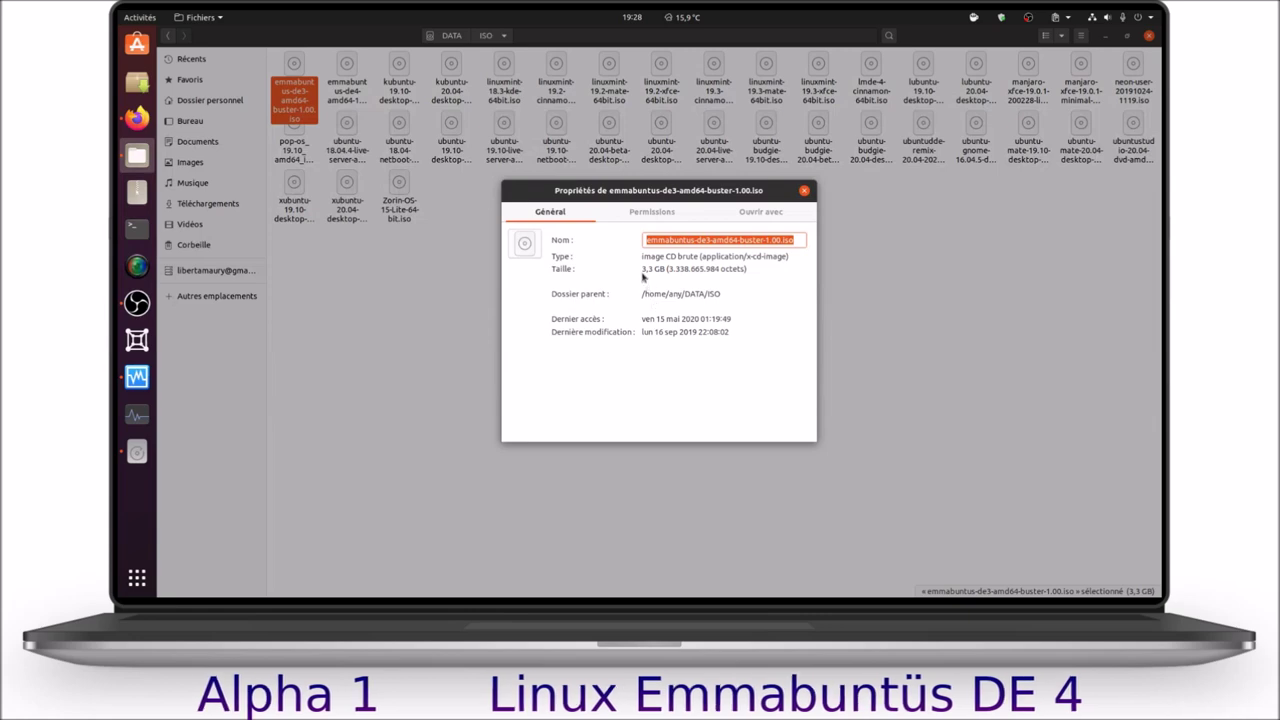
left_click_drag(647, 268, 748, 268)
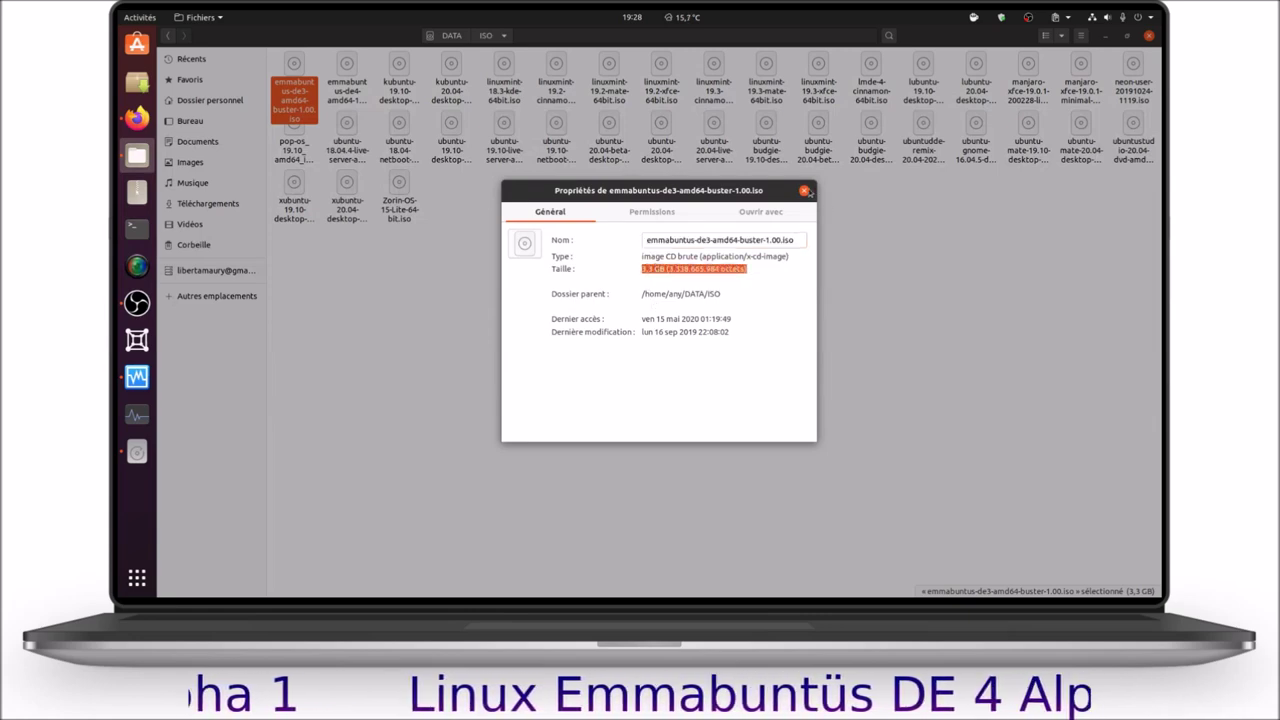
left_click(804, 190)
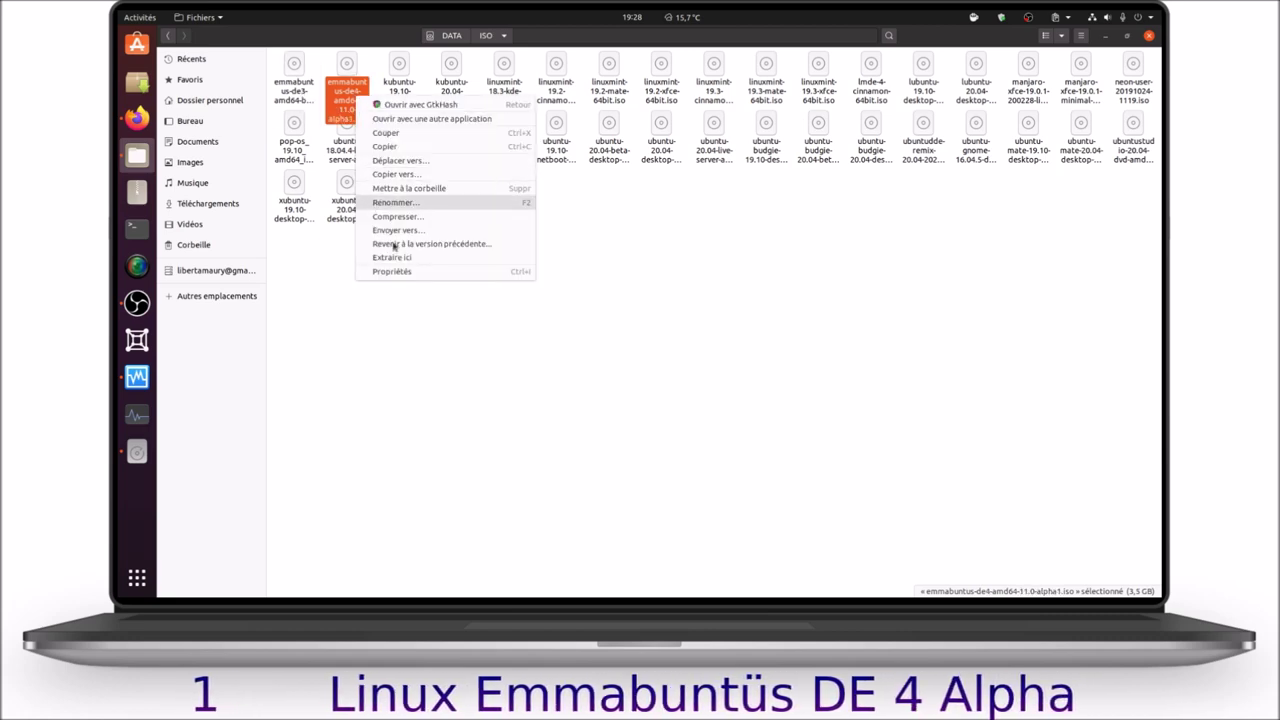
left_click(412, 272)
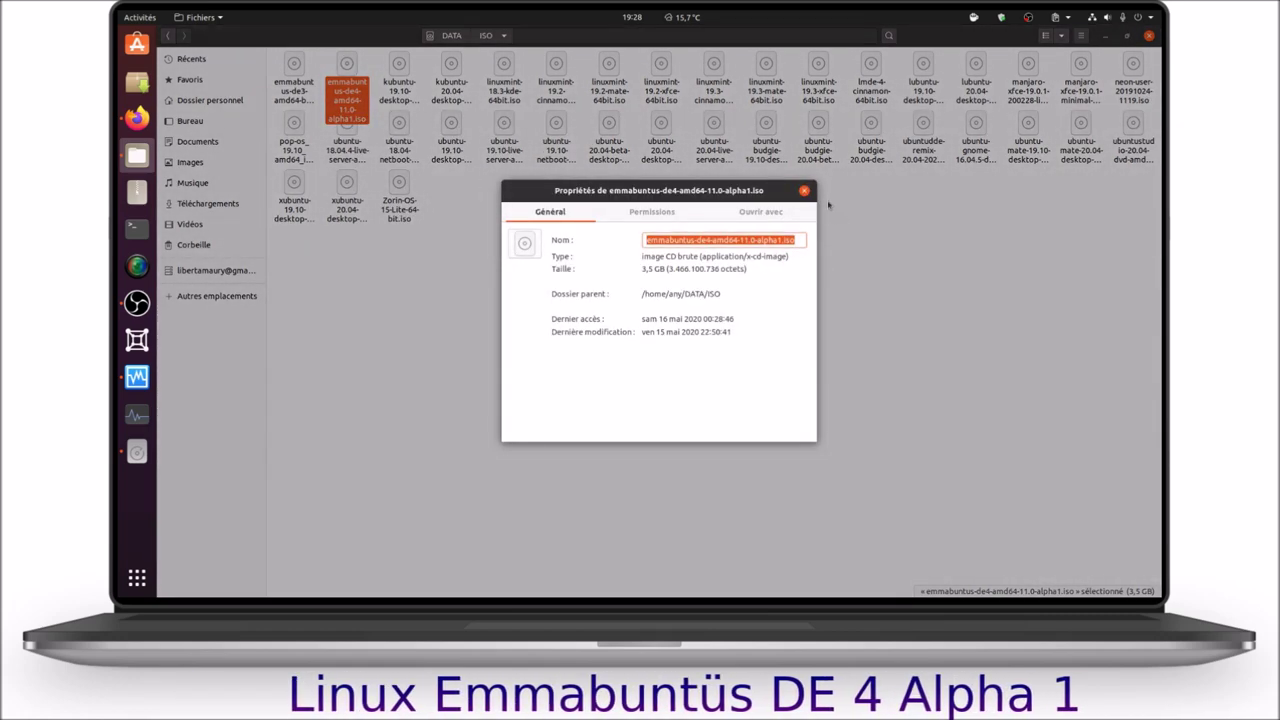
left_click(804, 190)
left_click(497, 251)
left_click(212, 104)
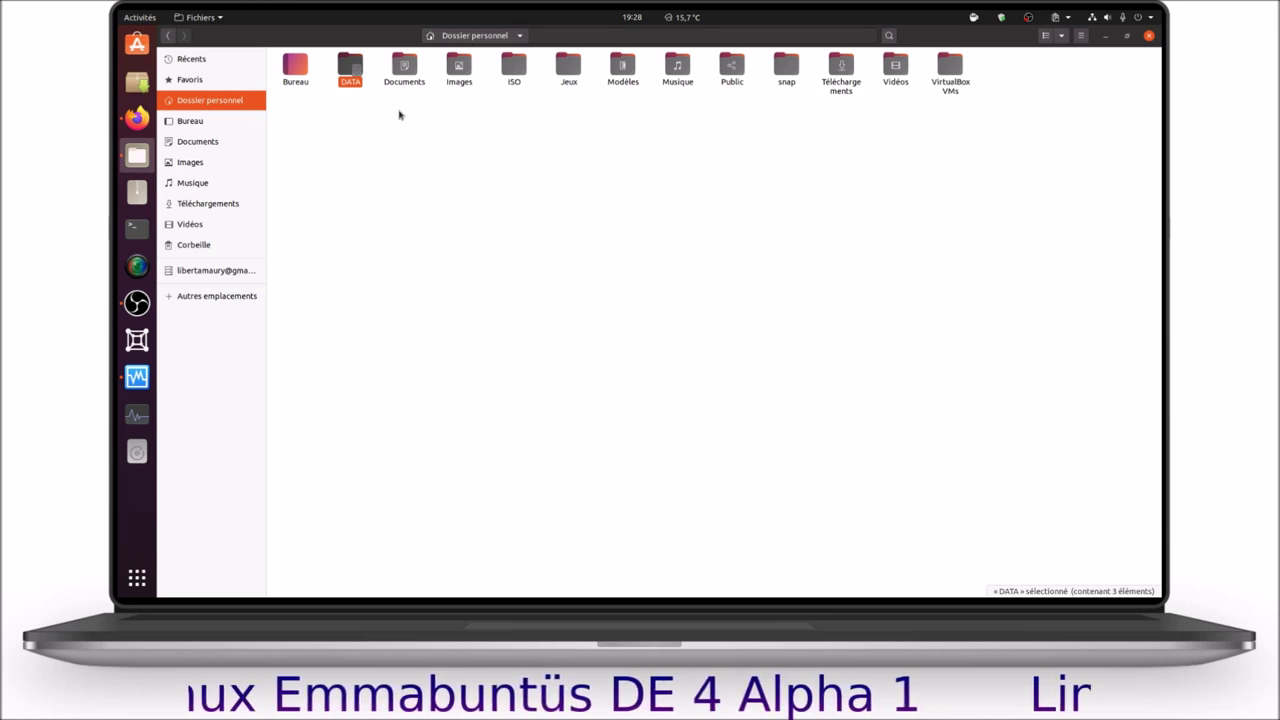
Navigate DATA > Virtualisation > VirtualBox > VirtualBox VMs > Emmabuntus to the VM folders
double_click(352, 70)
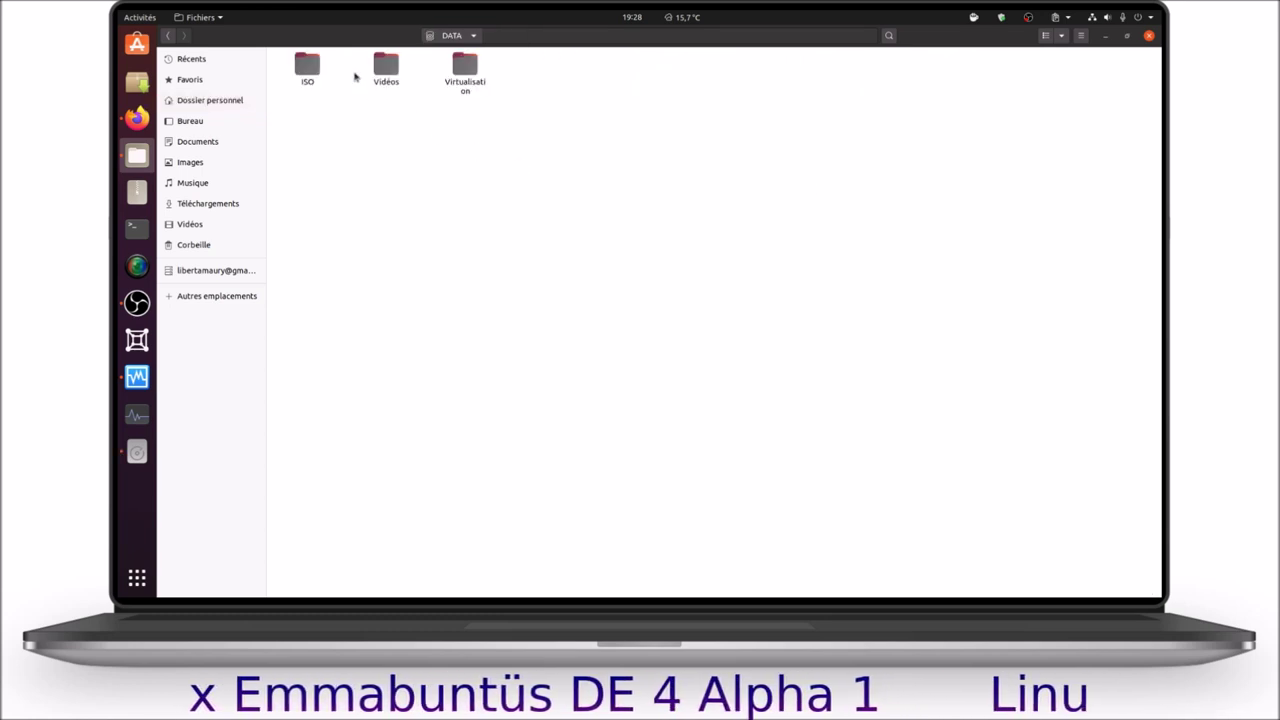
double_click(464, 72)
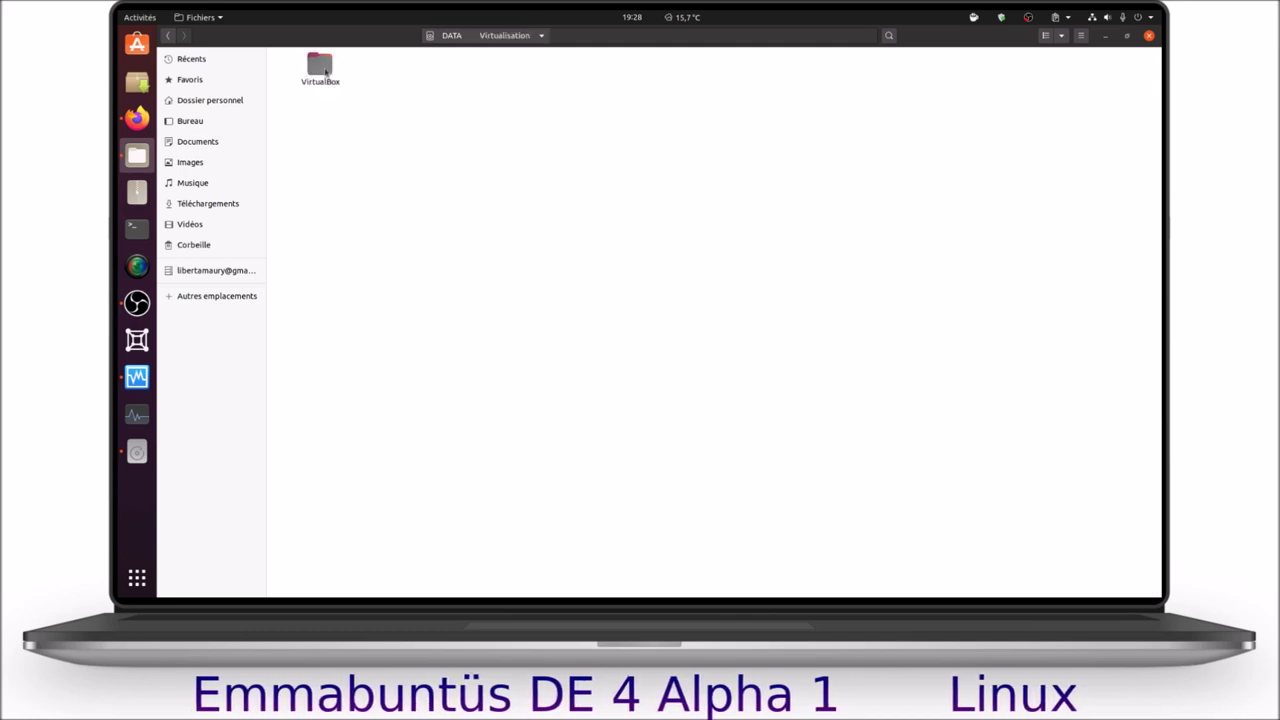
double_click(320, 68)
double_click(325, 72)
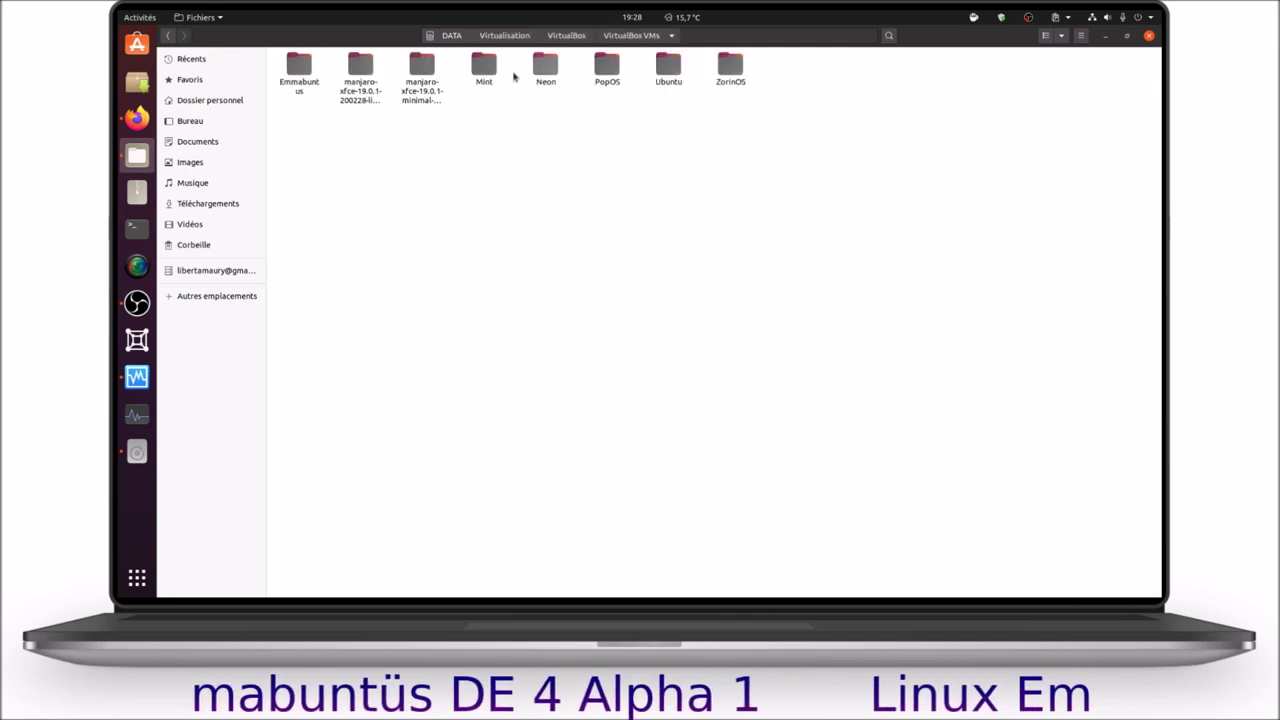
double_click(306, 66)
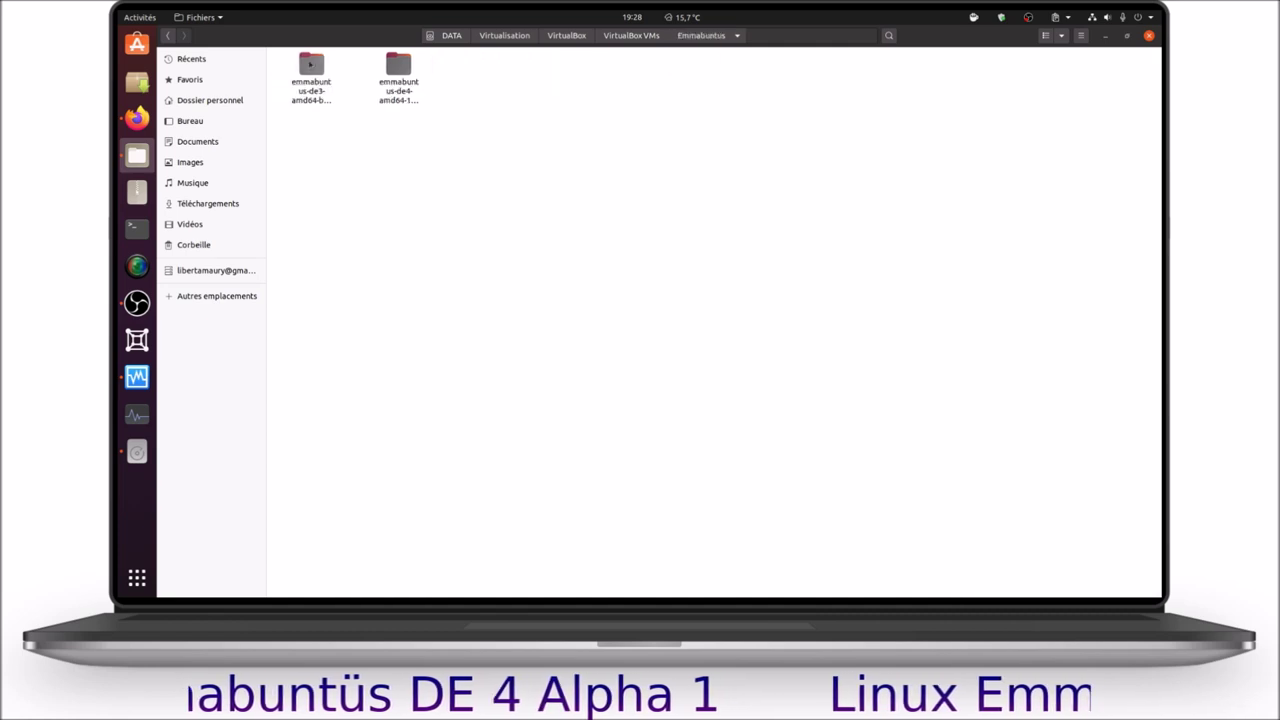
left_click(400, 70)
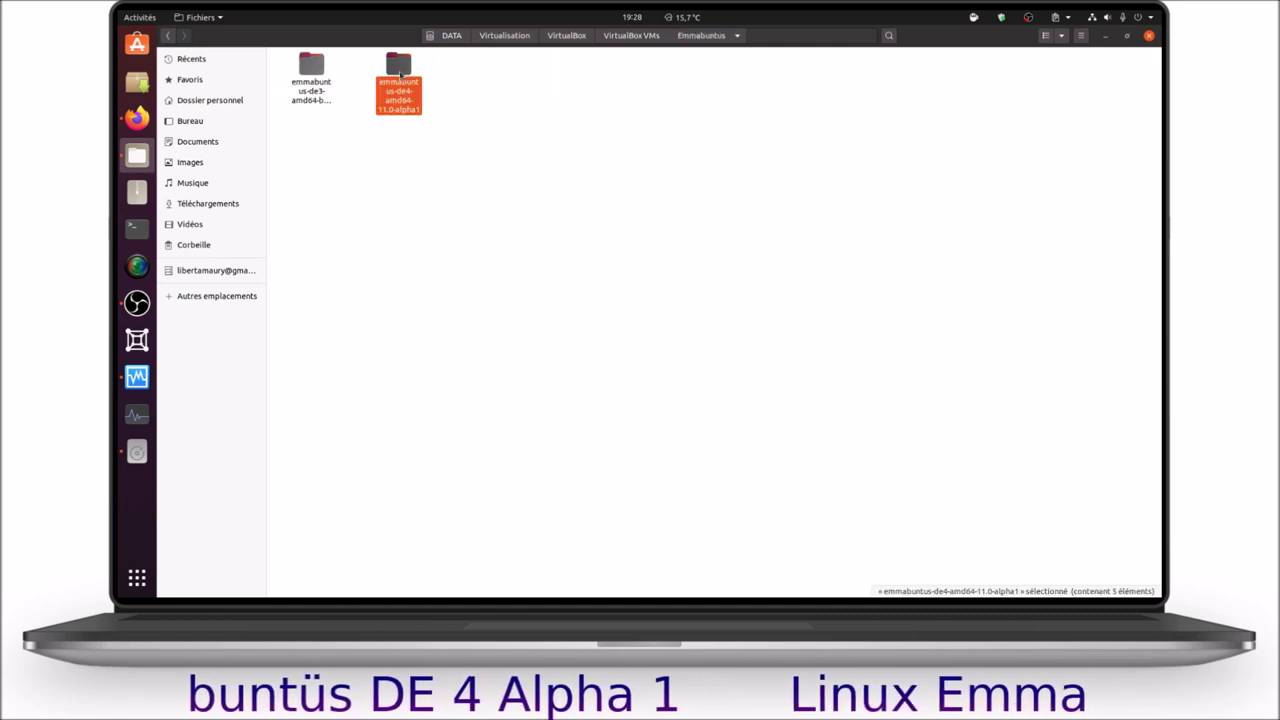
right_click(400, 74)
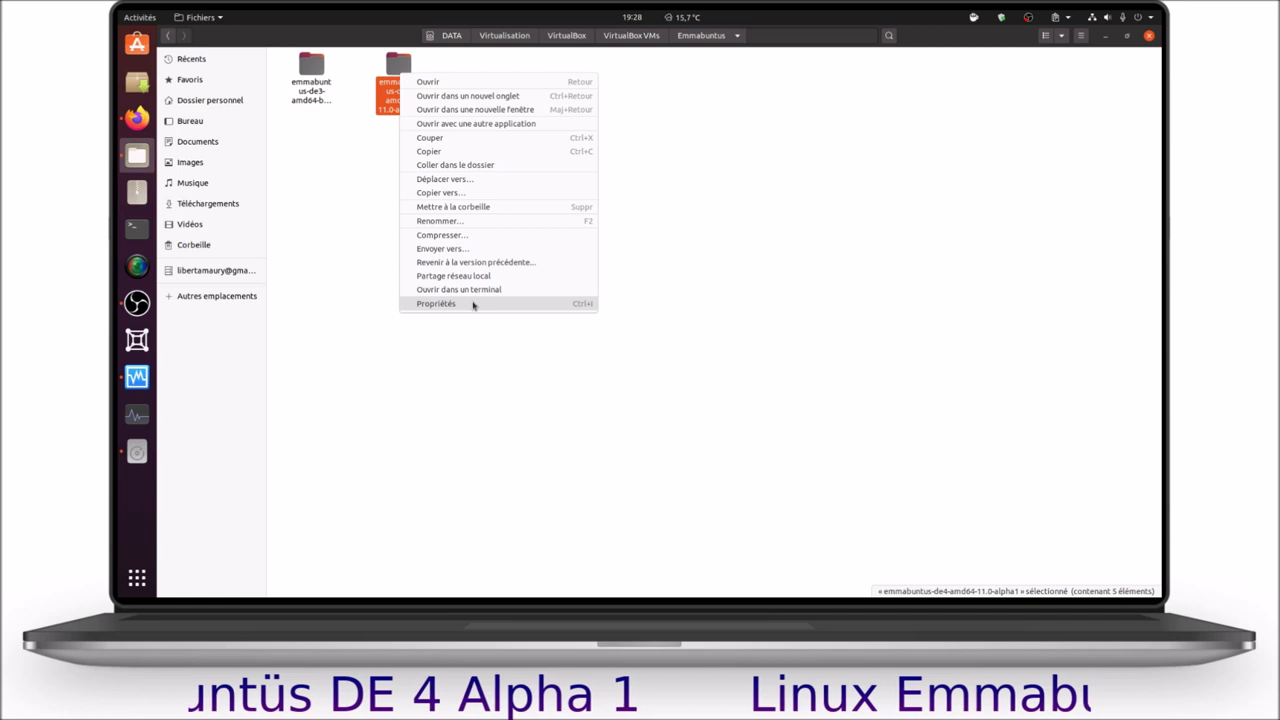
left_click(302, 212)
Check the emmabuntus-de3 VM's virtual disk properties, showing a 9.4 GB size
double_click(320, 74)
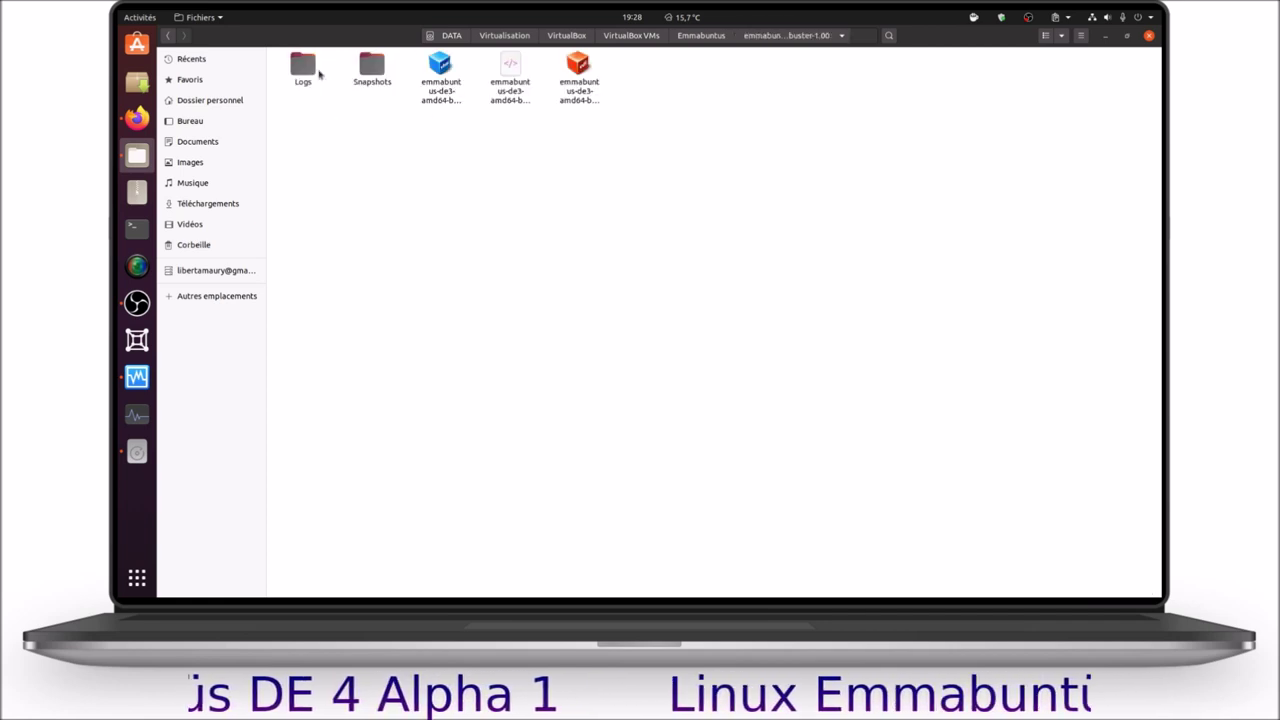
left_click(578, 64)
right_click(575, 97)
left_click(610, 257)
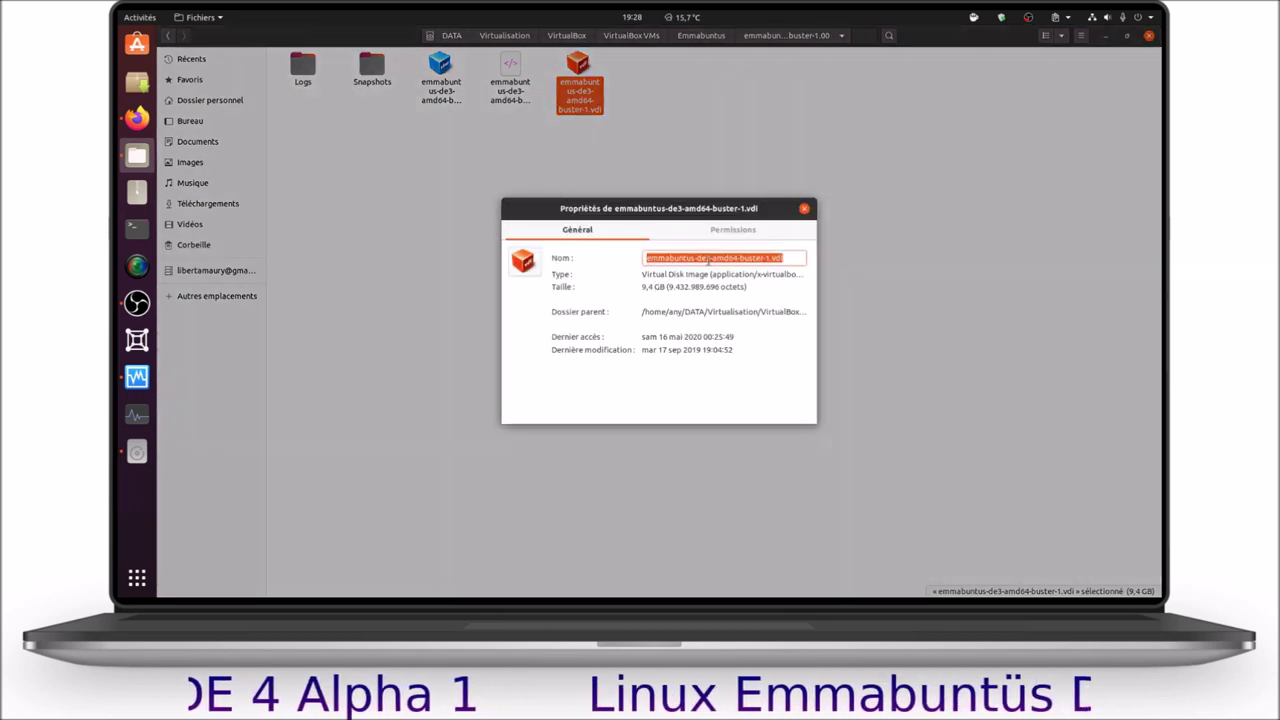
left_click(804, 208)
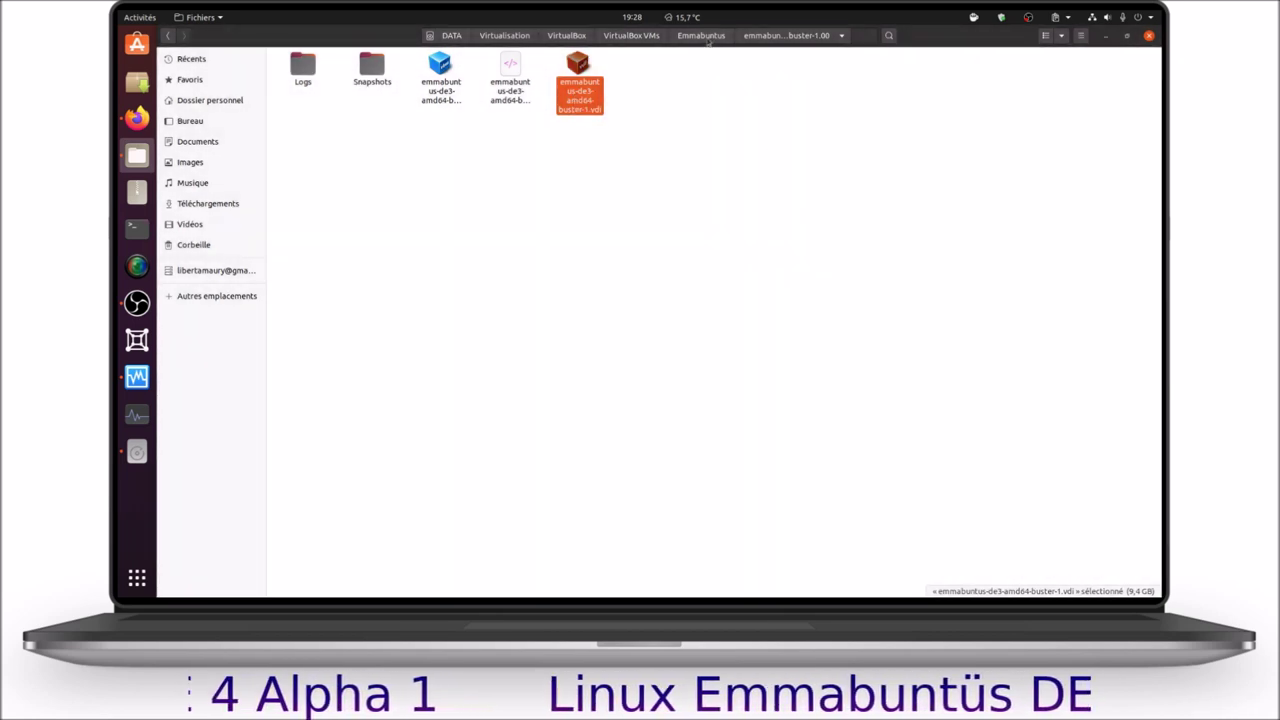
Check the emmabuntus-de4-amd64-11.0-alpha1 virtual disk properties, showing a 10.0 GB size
left_click(701, 35)
double_click(395, 64)
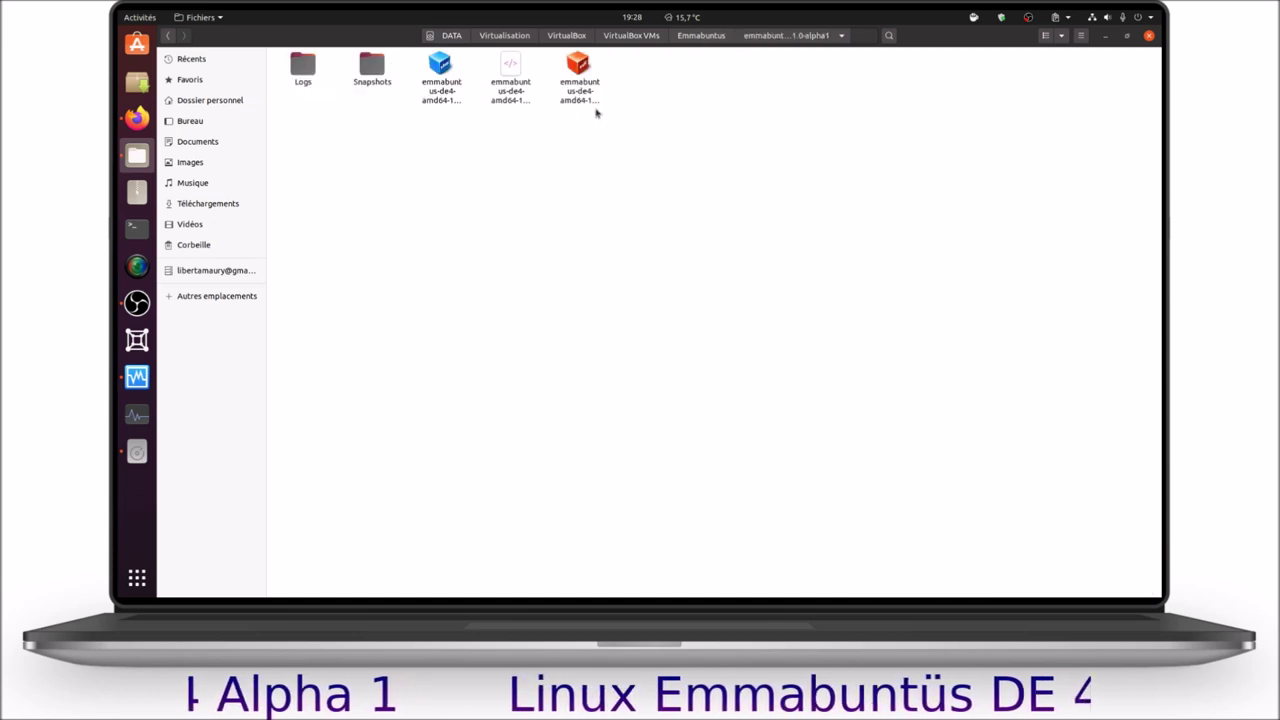
right_click(582, 98)
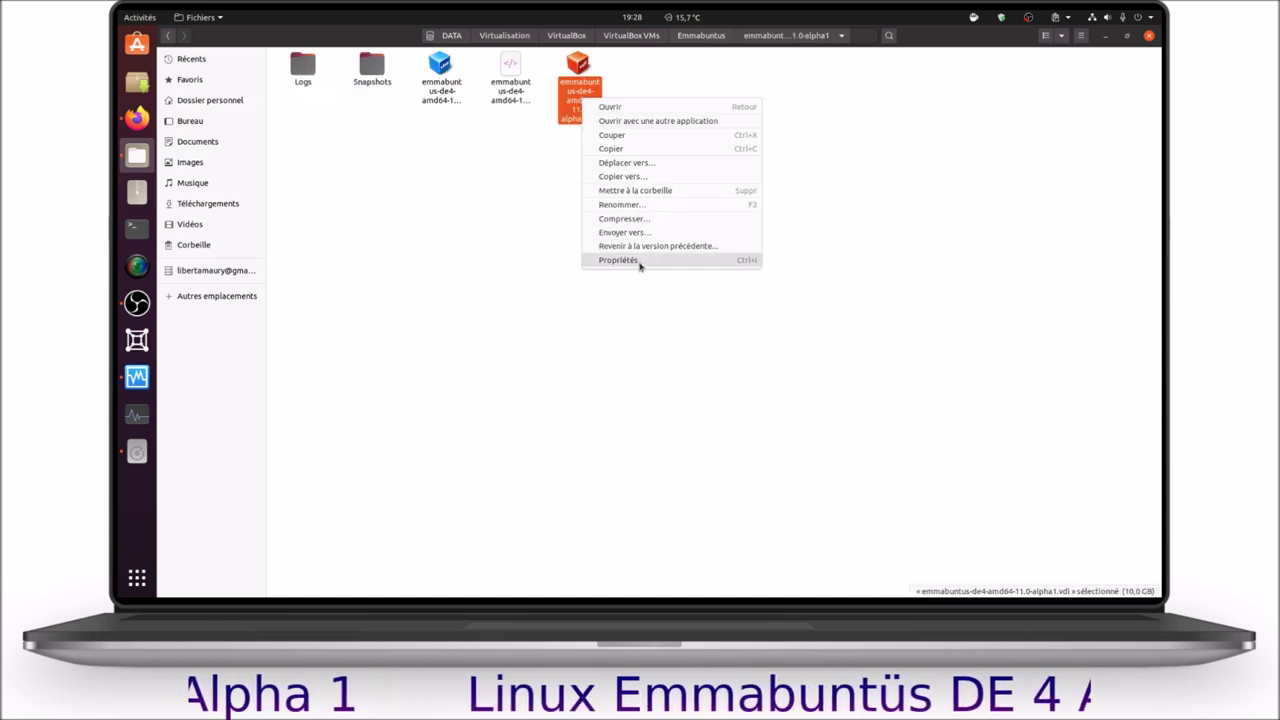
left_click(628, 260)
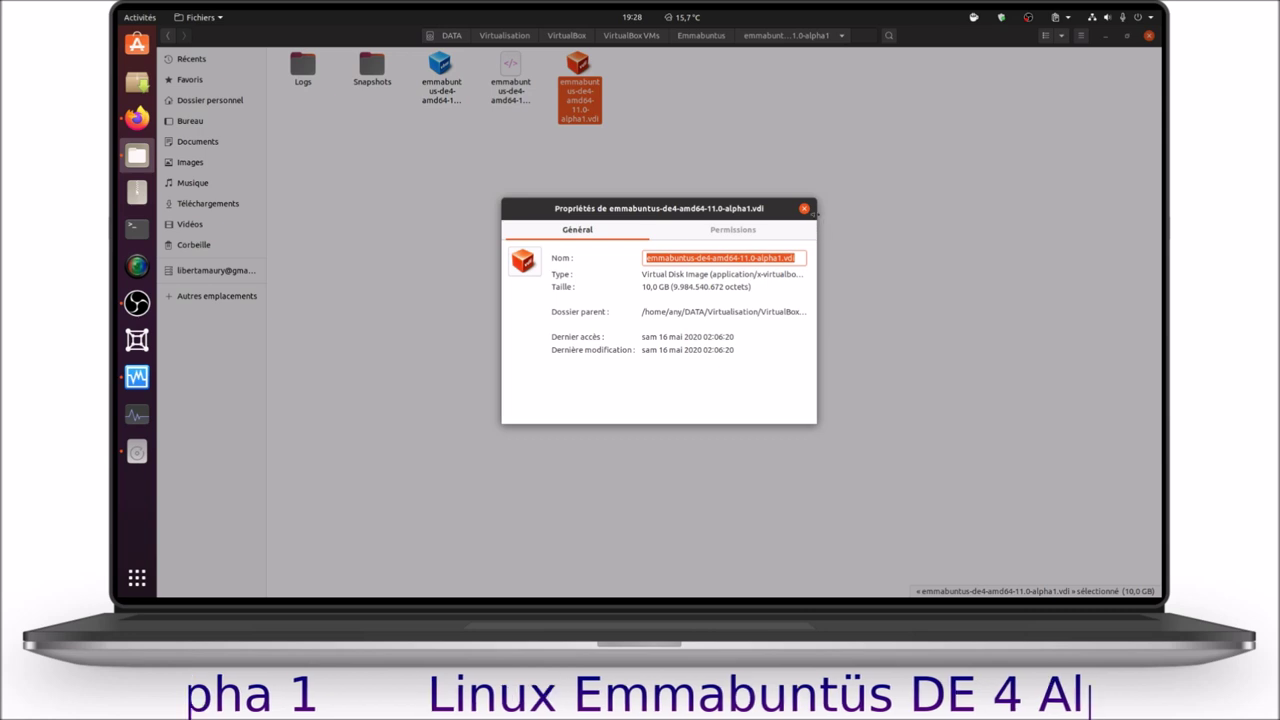
left_click(804, 208)
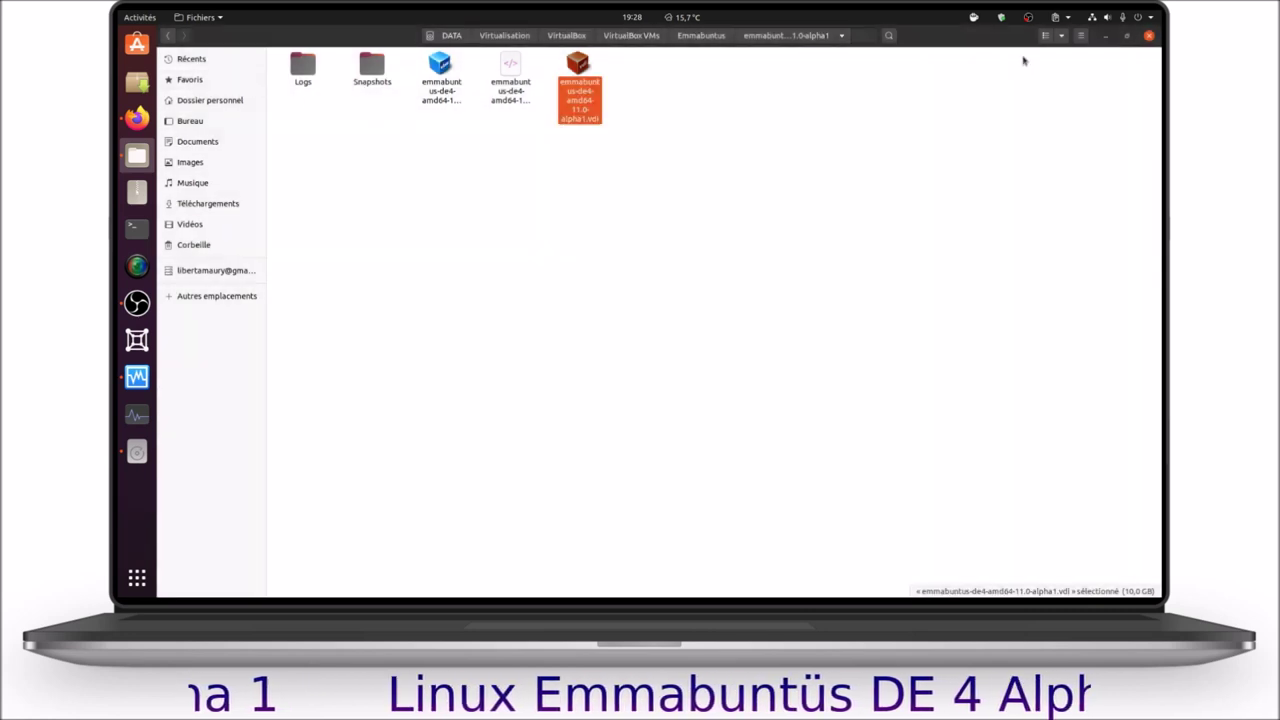
Close Files, start the Emmabuntüs VM with Démarrer and maximize its window
left_click(1149, 36)
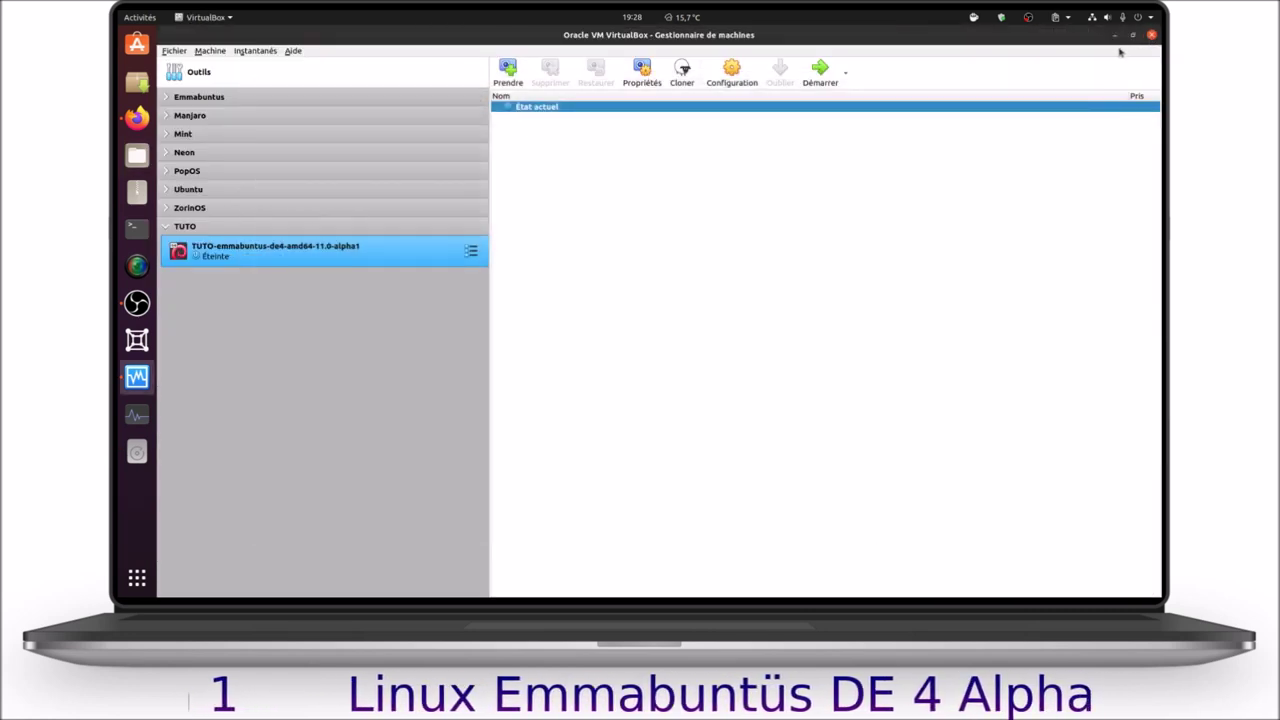
left_click(820, 82)
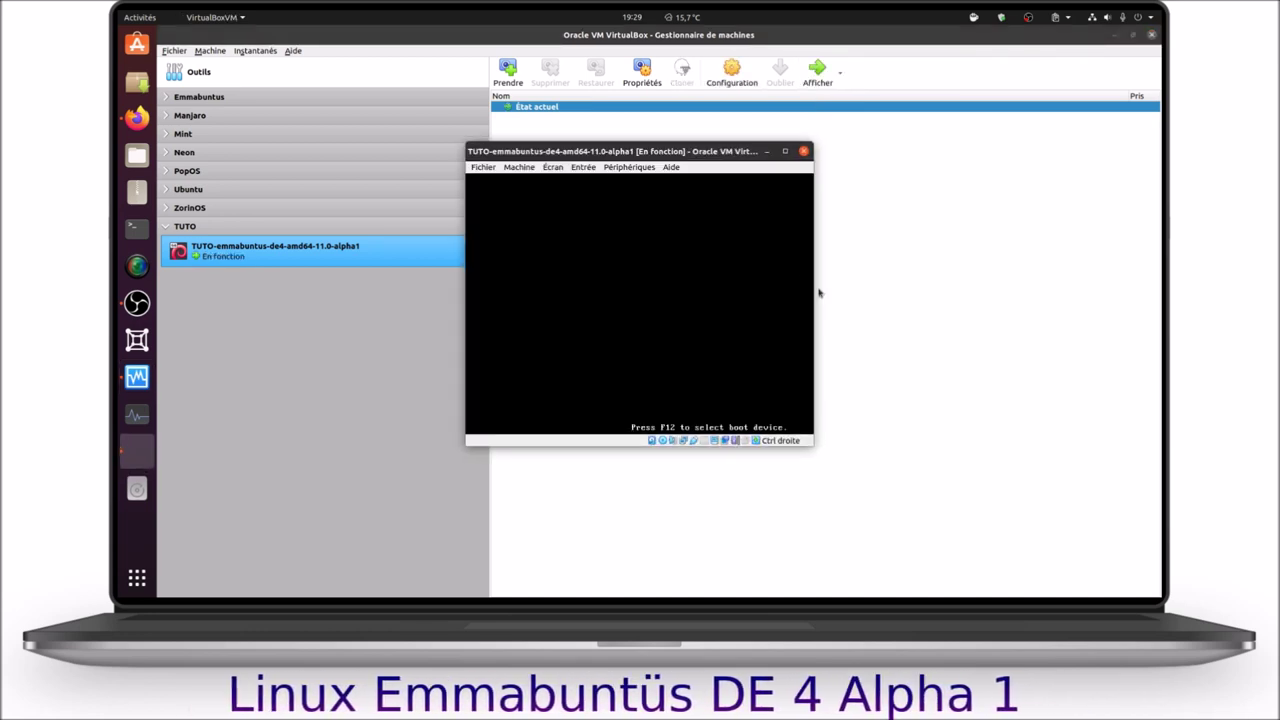
left_click(785, 151)
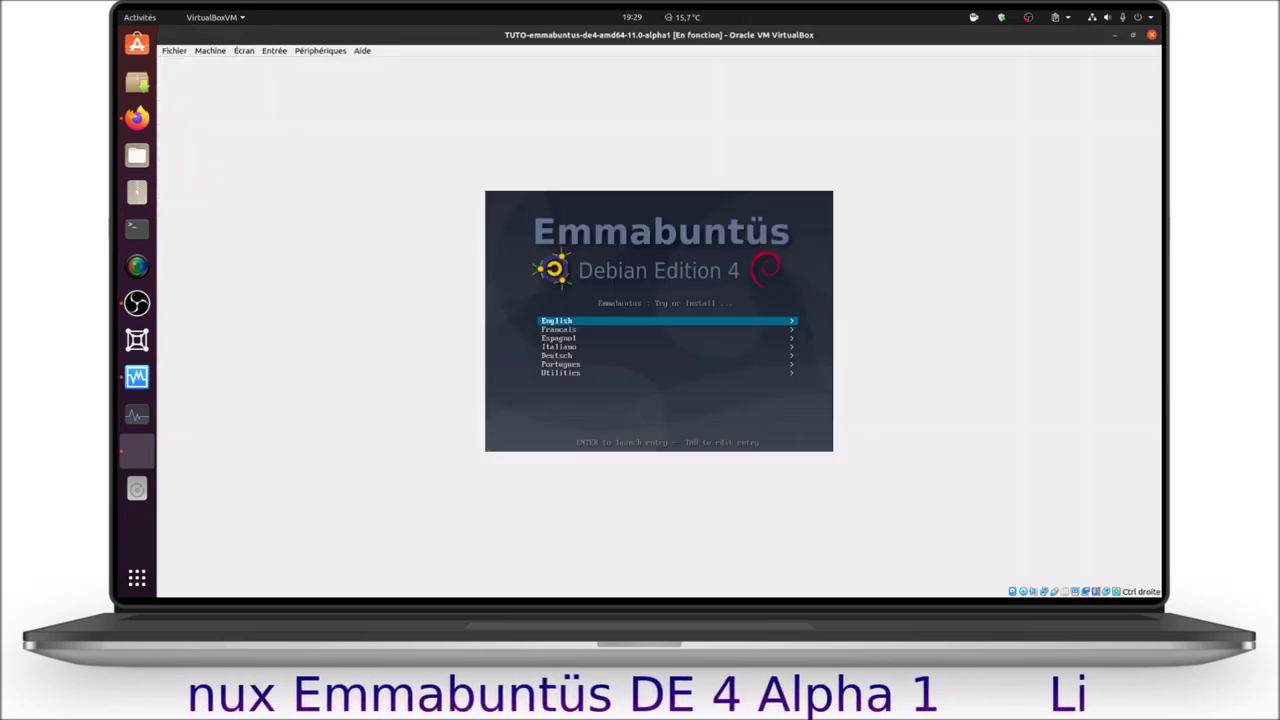
Choose Français in the boot menu and launch the live session without installing
key("Down")
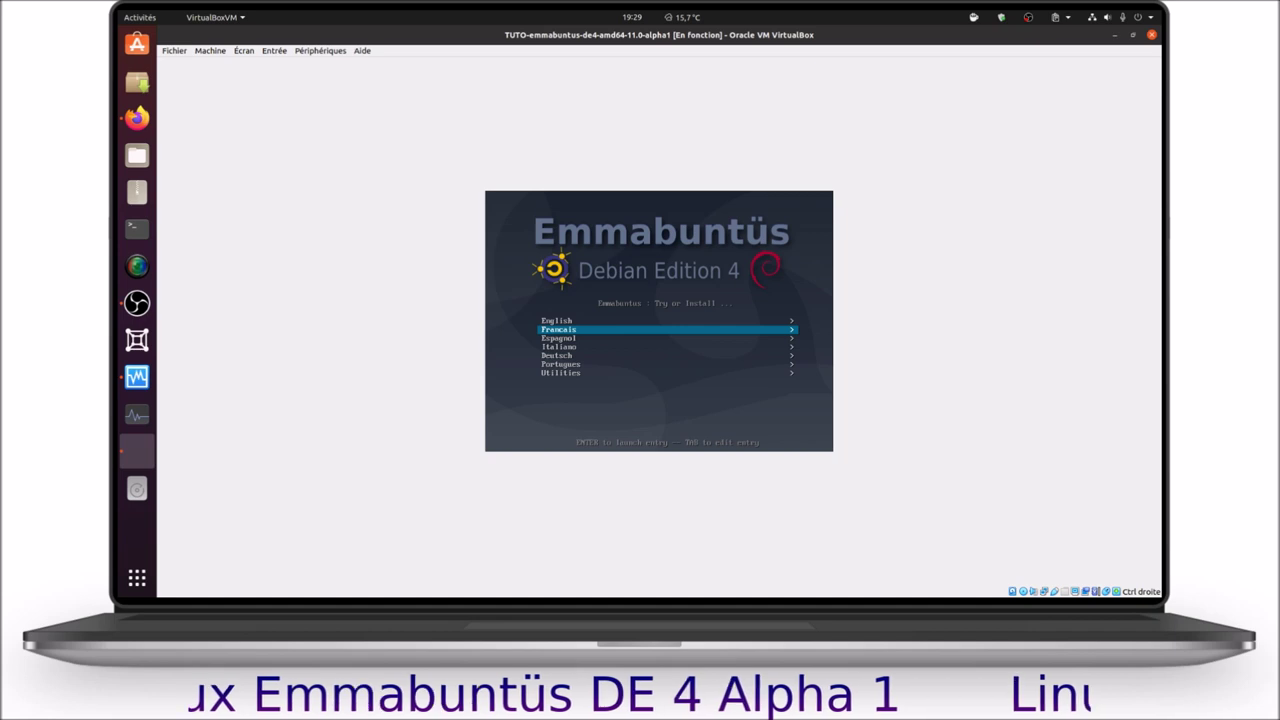
key("Return")
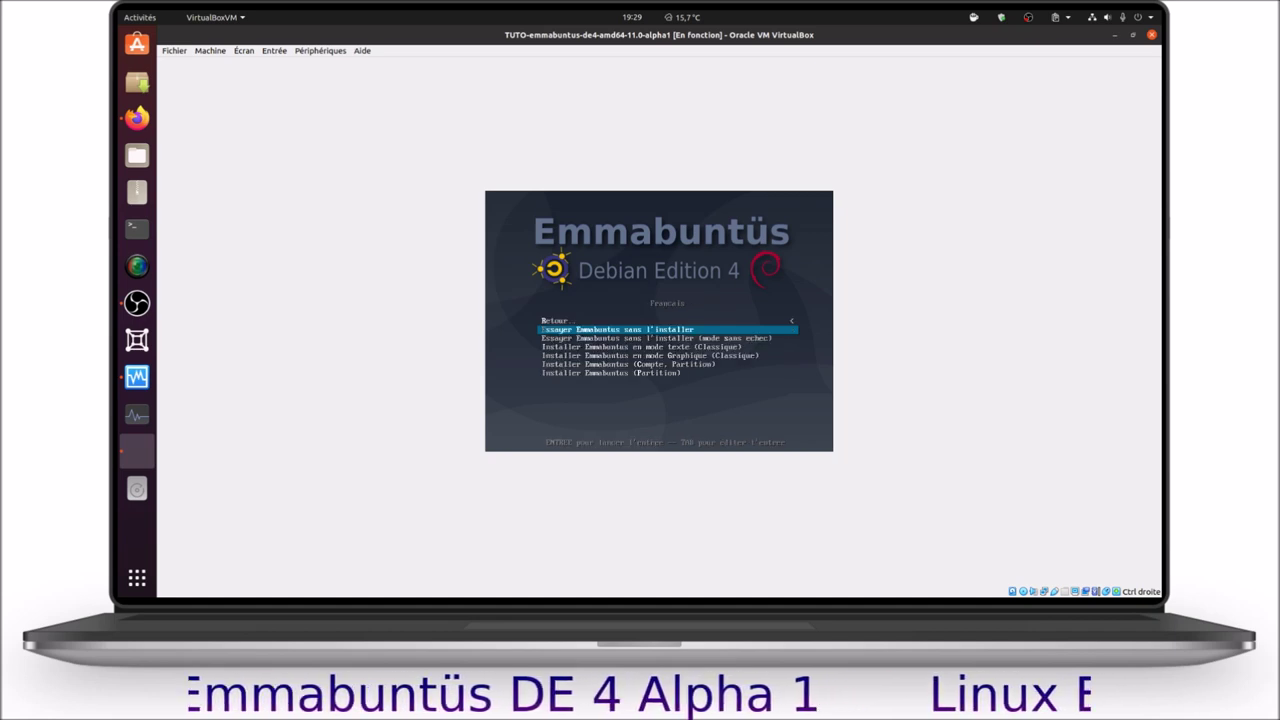
key("Return")
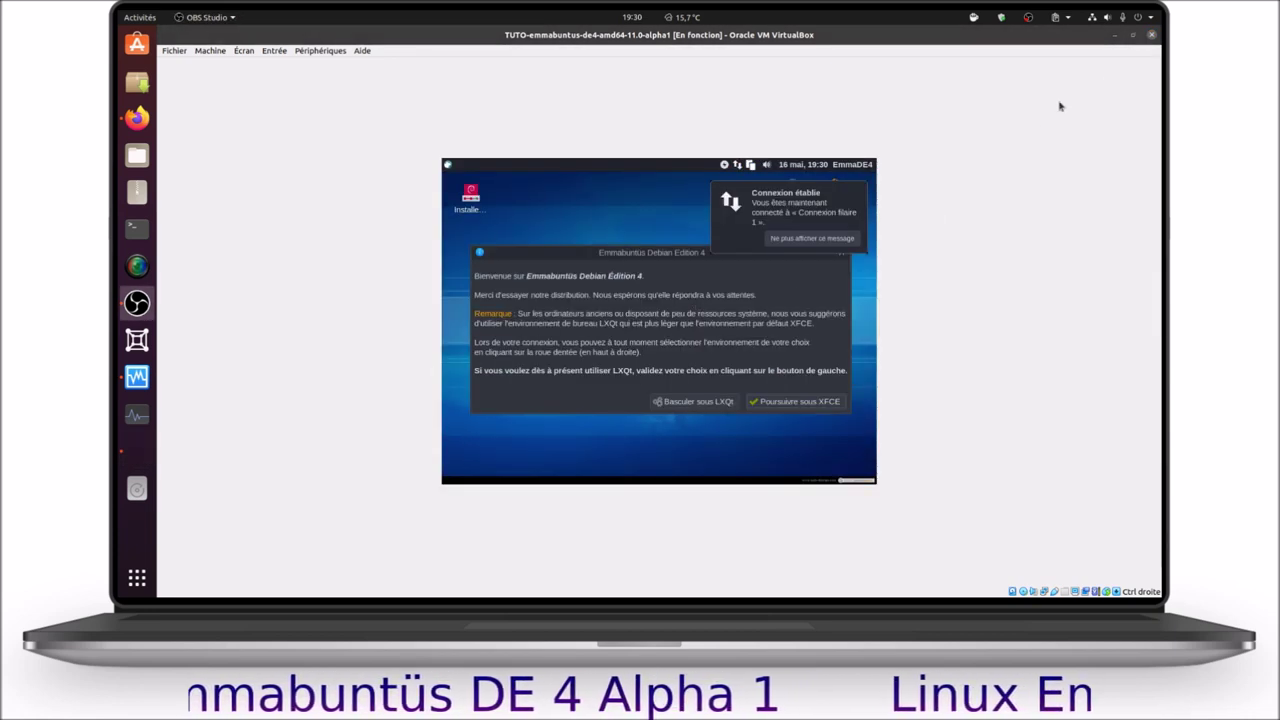
Re-maximize the VM window, centre the welcome dialog, and choose Poursuivre sous XFCE
left_click(1133, 36)
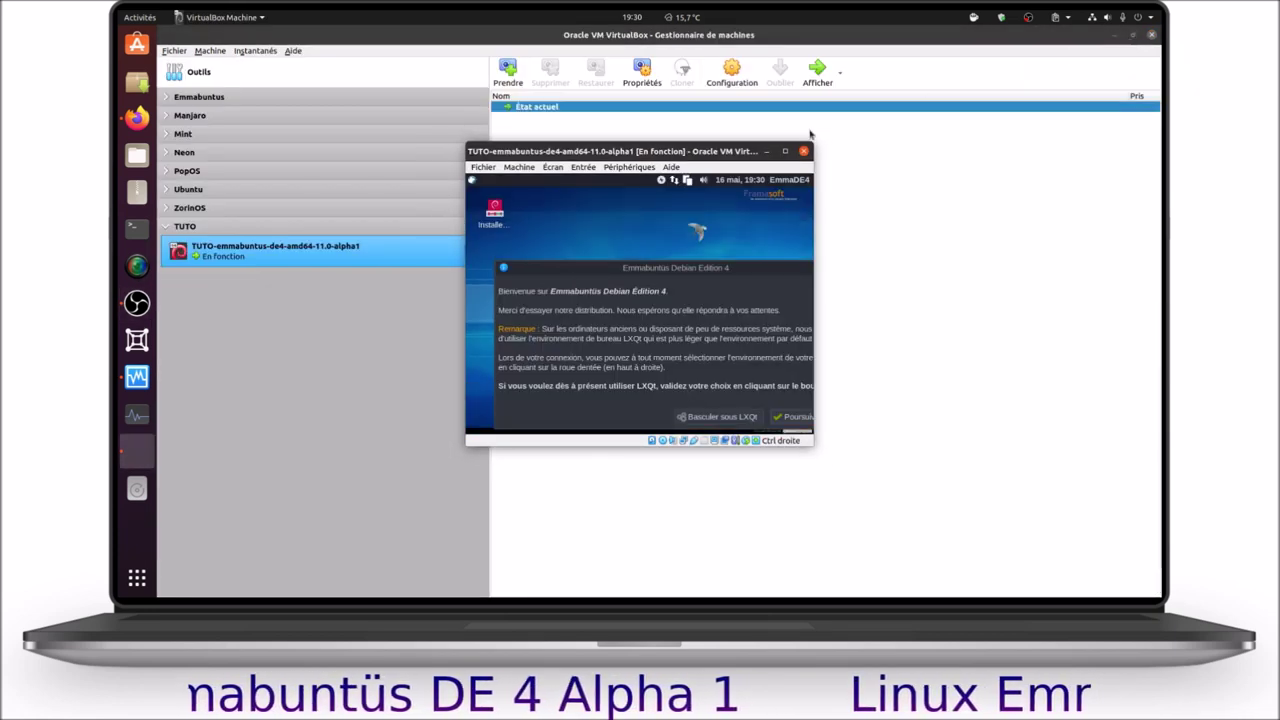
left_click(785, 151)
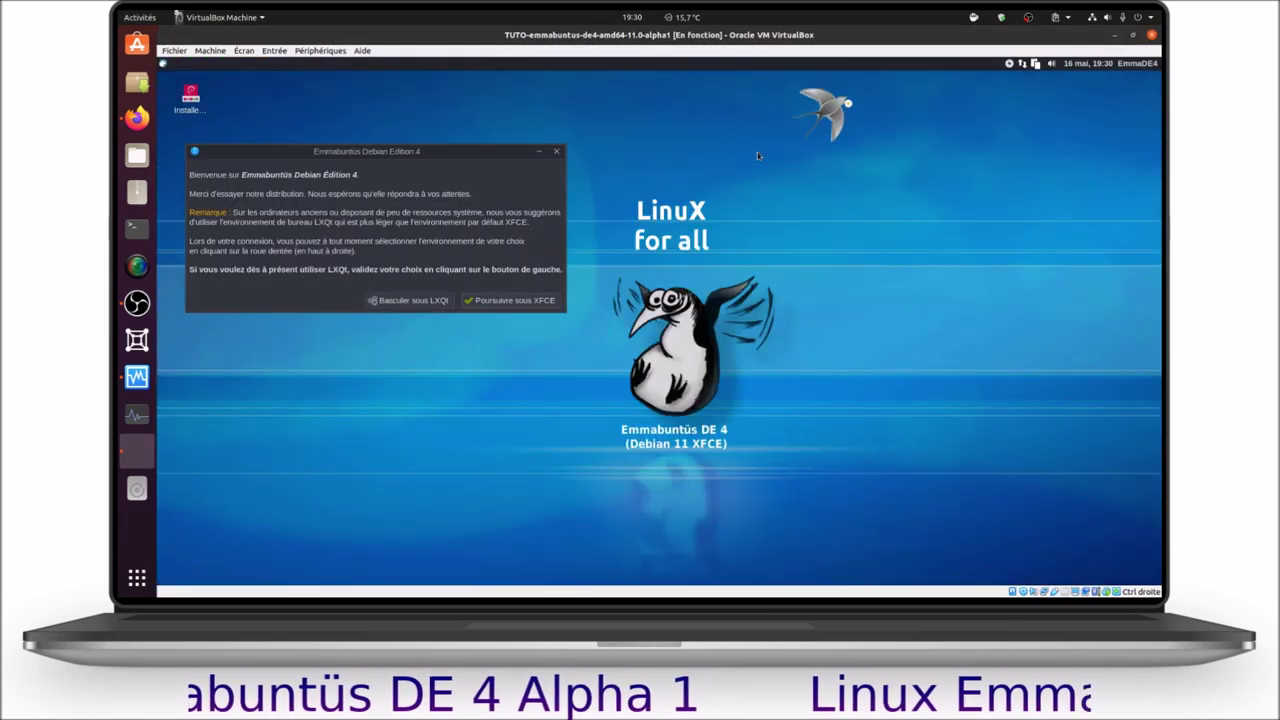
left_click_drag(469, 156, 755, 205)
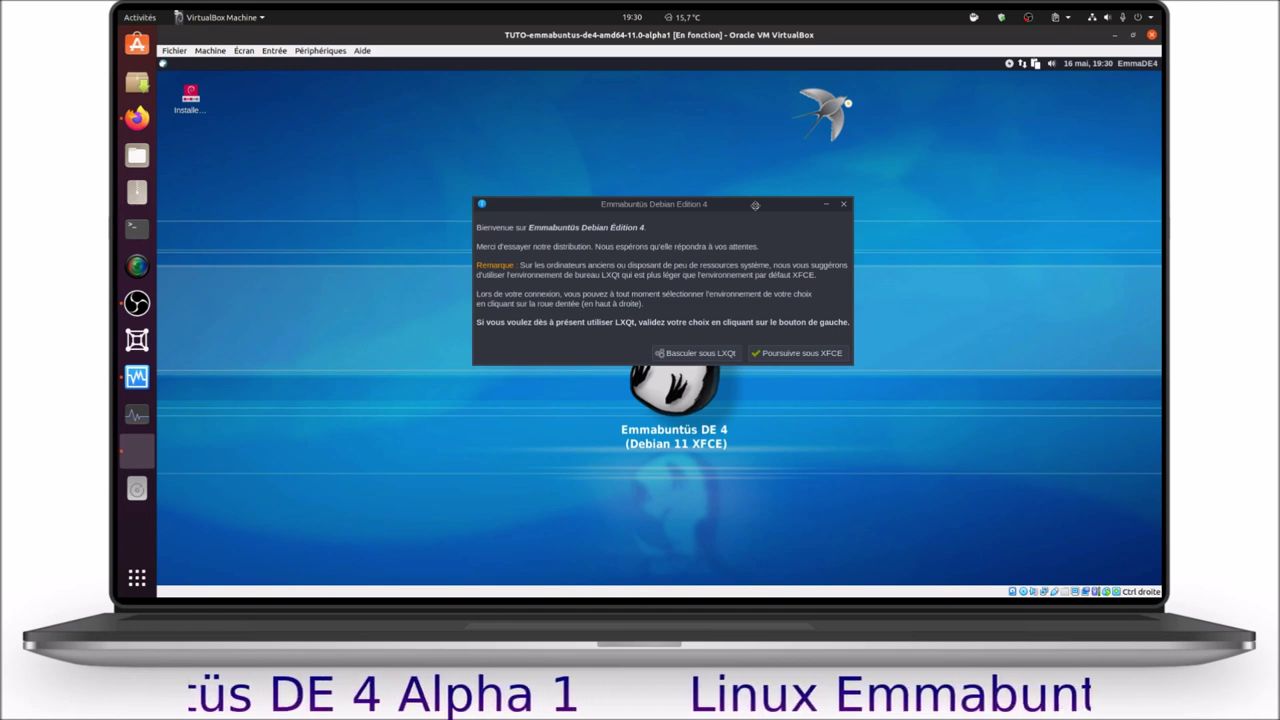
left_click_drag(755, 205, 755, 212)
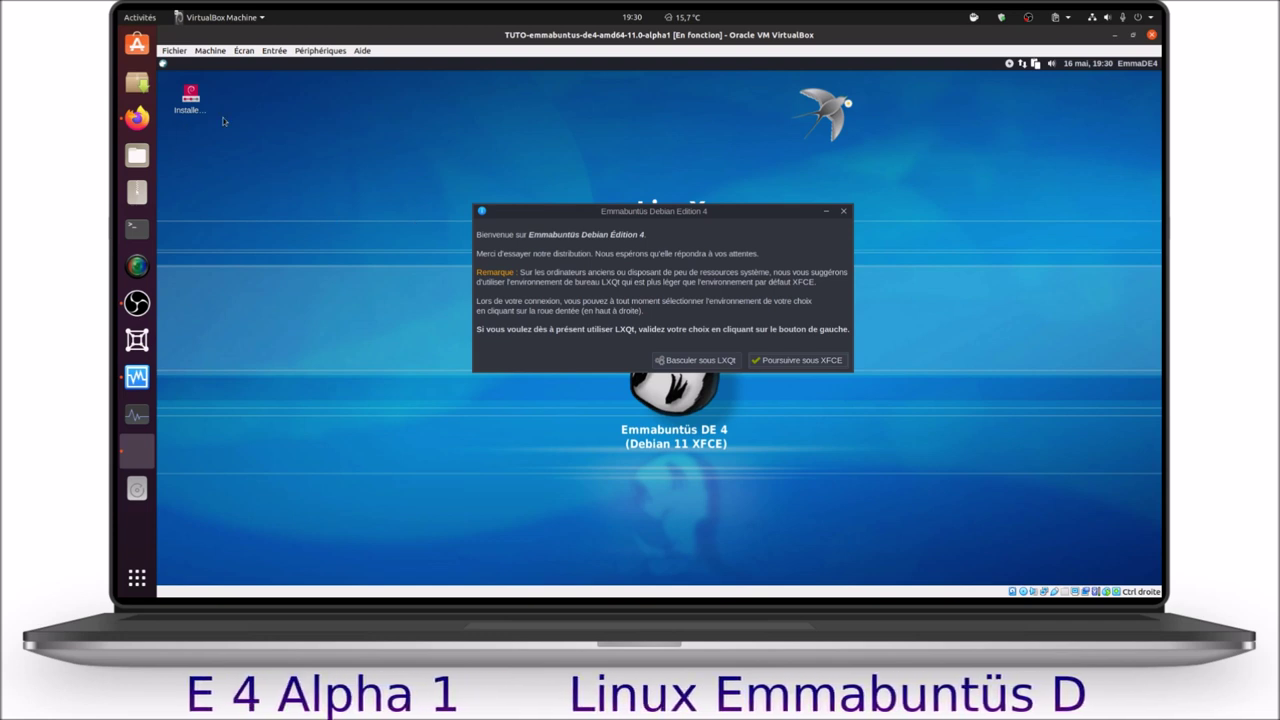
left_click(193, 115)
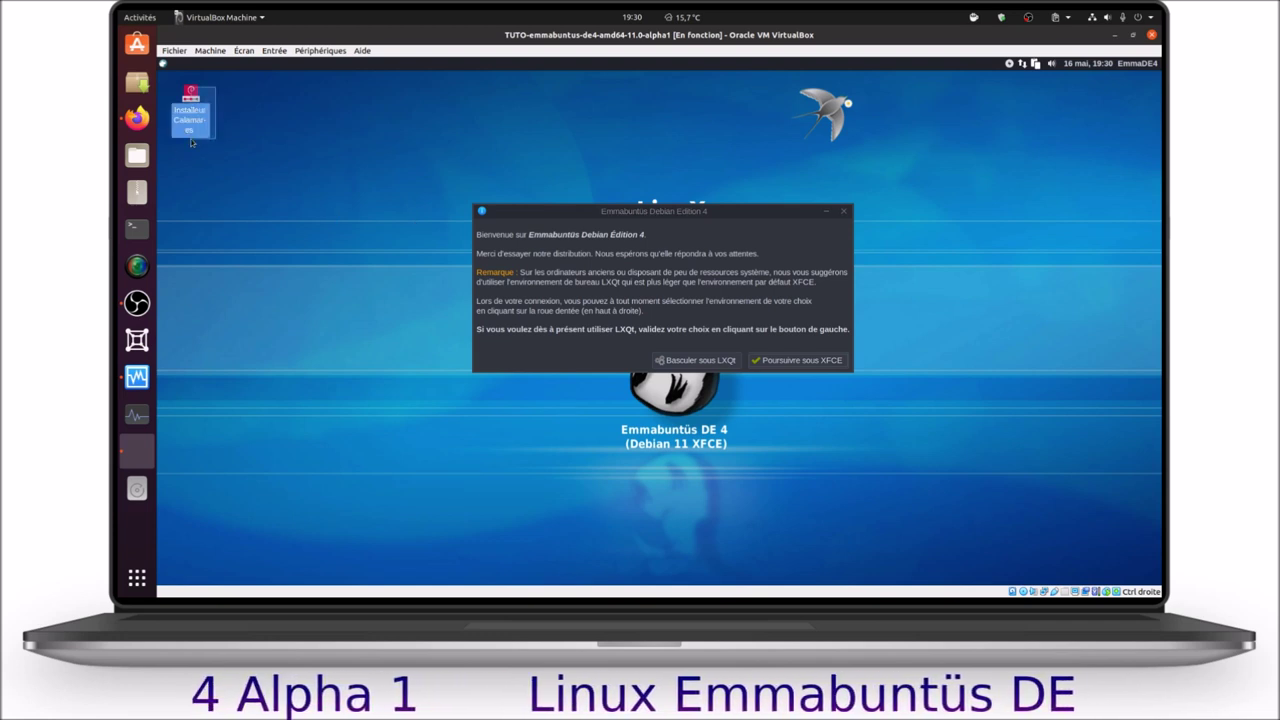
left_click(196, 164)
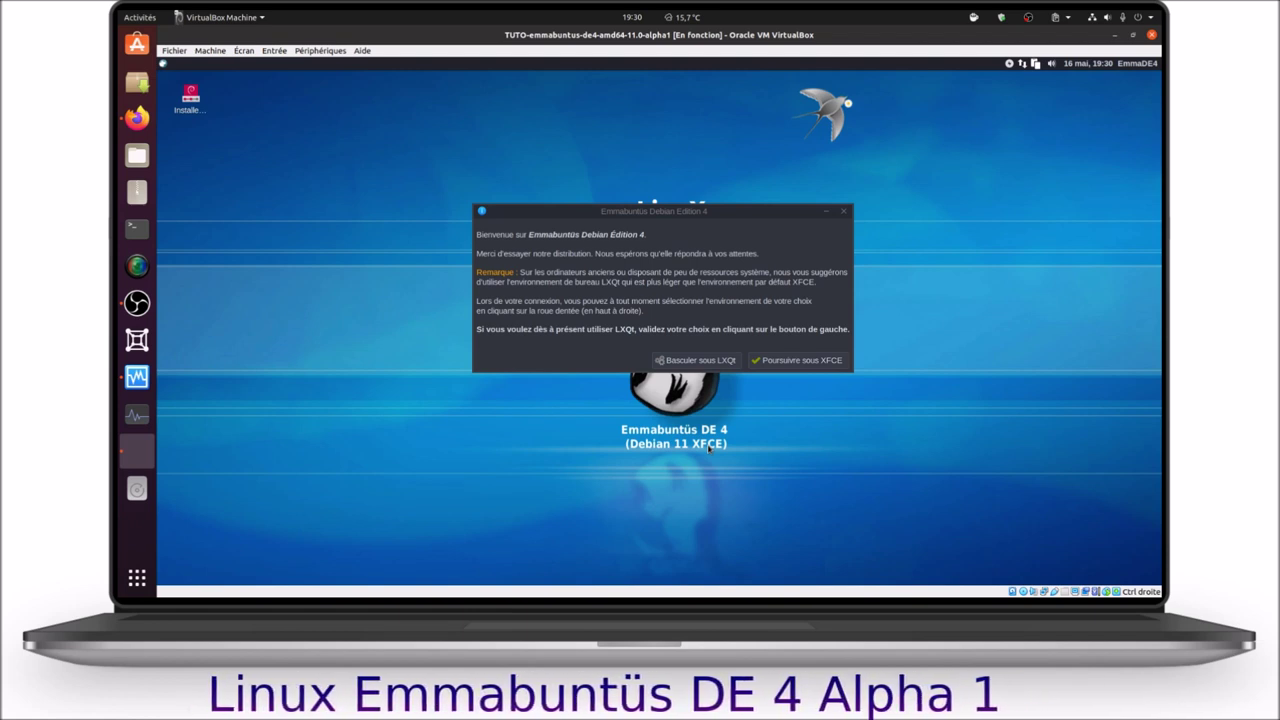
left_click(164, 65)
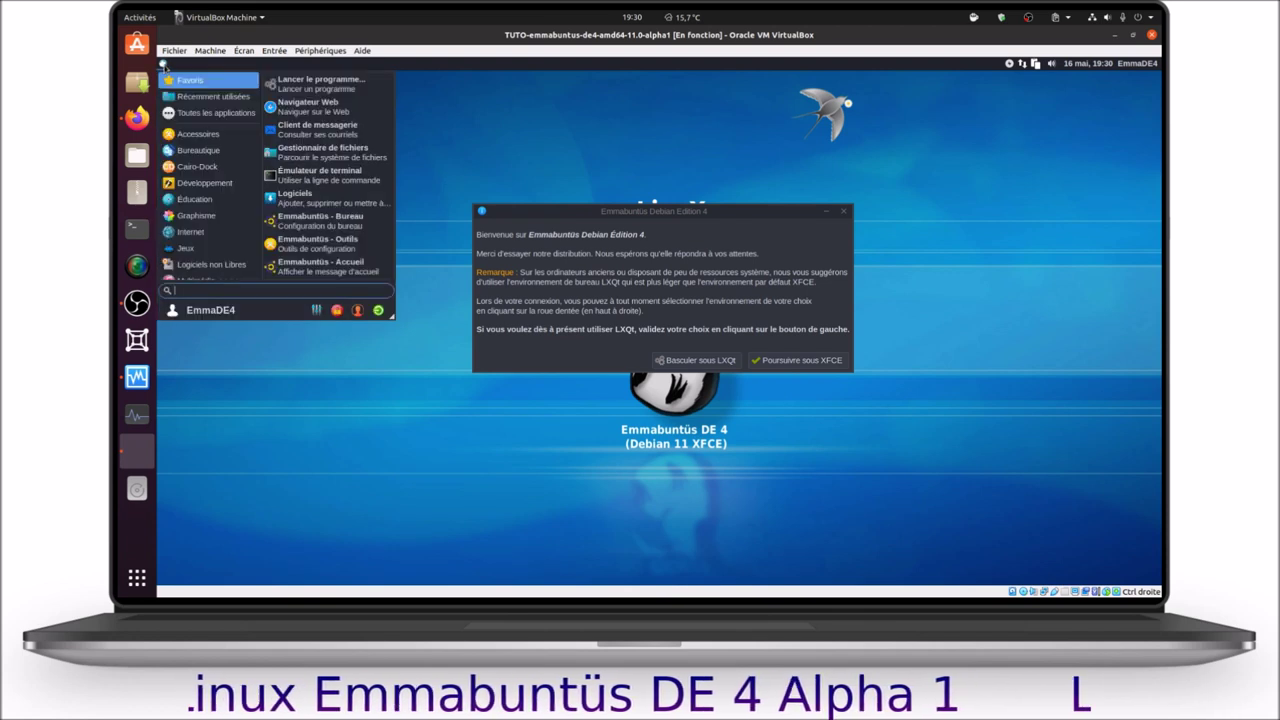
left_click(164, 65)
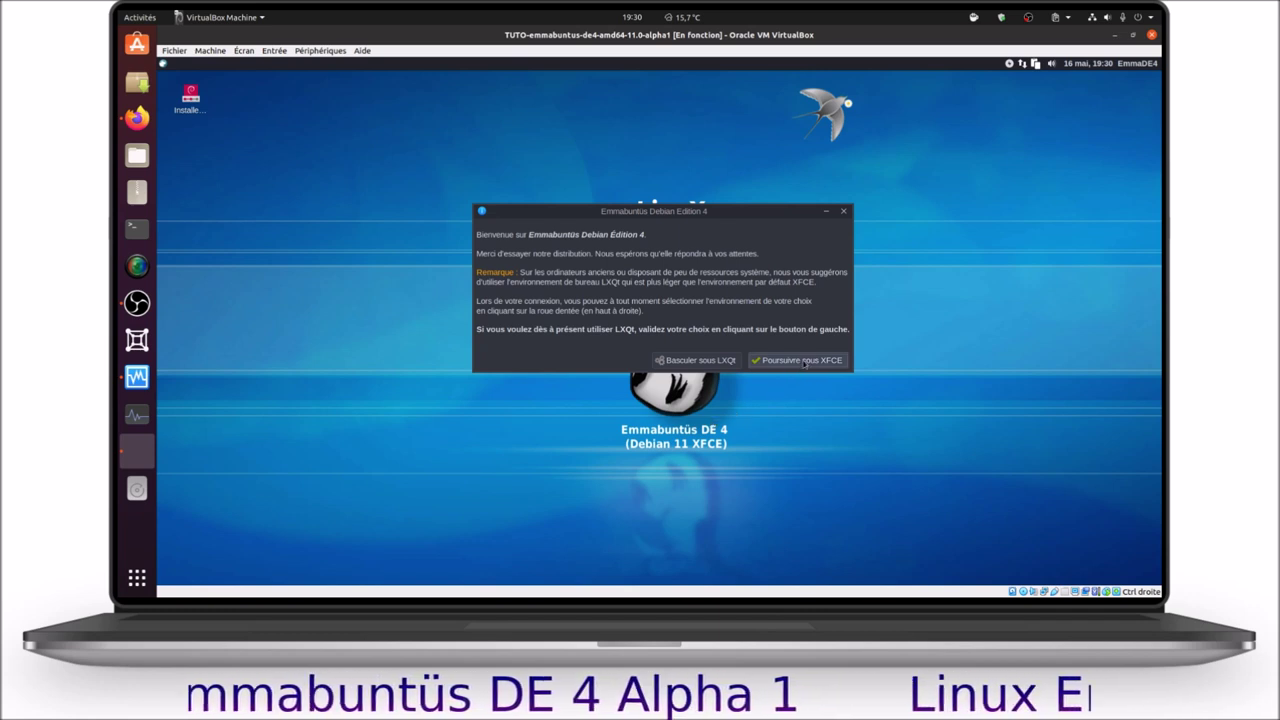
left_click(803, 361)
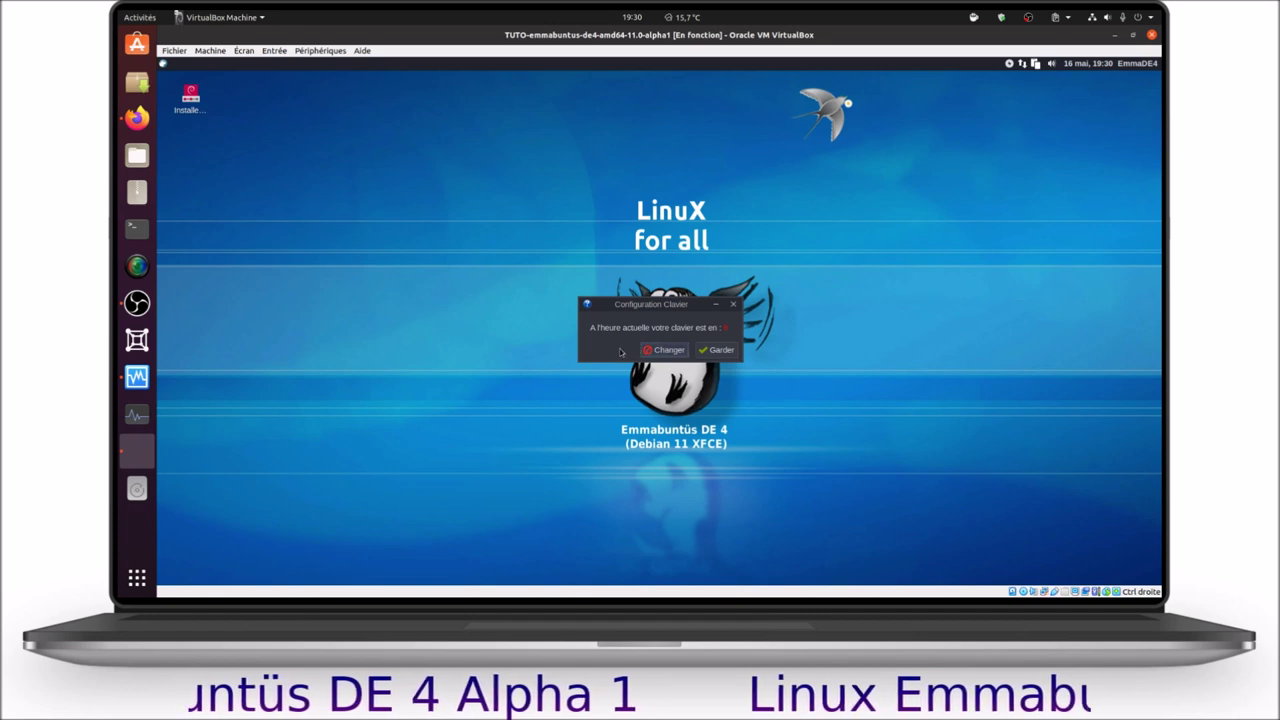
Set the keyboard to Belgique with the Belge variant in LXKeymap, apply it and close the tool
left_click(680, 354)
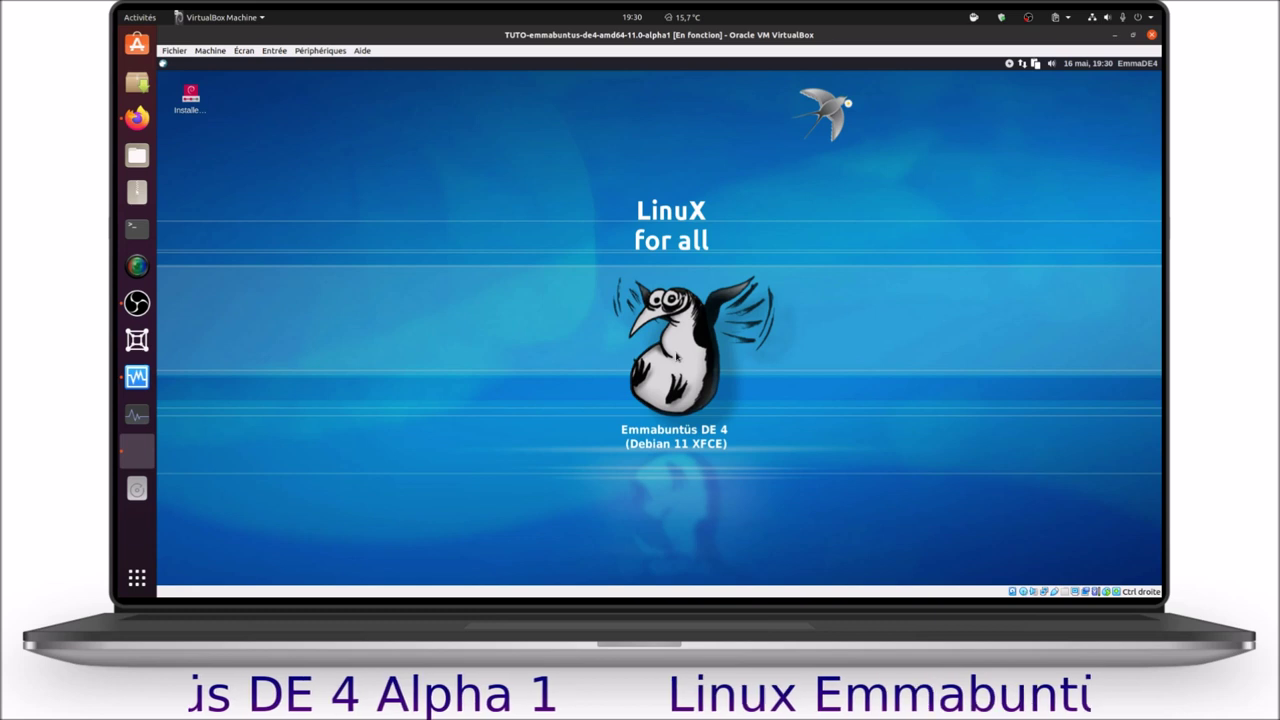
scroll(598, 316, "up", 5)
scroll(598, 316, "up", 5)
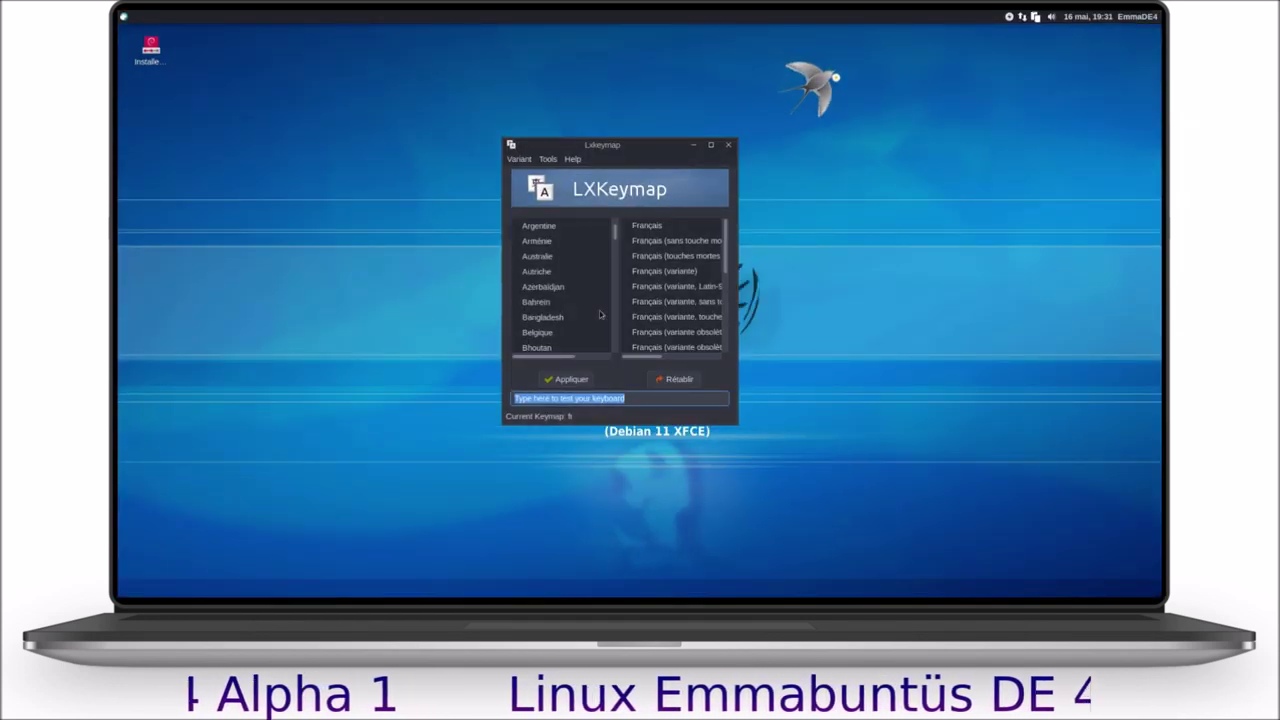
scroll(580, 302, "up", 3)
scroll(570, 298, "down", 3)
scroll(570, 298, "down", 1)
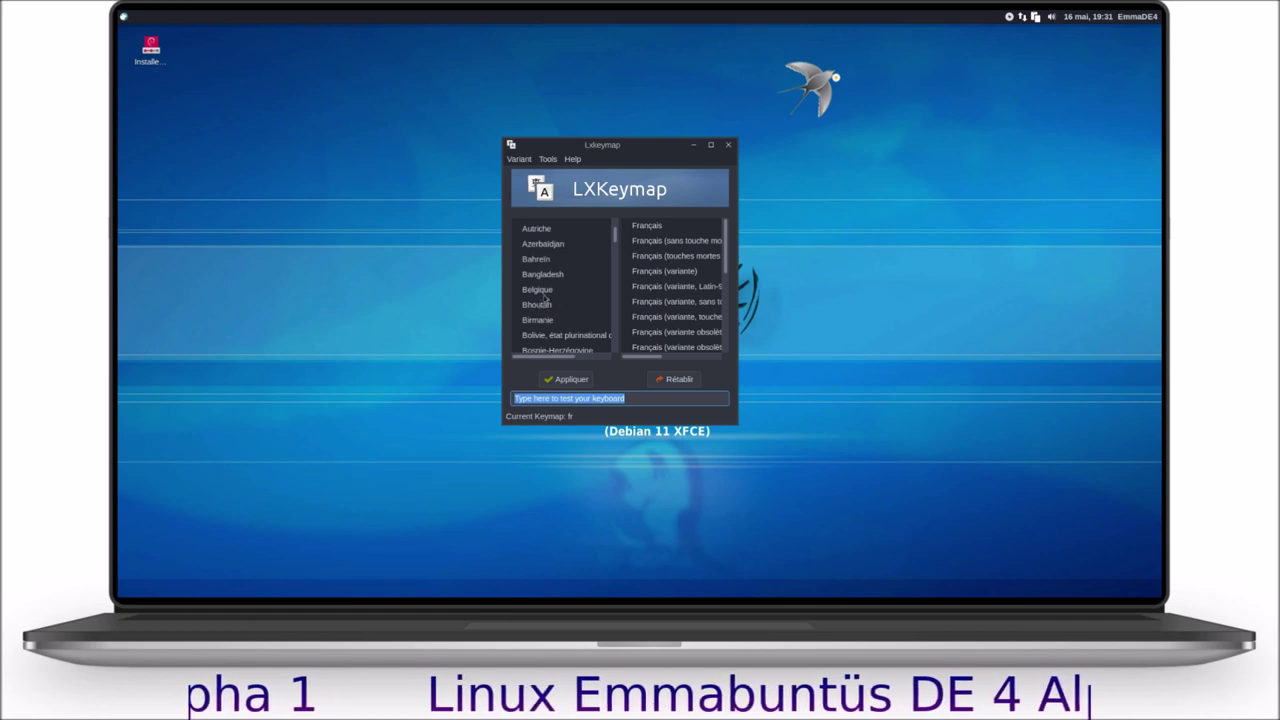
scroll(546, 299, "down", 1)
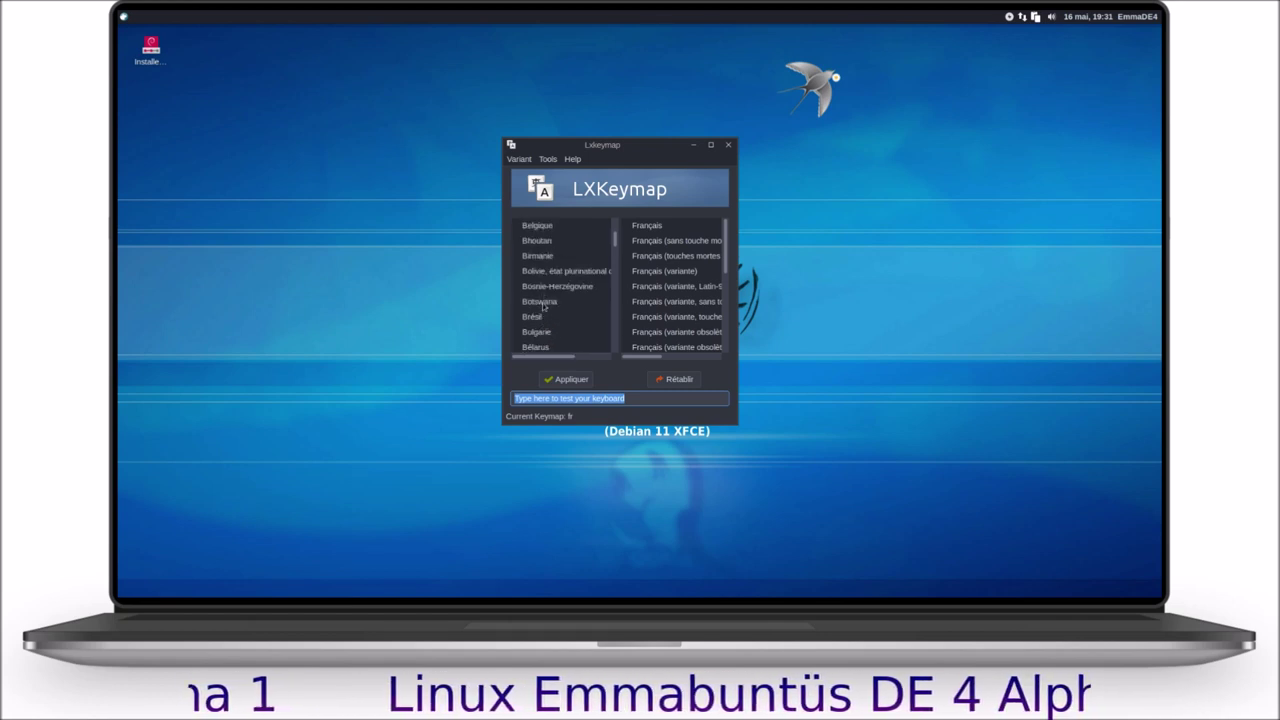
scroll(543, 300, "up", 1)
left_click(546, 247)
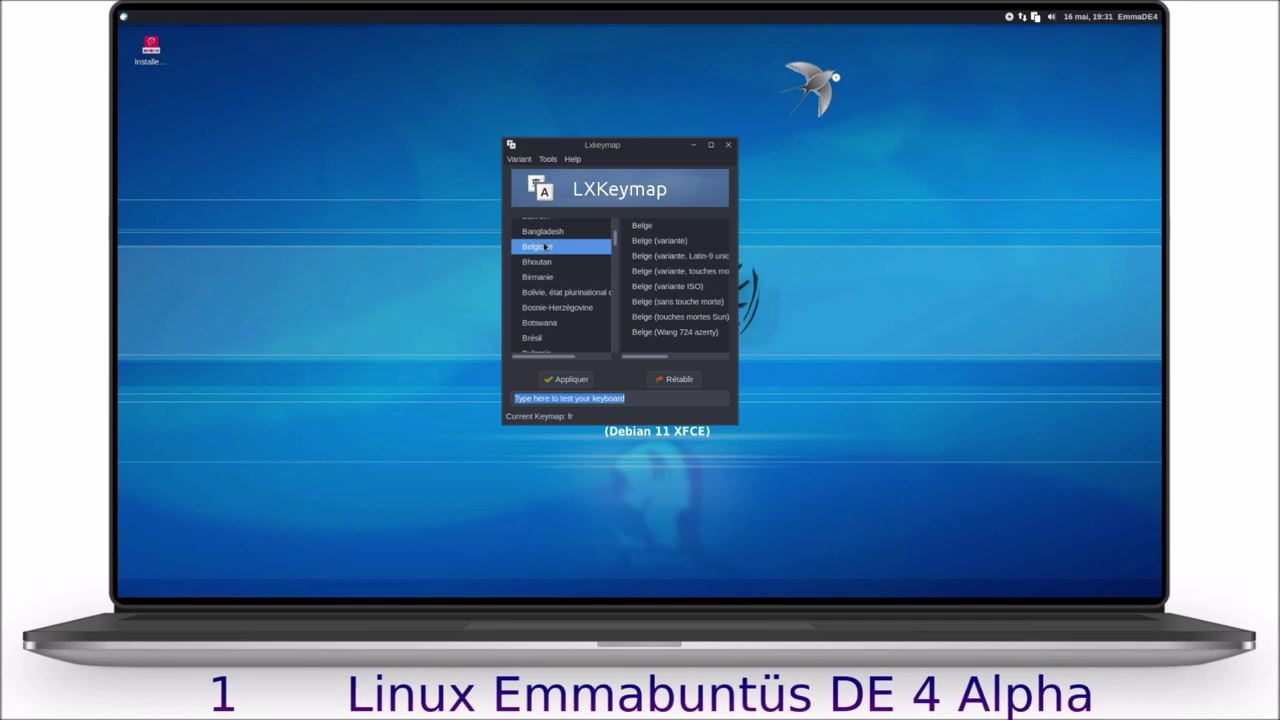
left_click(655, 227)
left_click(587, 381)
left_click(729, 146)
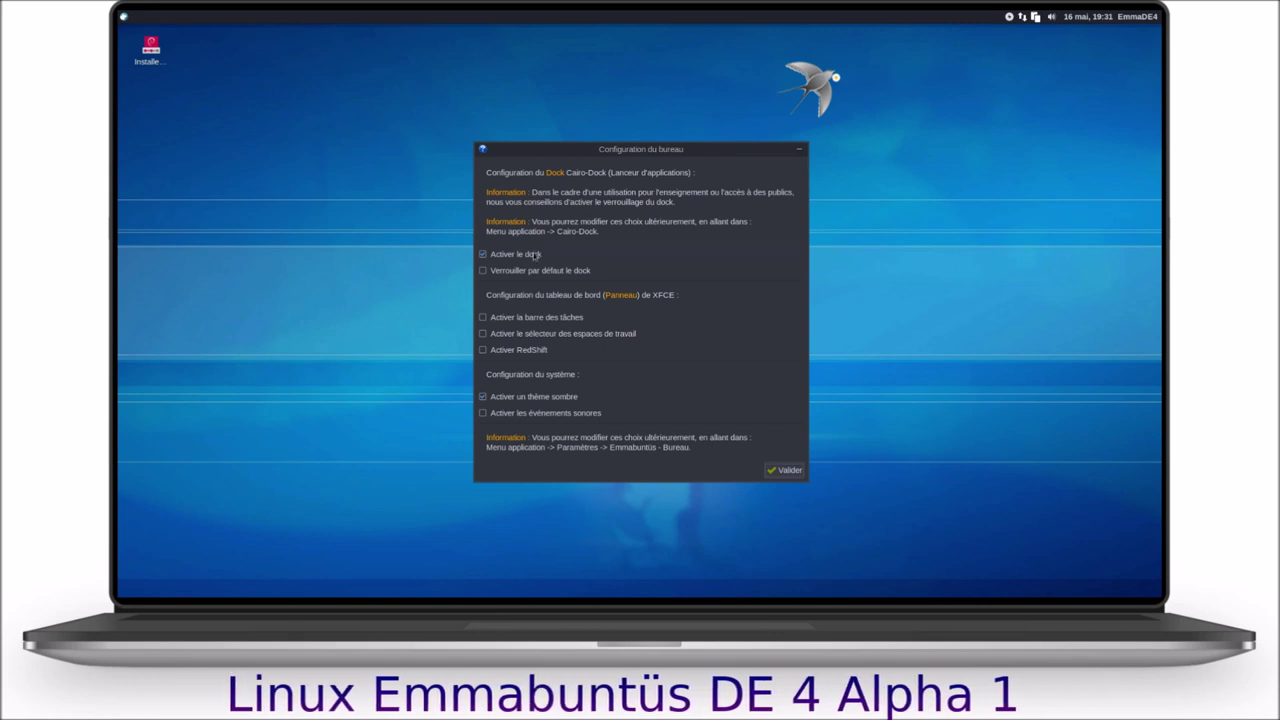
Enable the locked dock, taskbar, RedShift and sound events in Configuration du bureau and validate
left_click(483, 271)
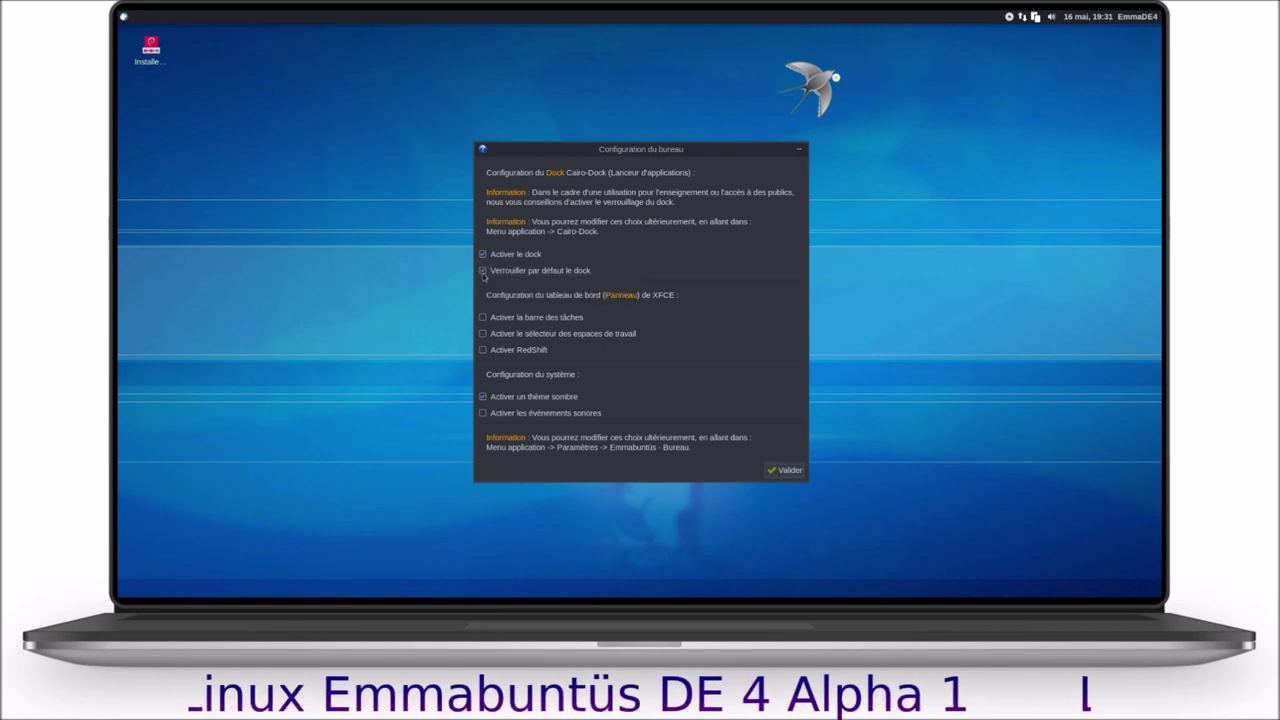
left_click(484, 256)
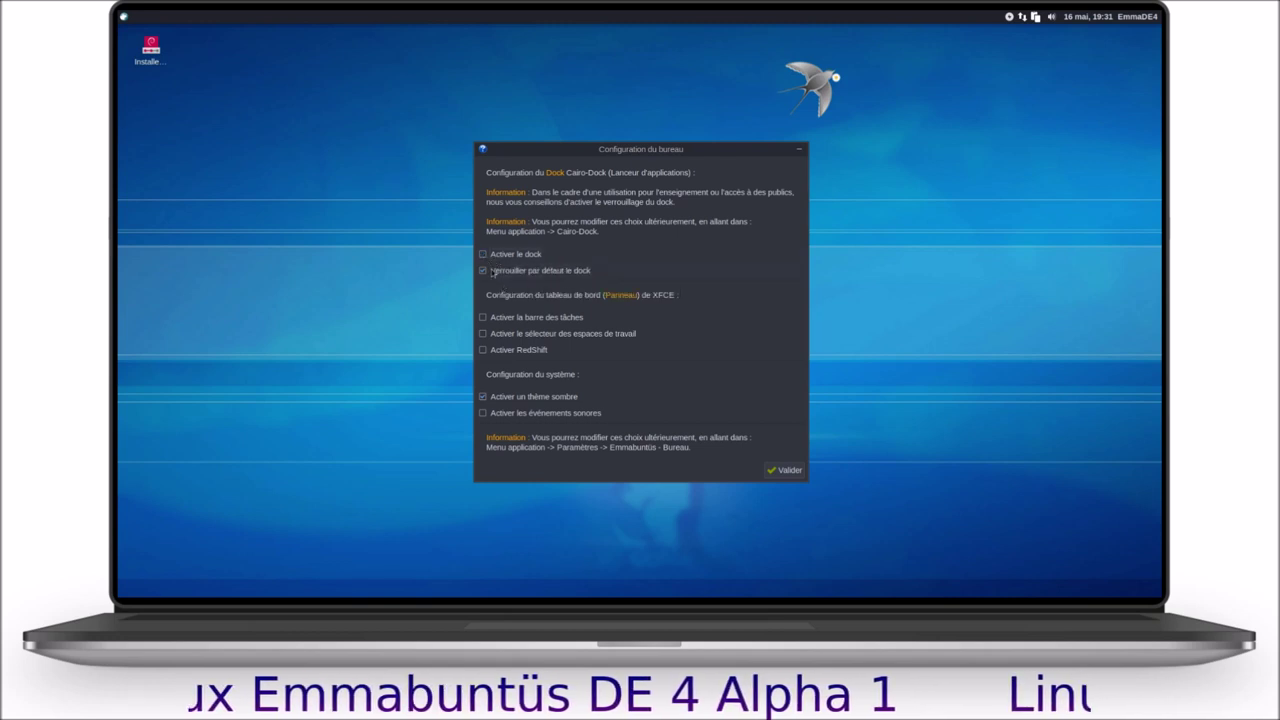
left_click(484, 256)
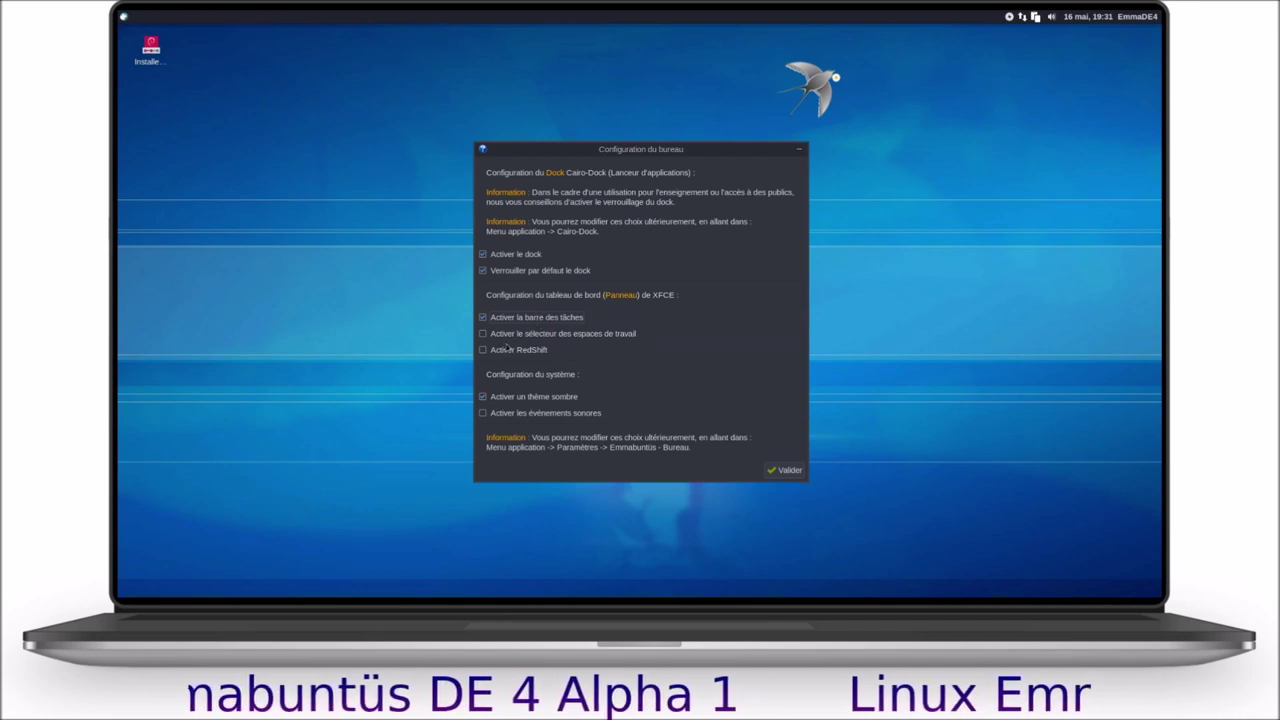
mouse_move(542, 341)
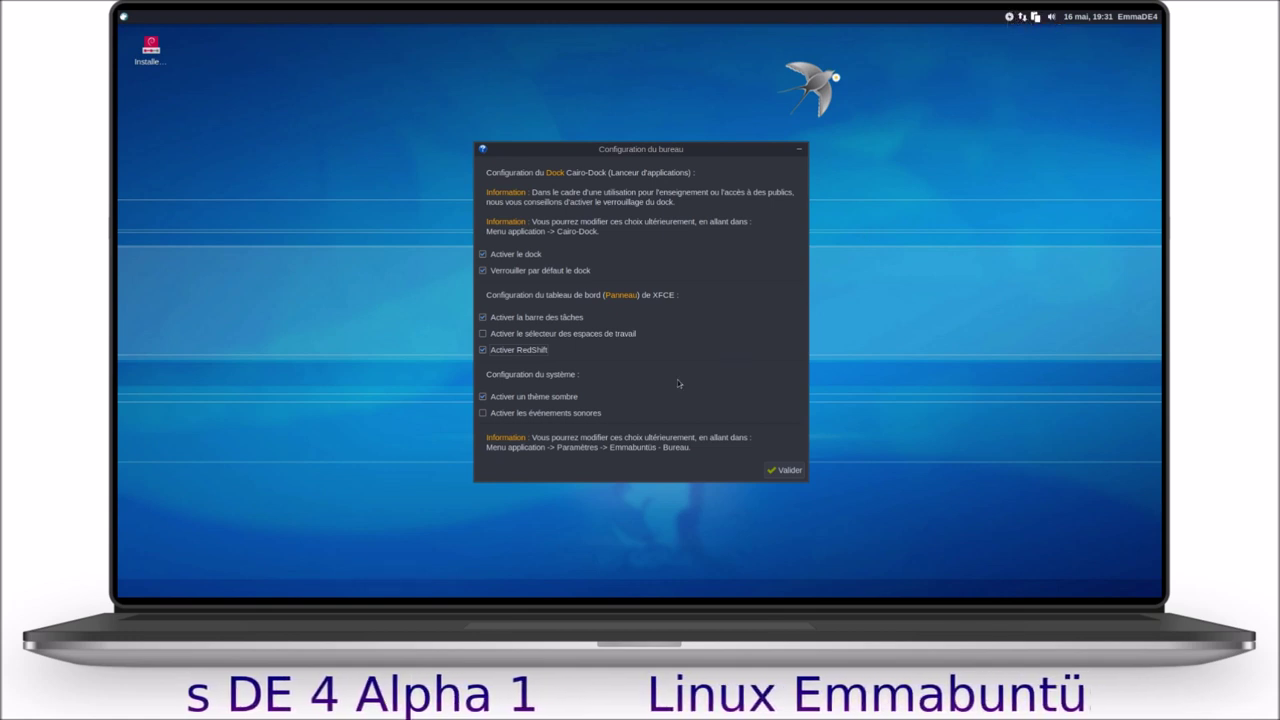
mouse_move(540, 406)
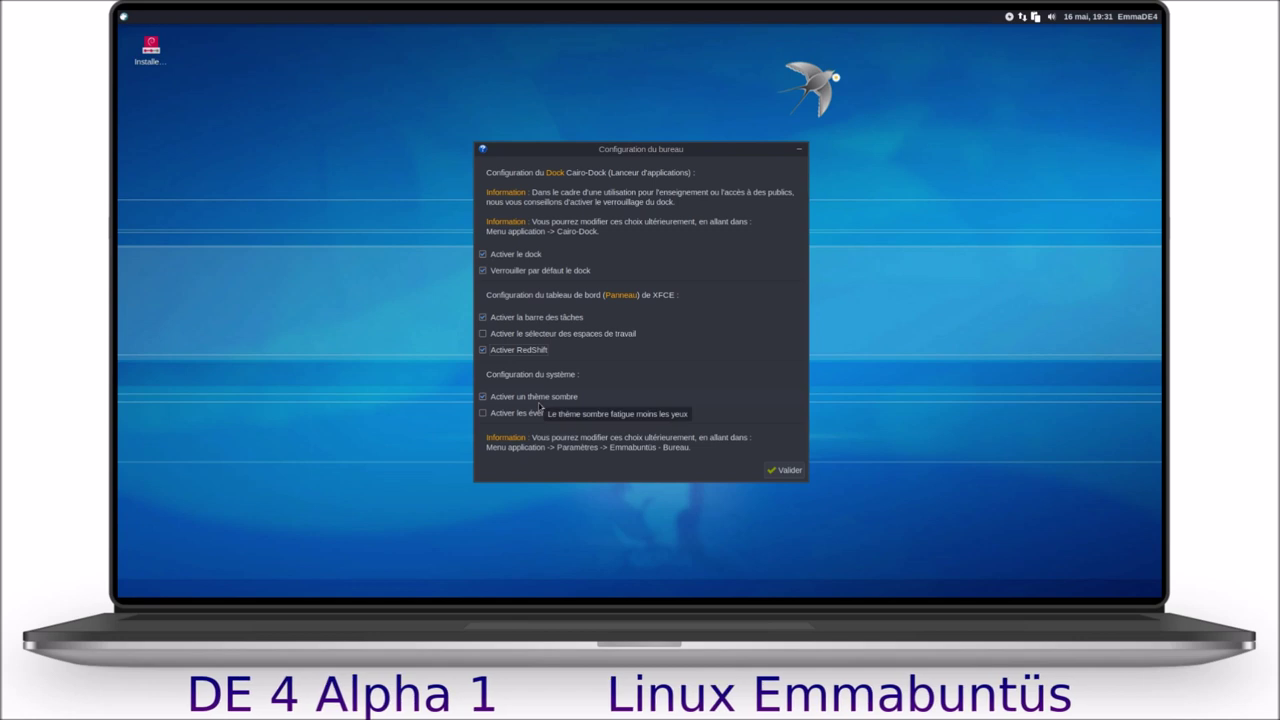
left_click(482, 414)
mouse_move(527, 416)
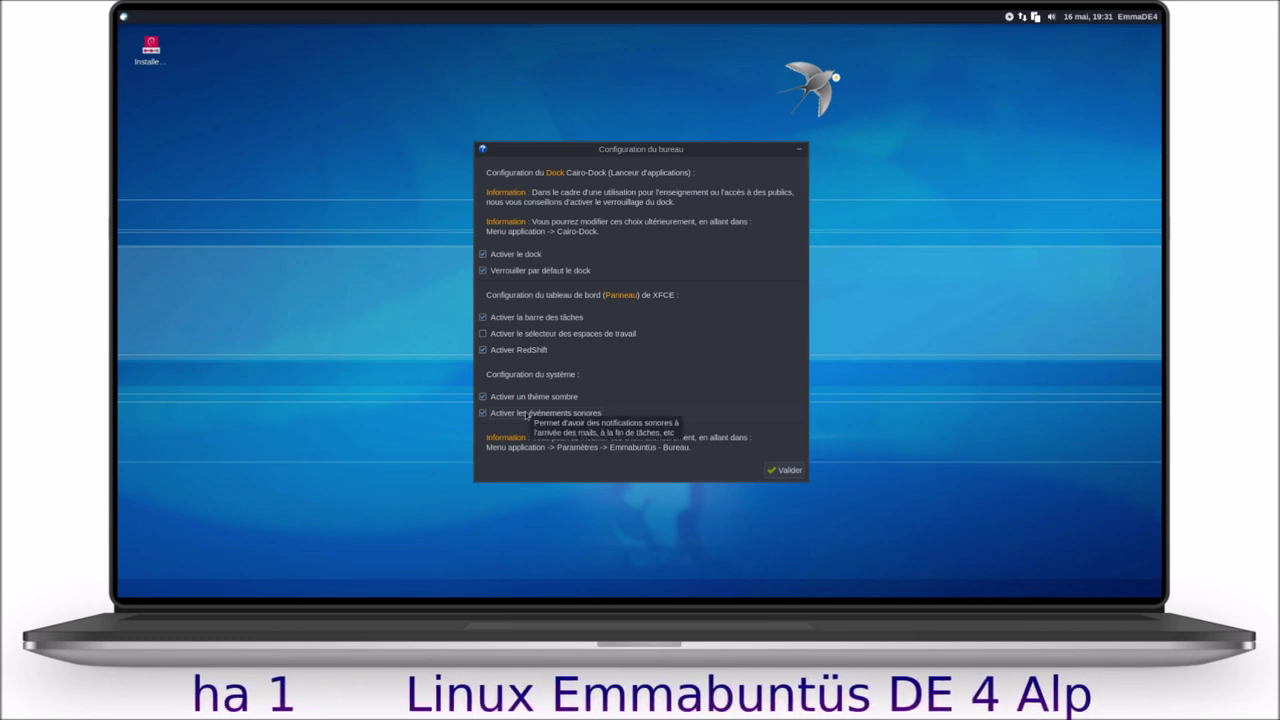
left_click(784, 472)
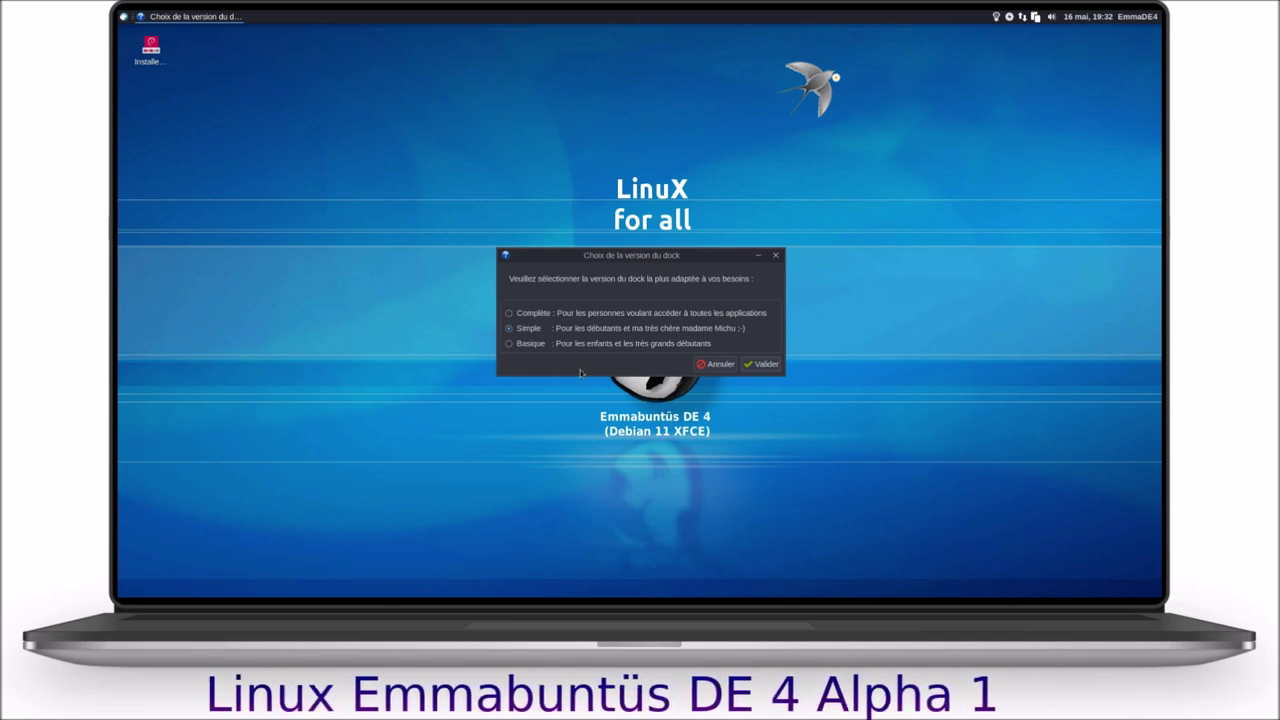
Keep the Simple dock version and close the Emmabuntüs Accueil window
left_click(766, 365)
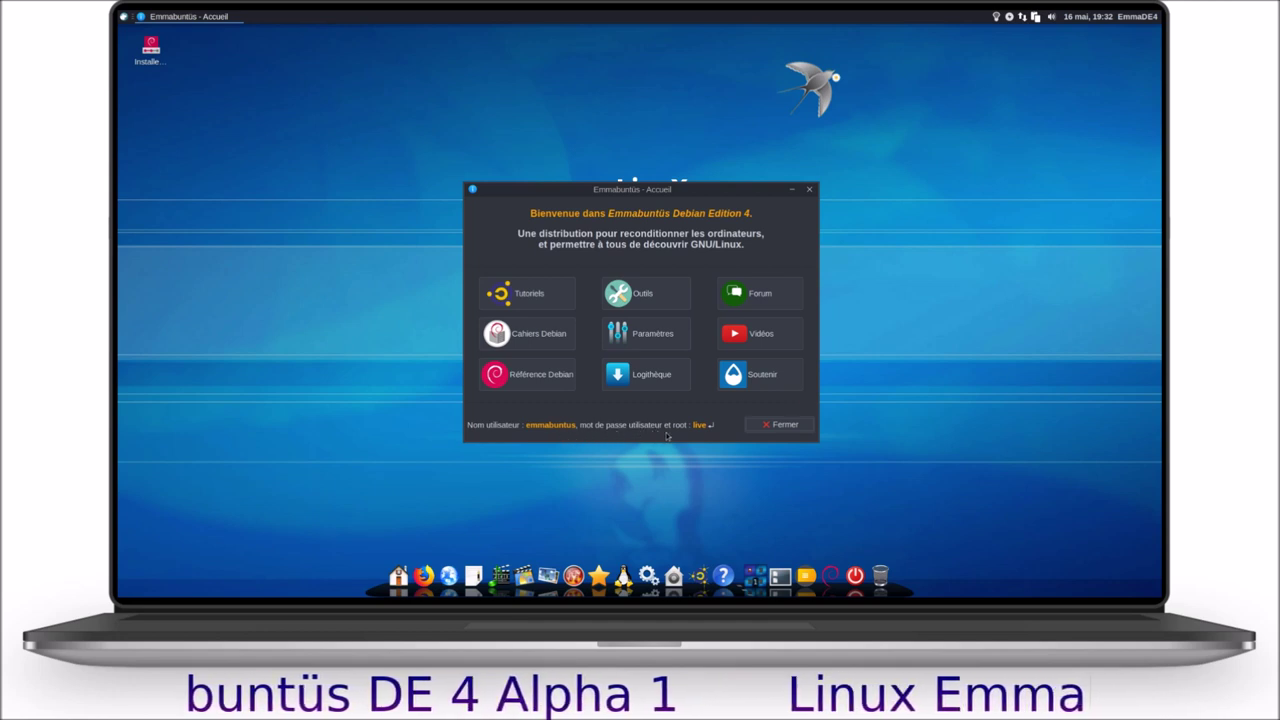
left_click(780, 425)
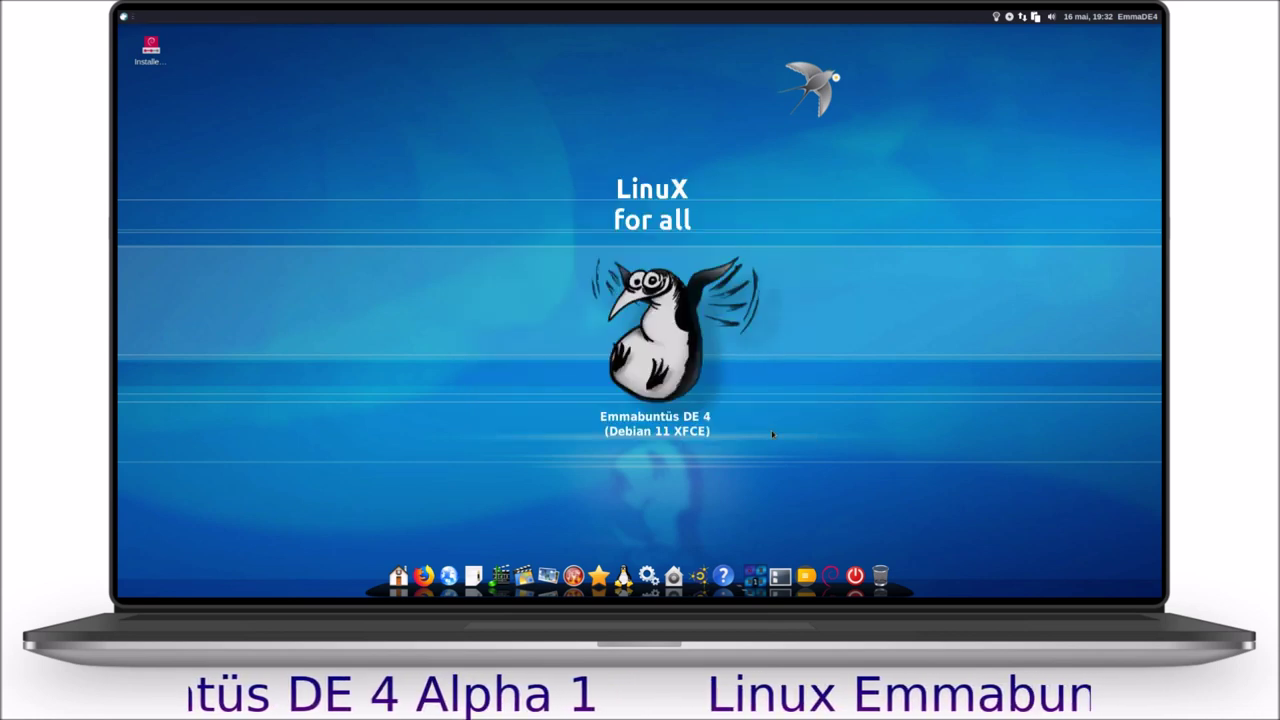
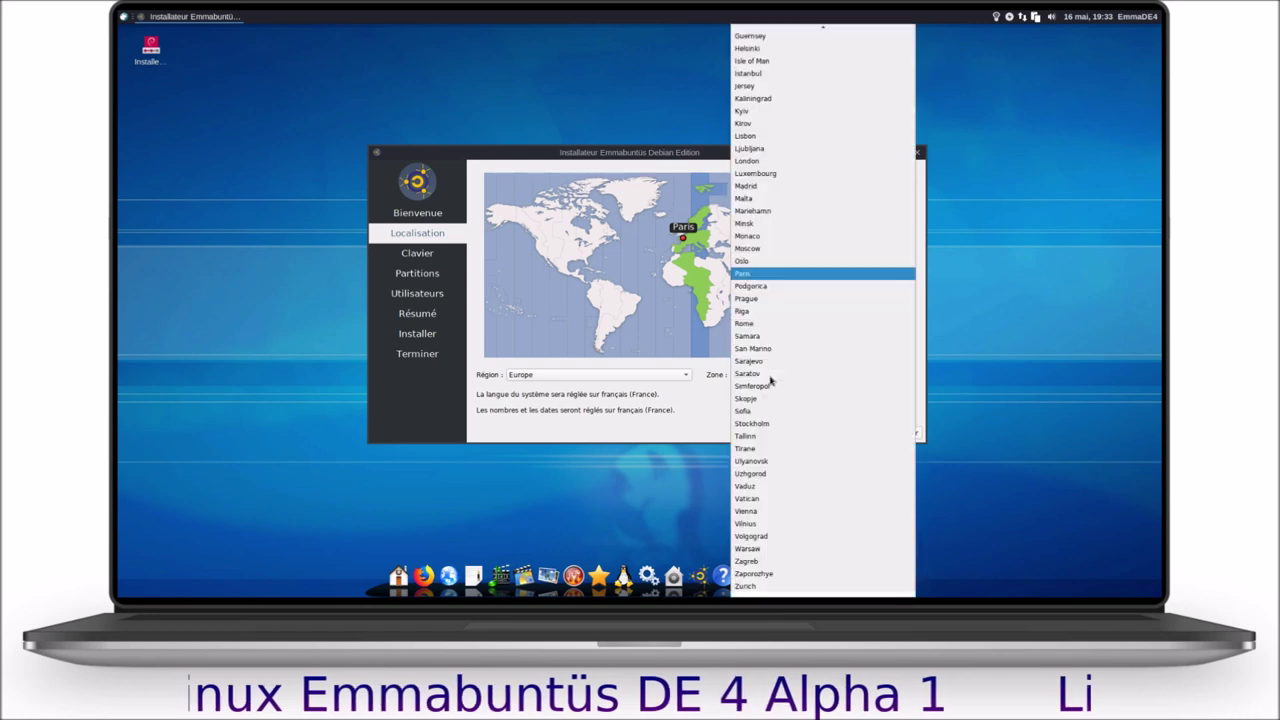
Select Brussels as the time zone
scroll(771, 160, "up", 1)
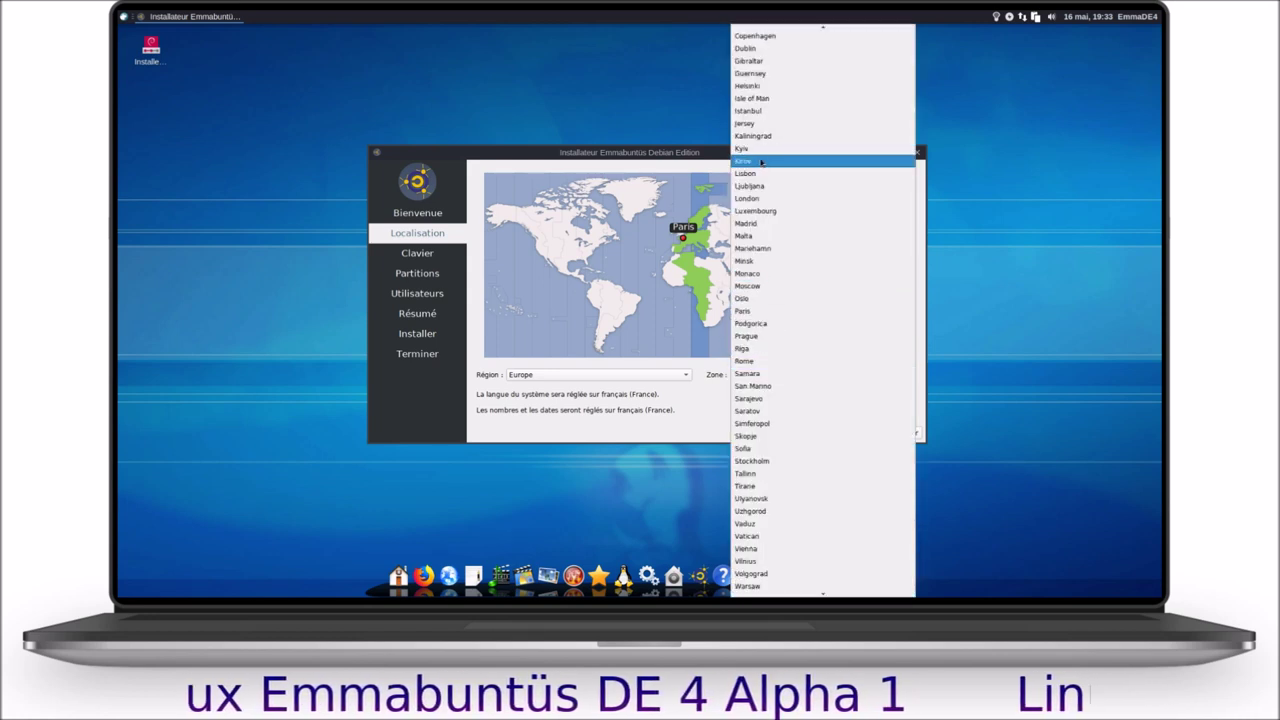
scroll(774, 158, "up", 4)
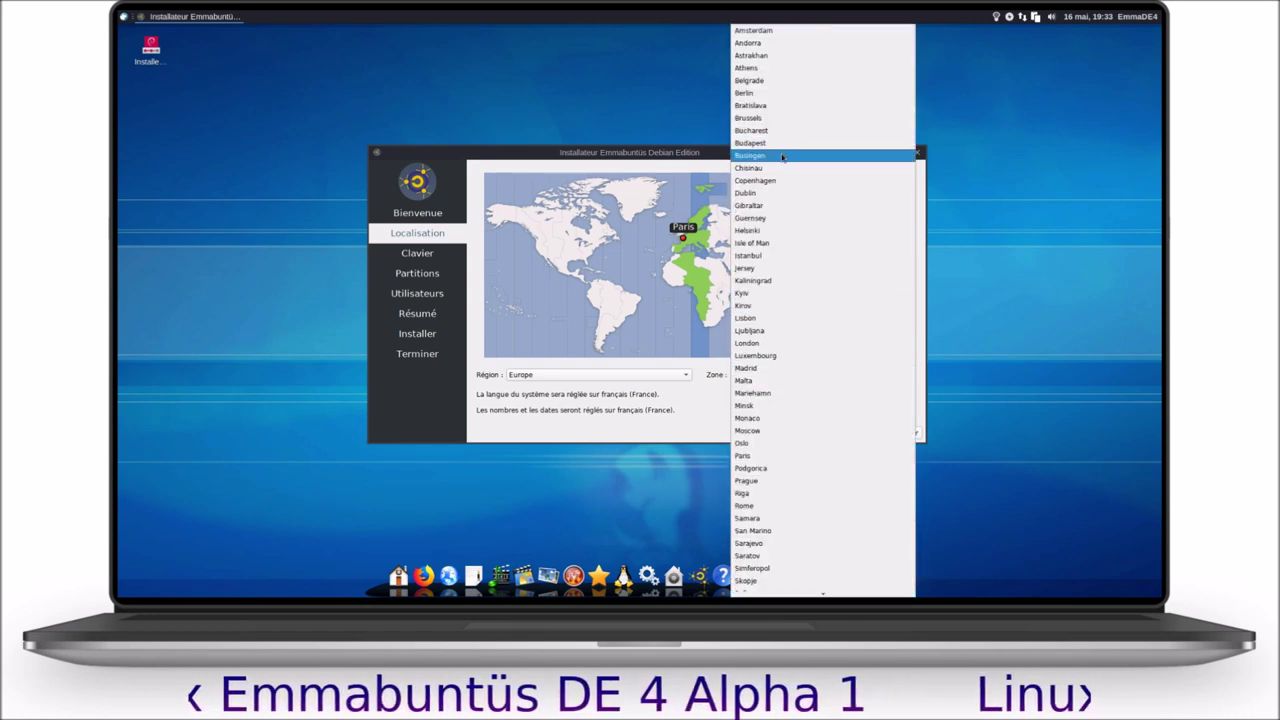
left_click(758, 117)
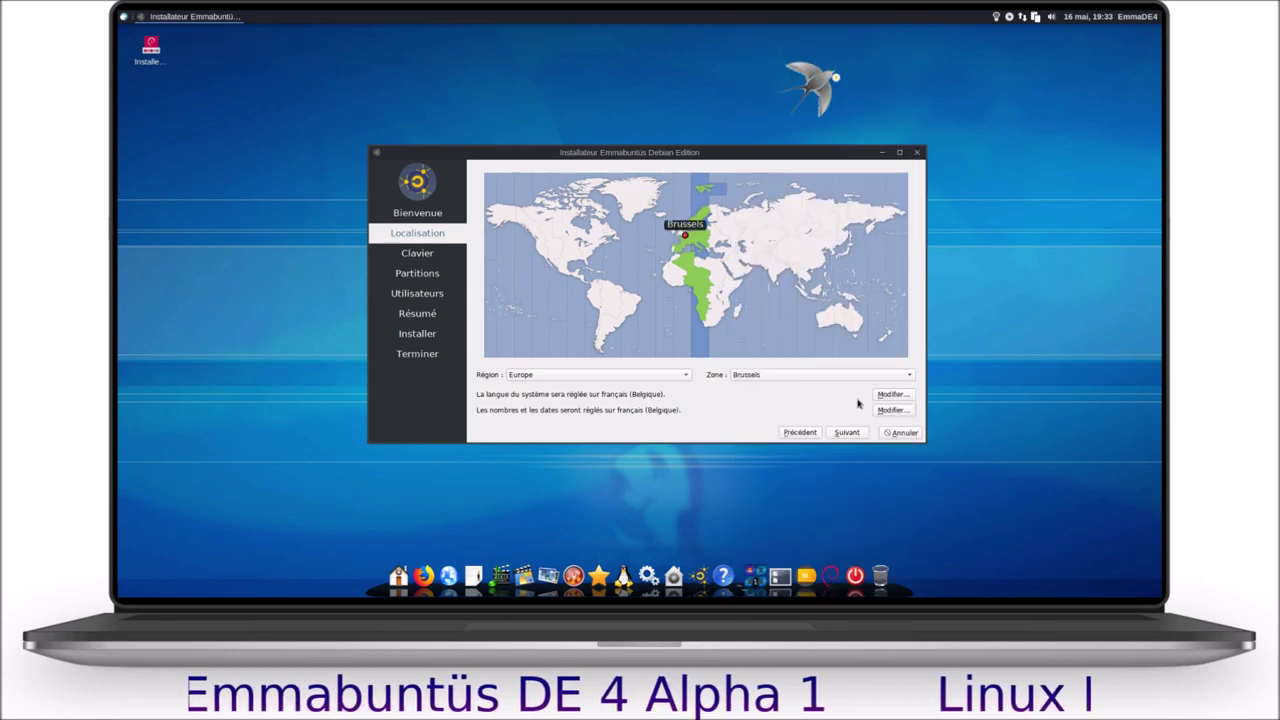
Accept the Belgian keyboard and choose to erase the whole 40 GiB disk
left_click(846, 433)
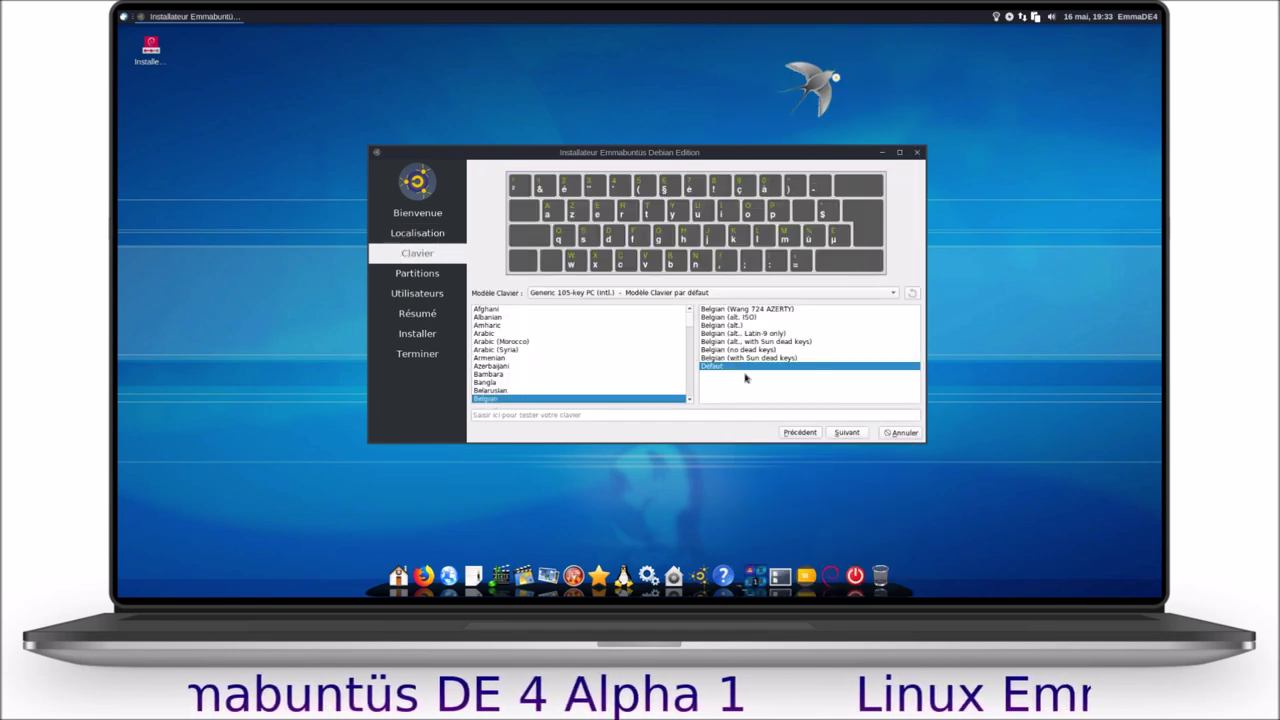
left_click(848, 432)
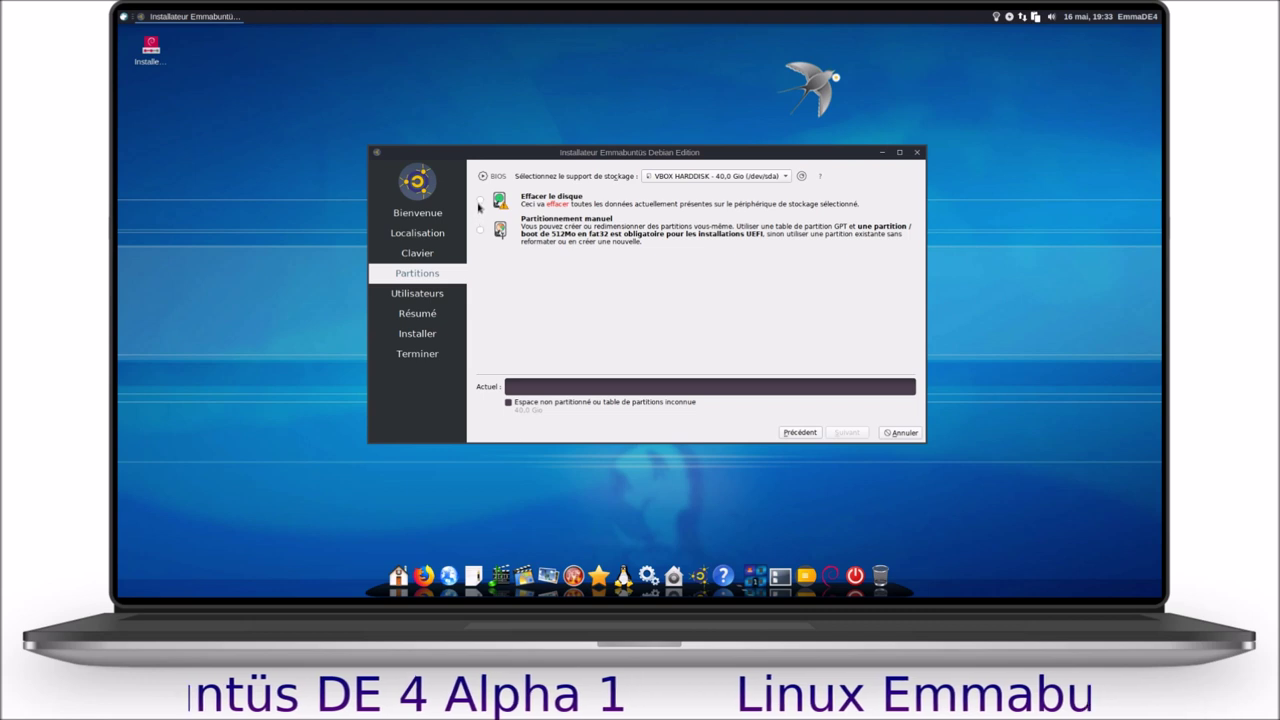
left_click(480, 201)
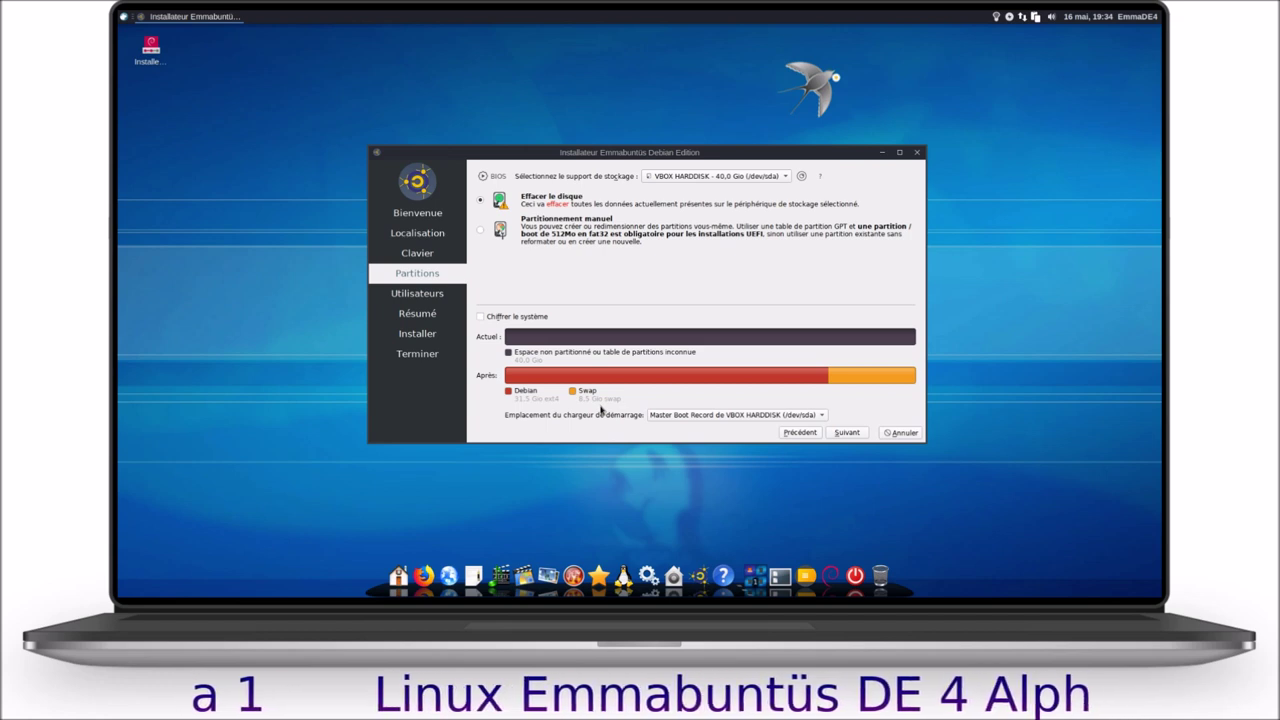
Keep 'Effacer le disque' (Debian ext4 plus swap) after briefly trying manual partitioning
left_click(485, 231)
left_click(483, 202)
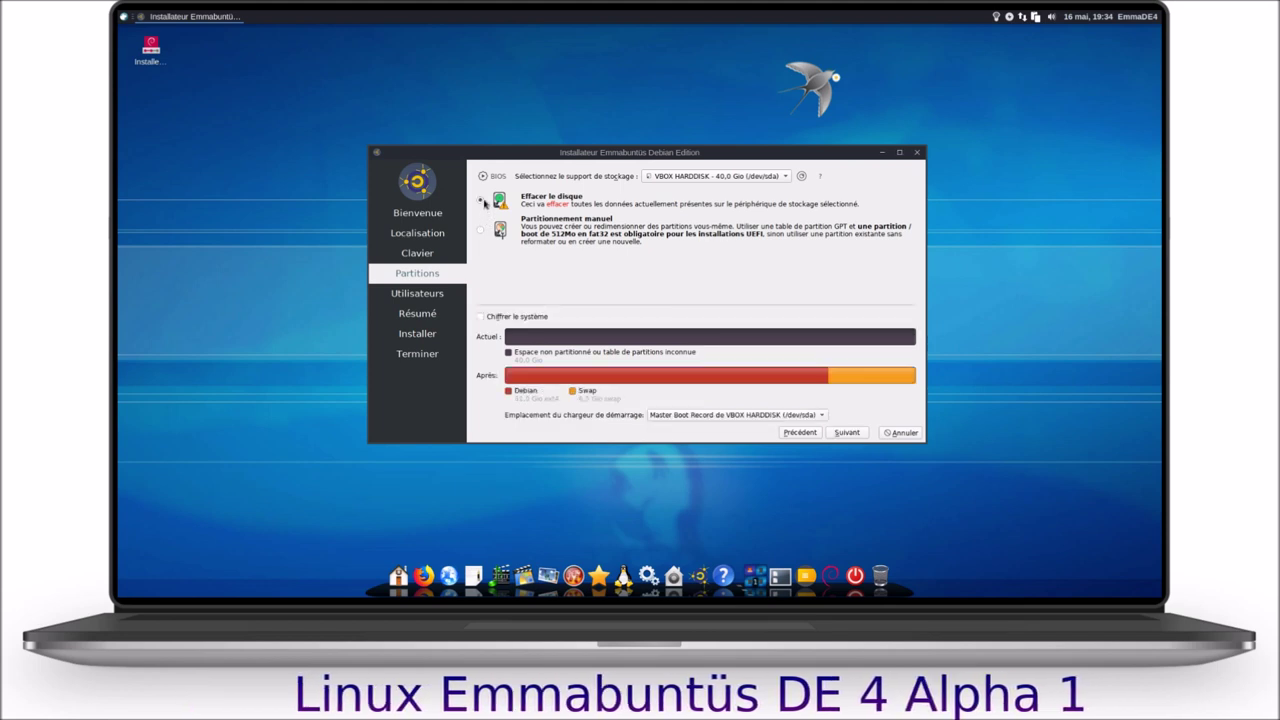
left_click(849, 434)
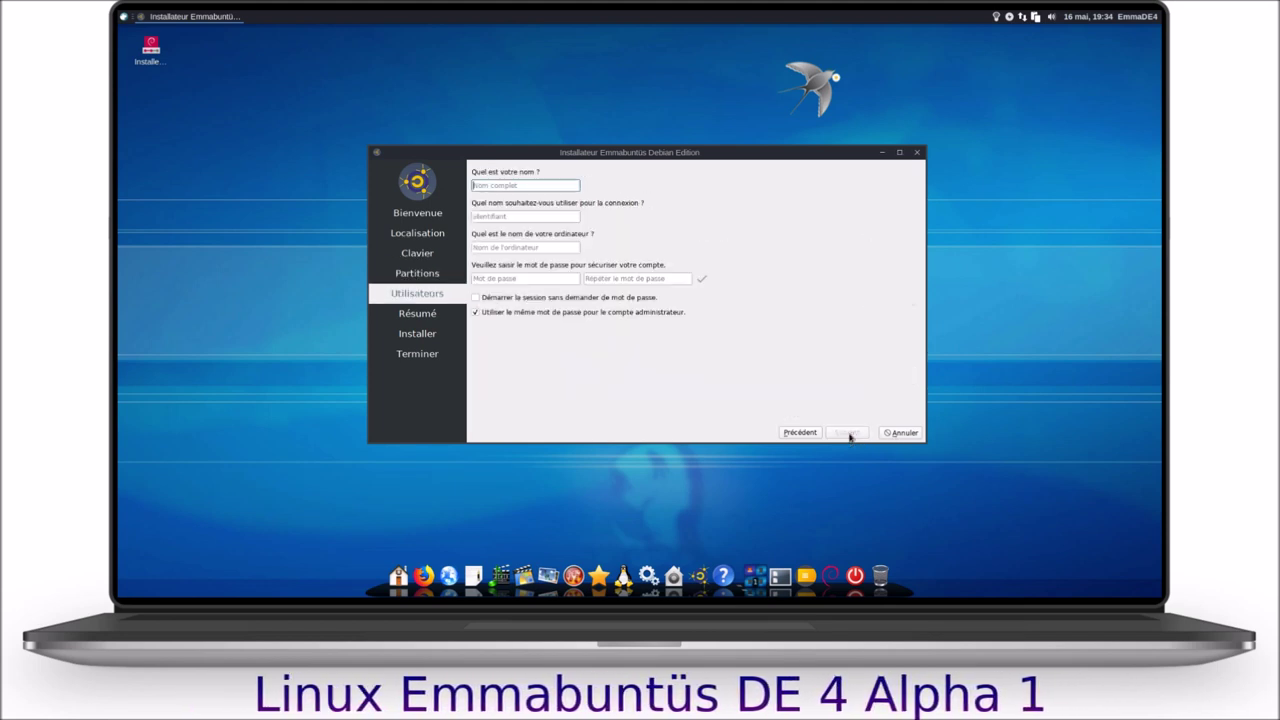
Enter the user's full name, login name and computer name bbl-emmade4tuto-VM
type("blablateur")
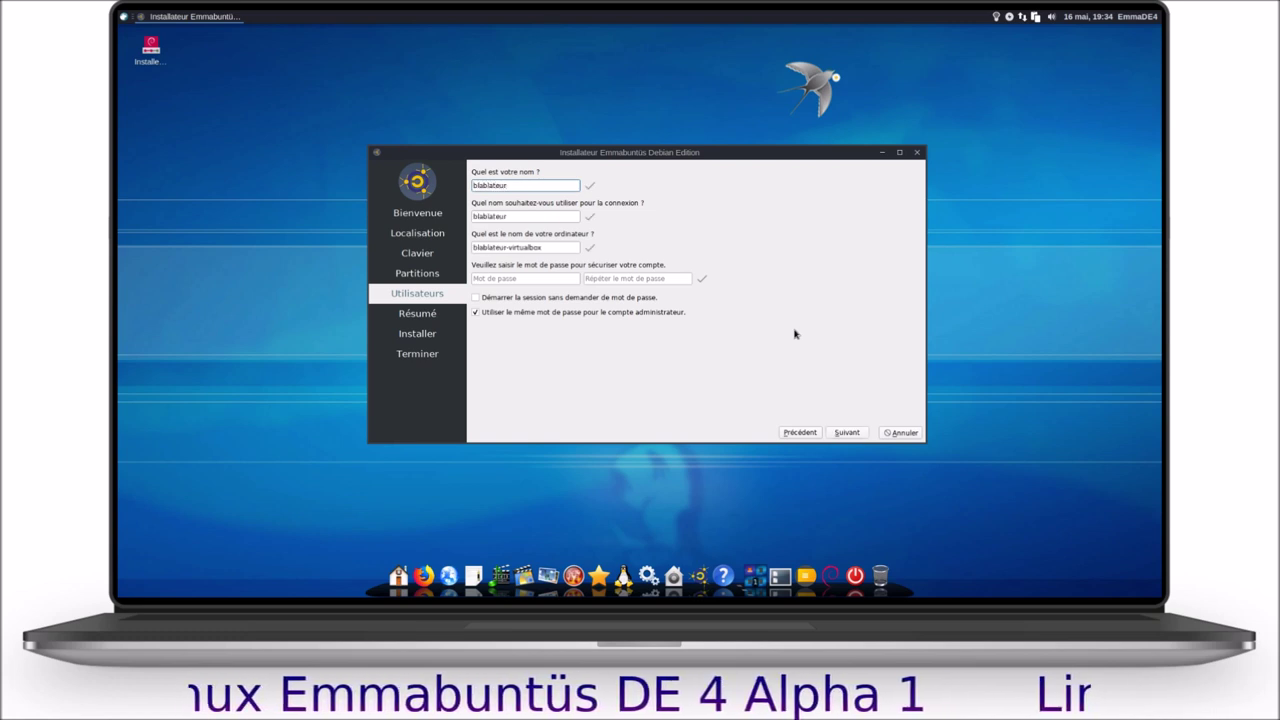
key("Tab")
type("bb")
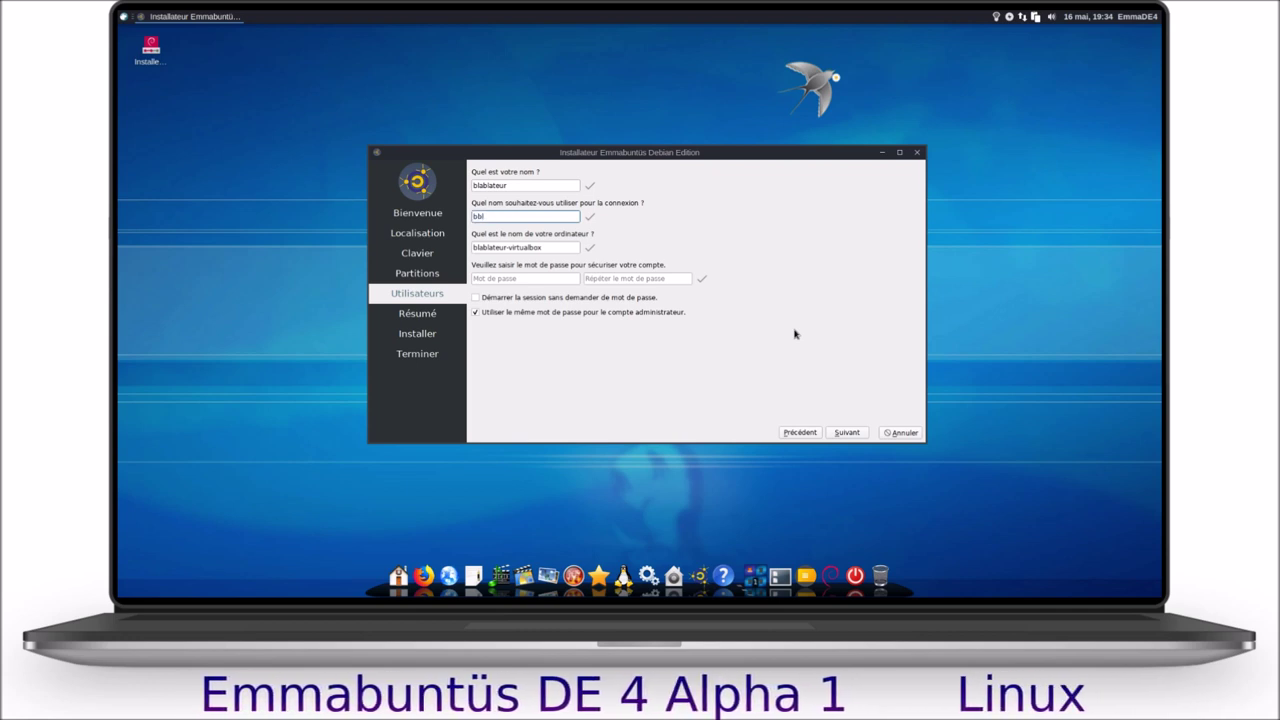
key("Tab")
type("bbl-emmade")
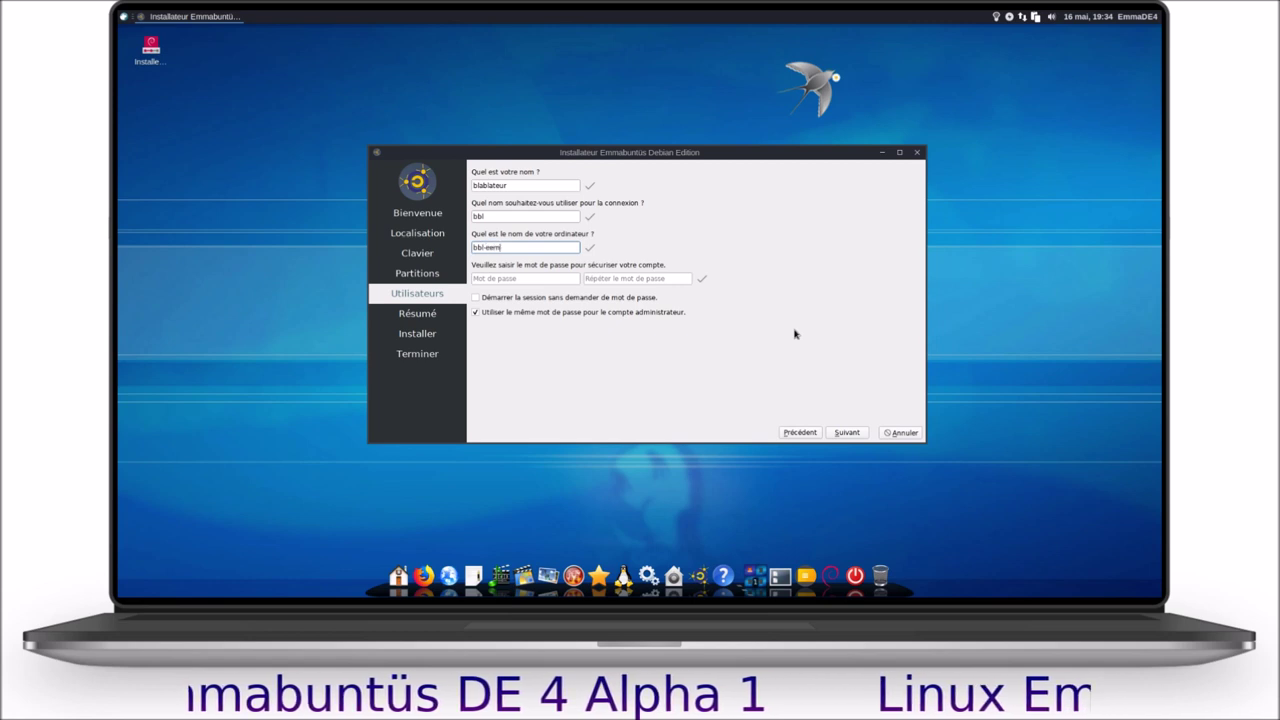
type("4tu")
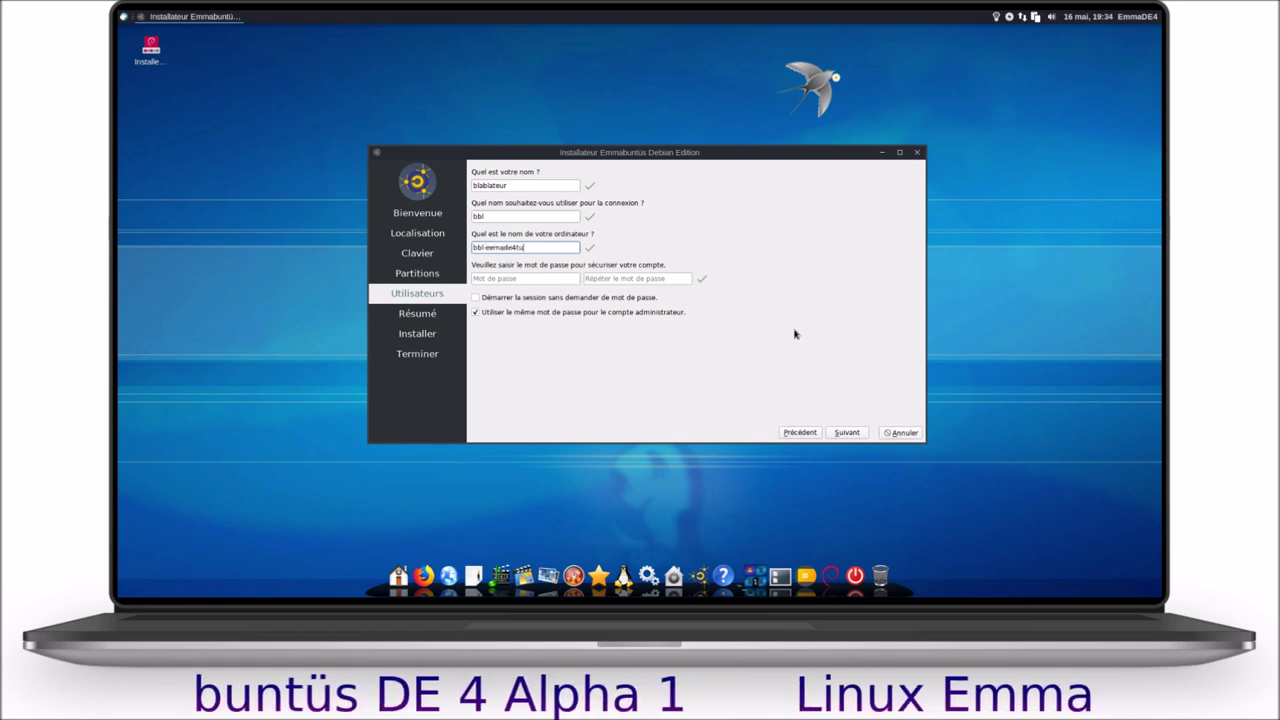
type("to-VM")
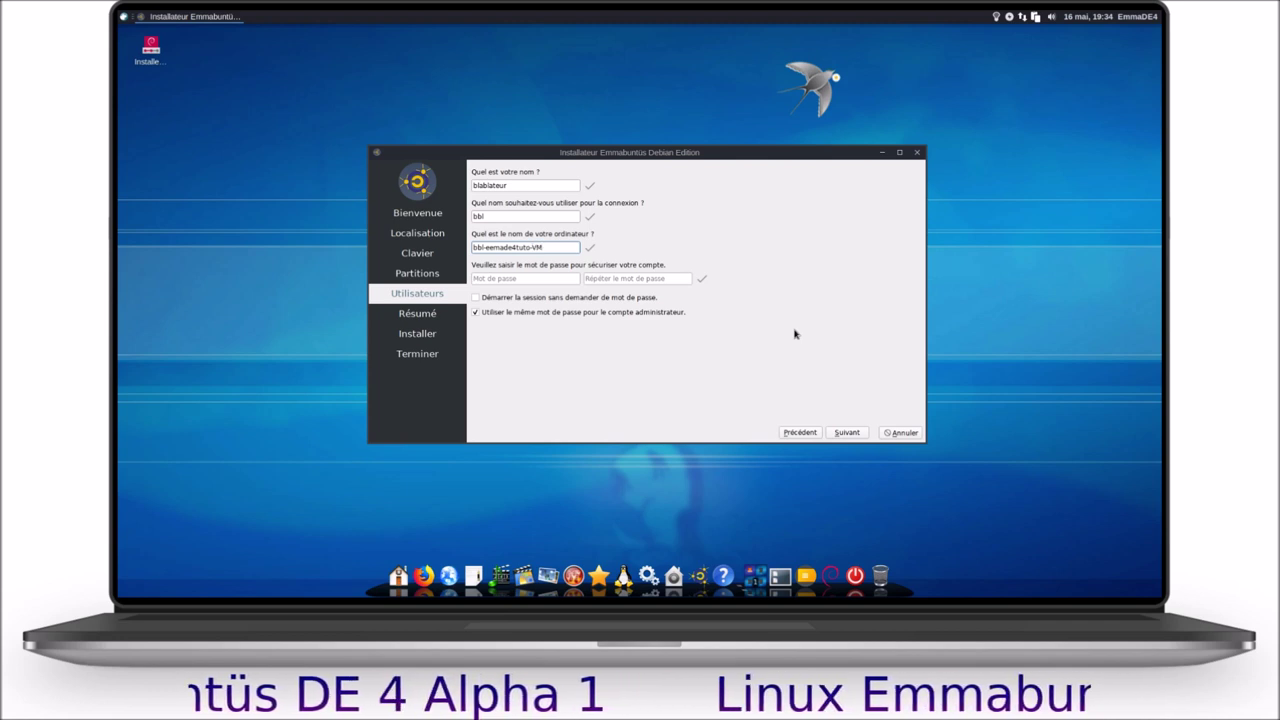
Set and confirm the account password, reusing it for the administrator
key("Tab")
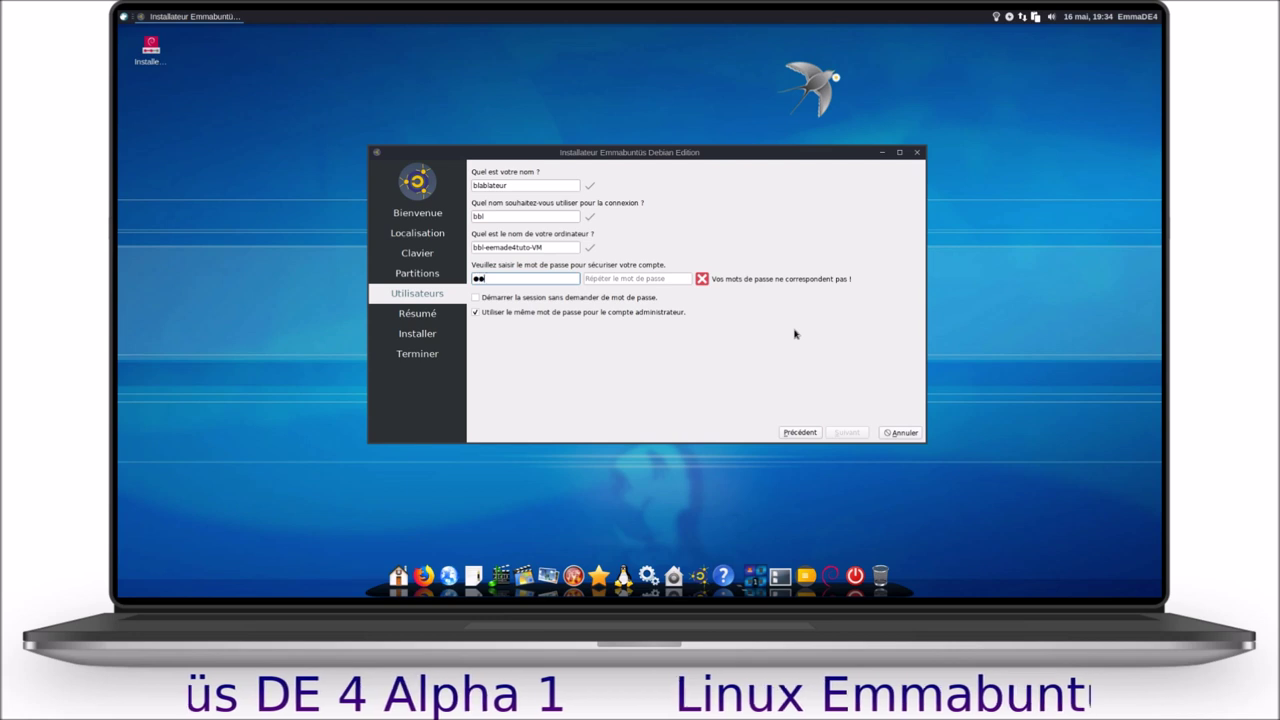
key("Tab")
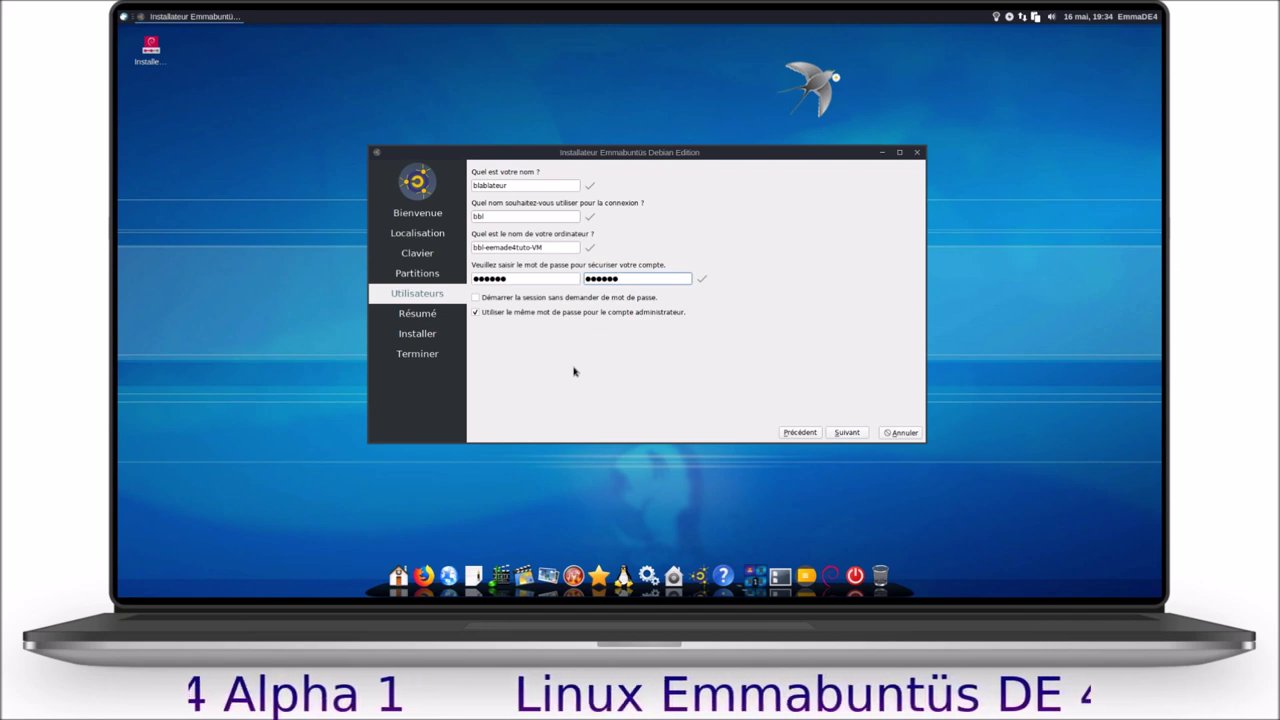
left_click(522, 316)
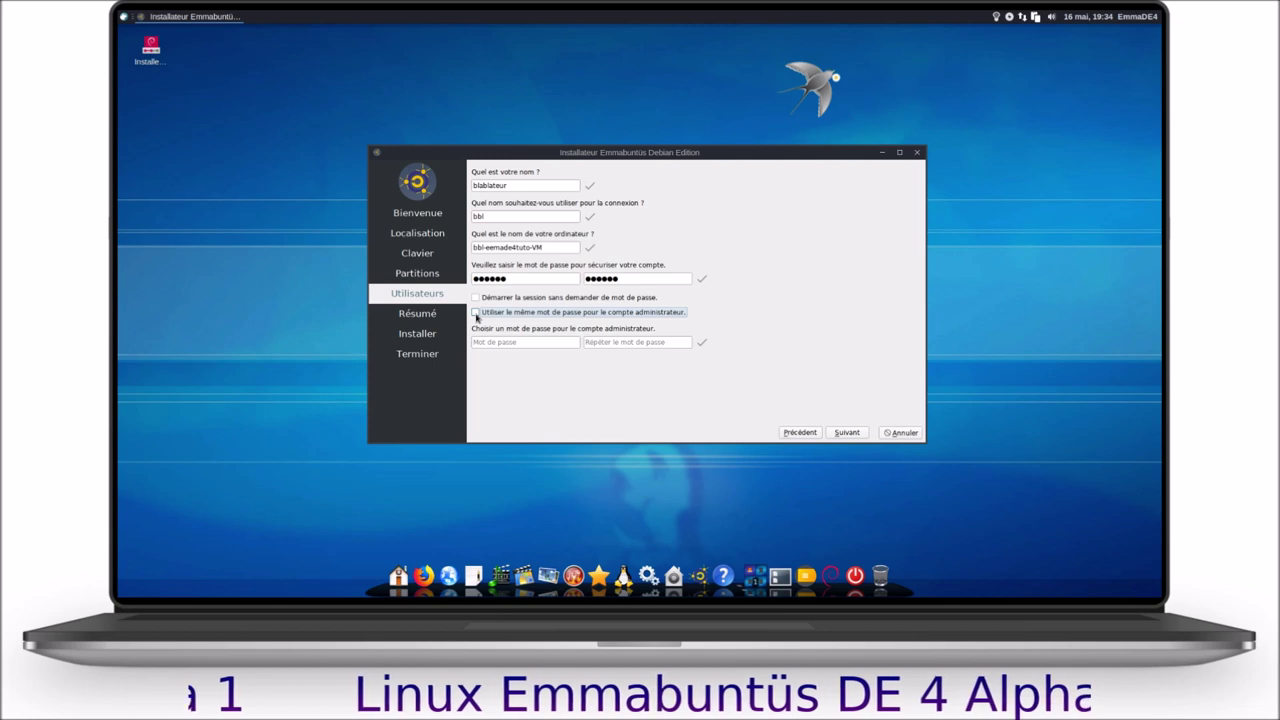
left_click(476, 313)
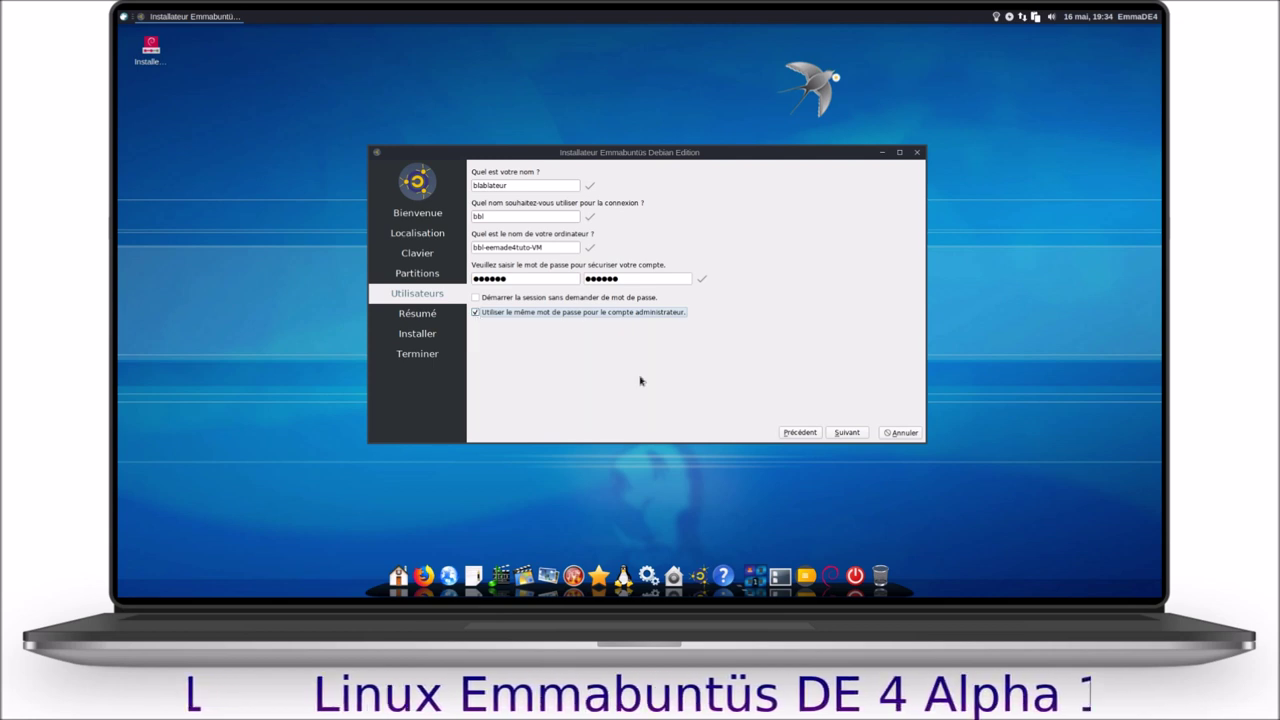
left_click(846, 432)
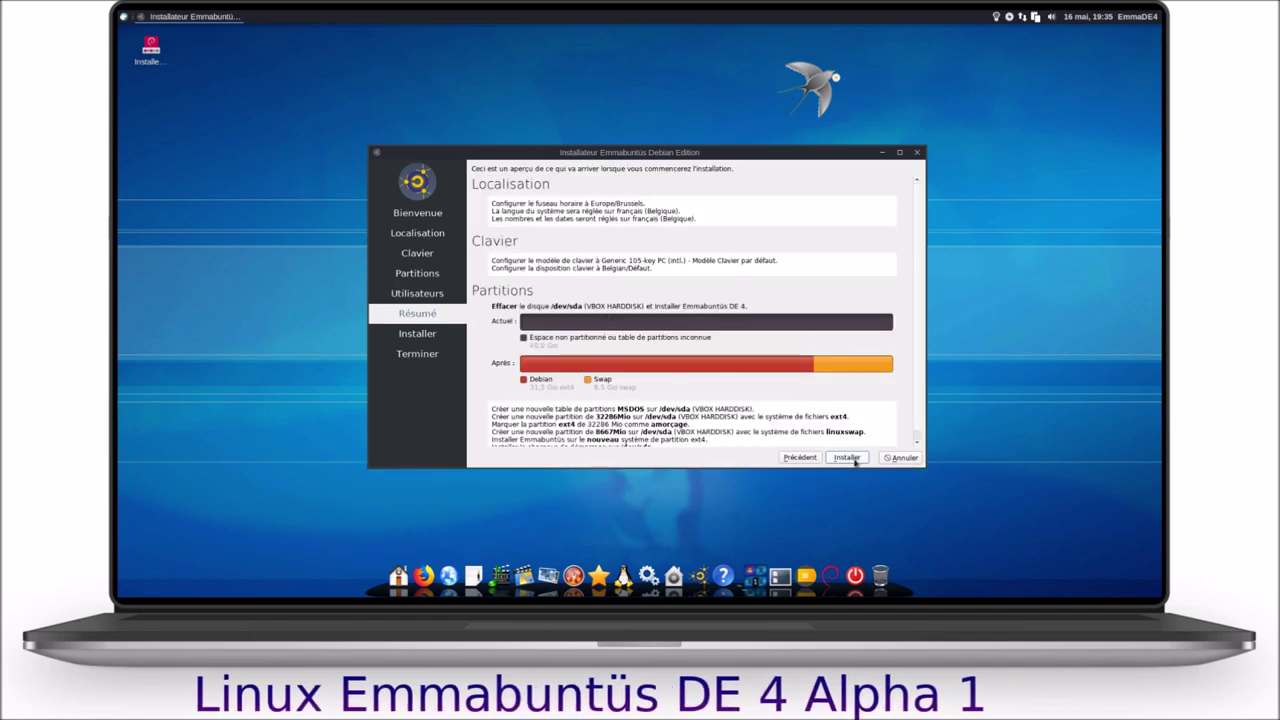
Start the Emmabuntüs DE 4 installation and let it run to 'Installation terminée'
left_click(847, 458)
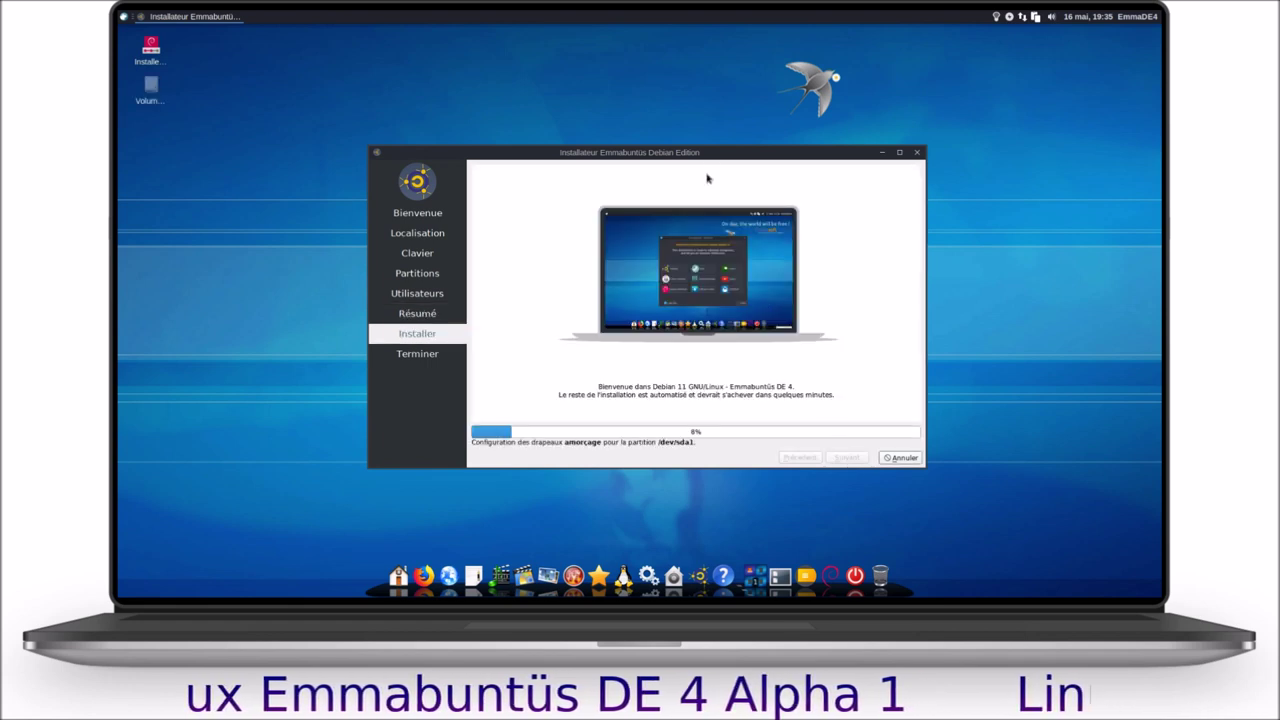
left_click_drag(709, 157, 694, 141)
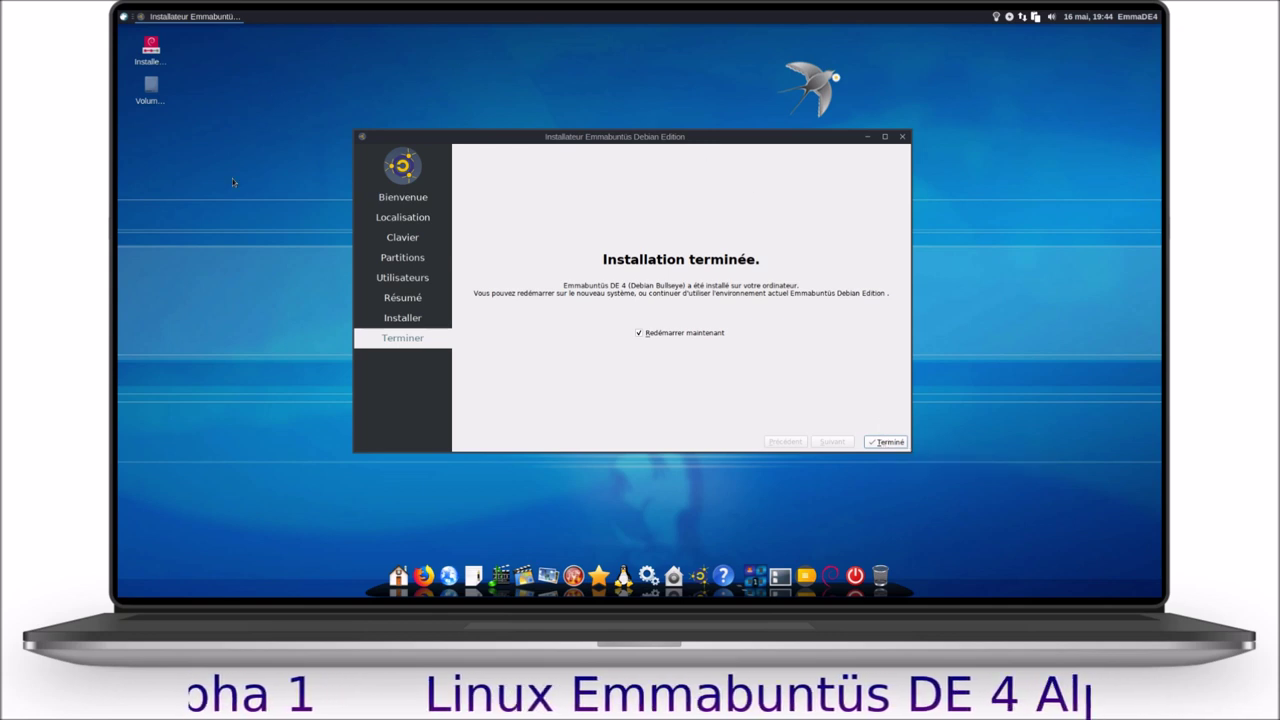
Finish the installer with 'Redémarrer maintenant' ticked to restart the machine
left_click(882, 442)
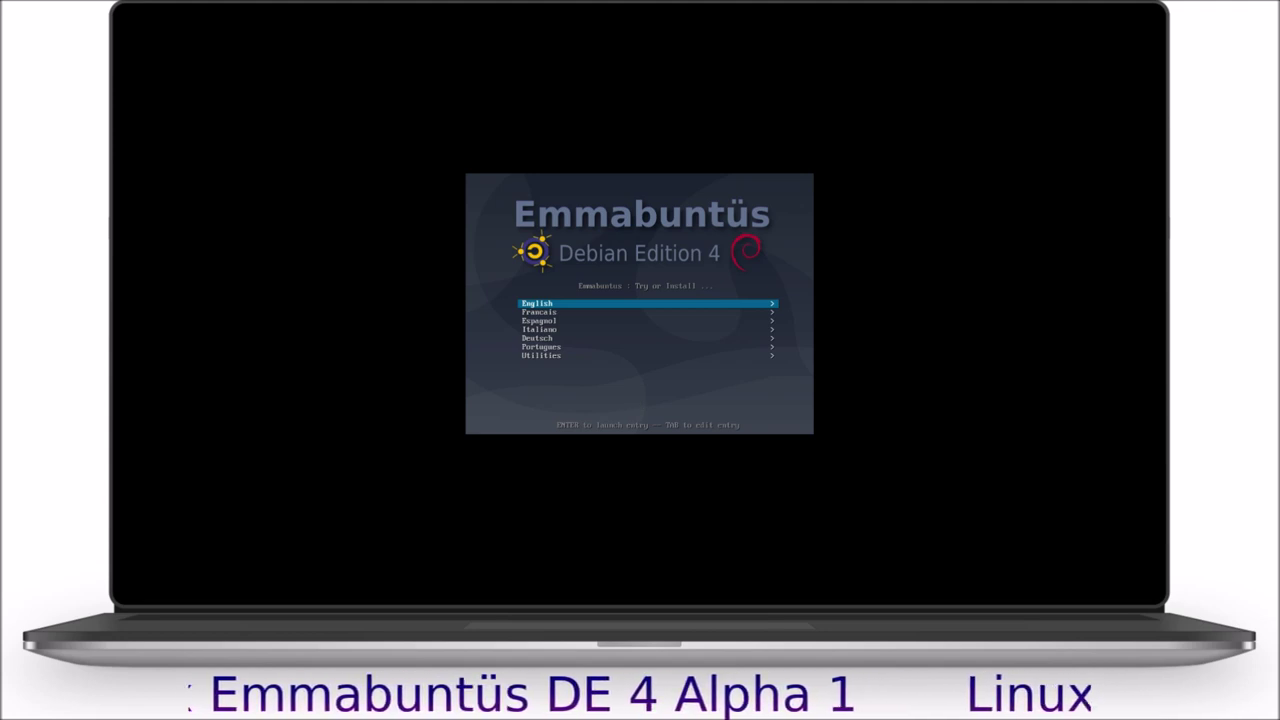
Force-eject the installer ISO from the virtual optical drive and reset the VM
key("ctrl+f")
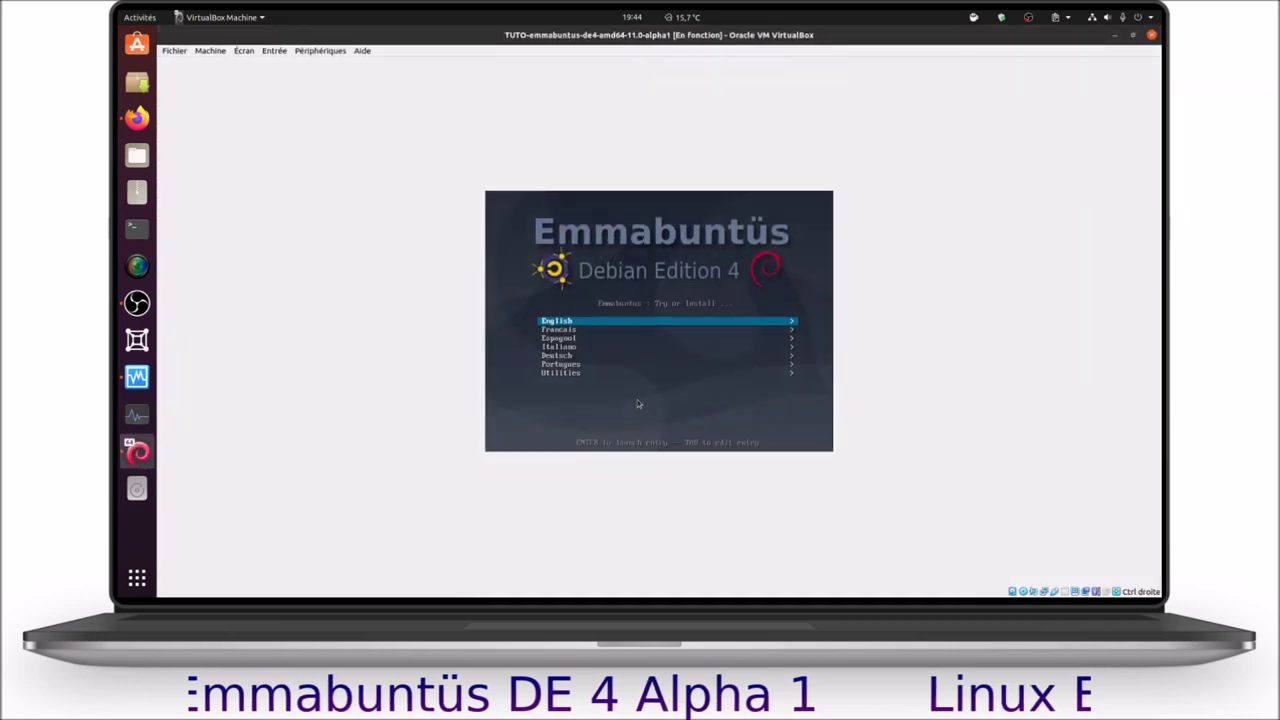
left_click(1025, 593)
left_click(1020, 586)
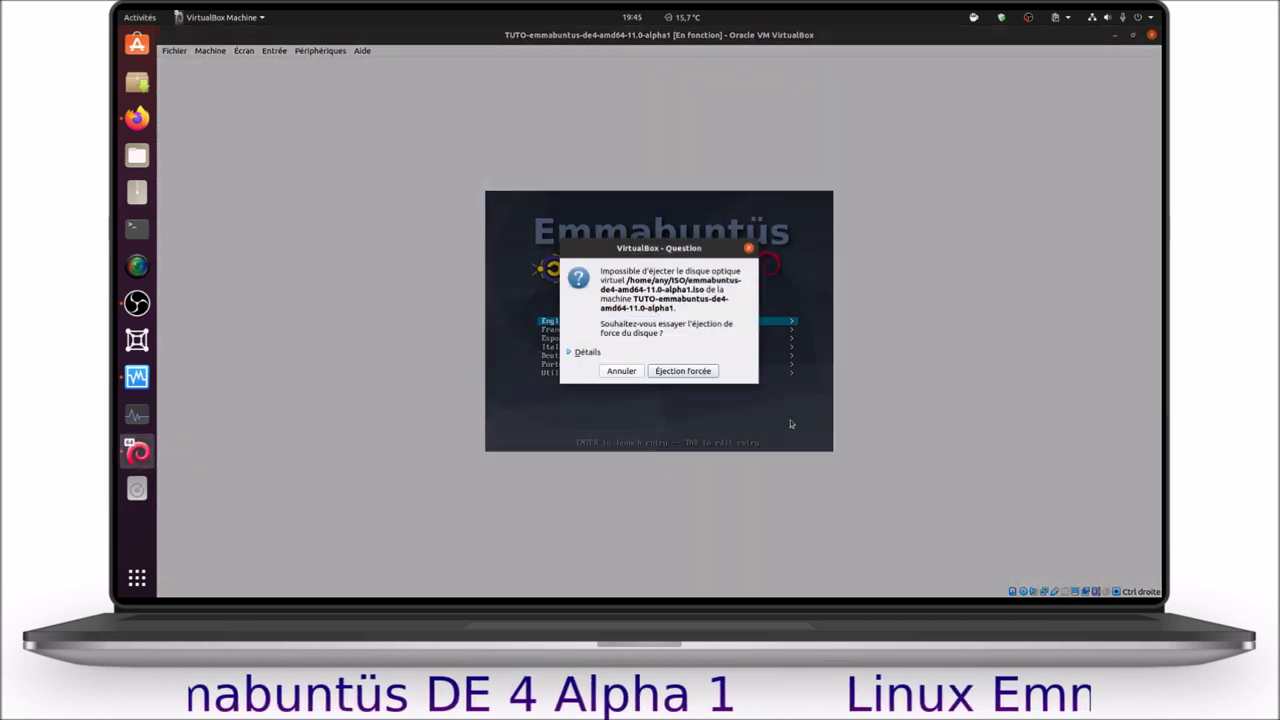
left_click(700, 371)
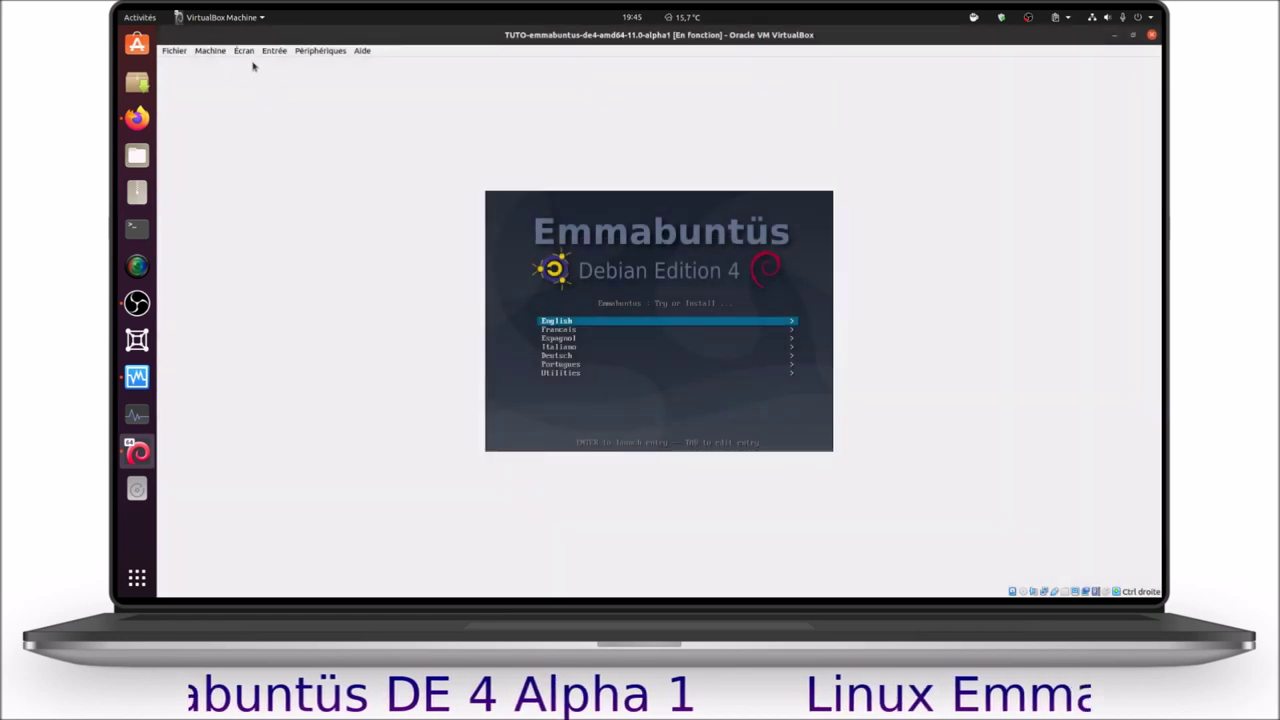
left_click(210, 50)
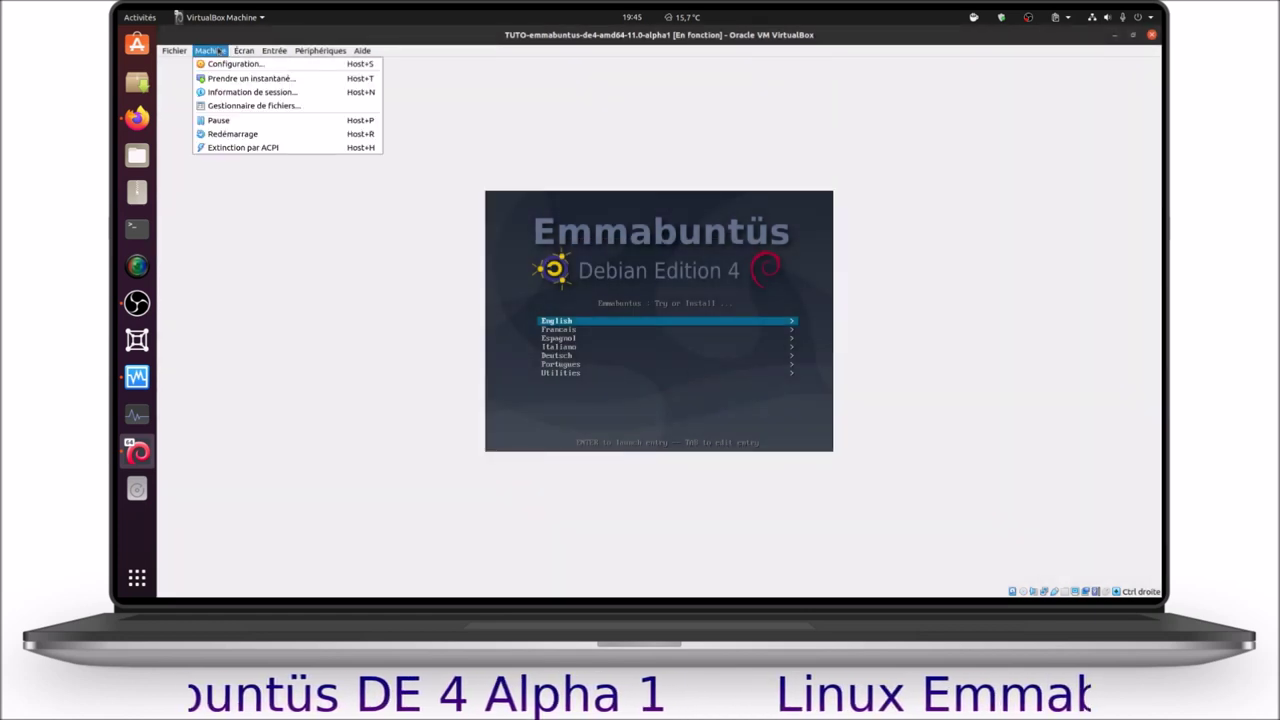
left_click(236, 131)
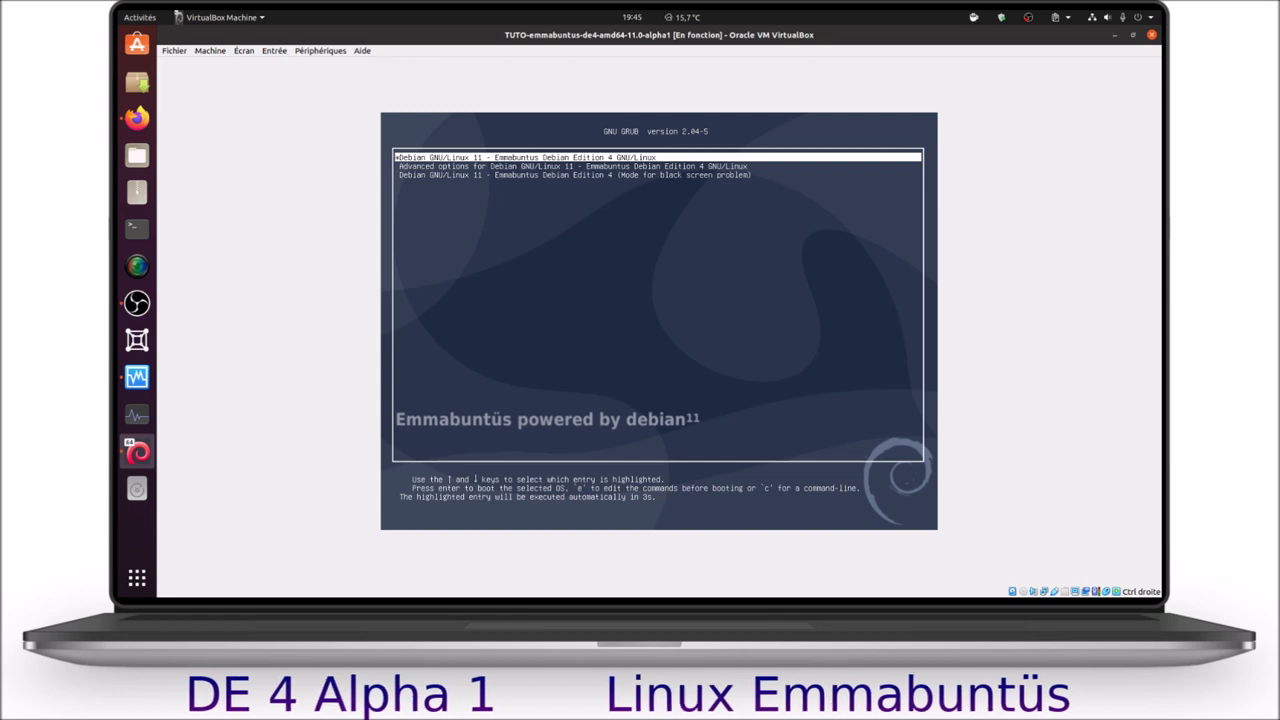
Browse the GRUB entries, then boot the first Debian GNU/Linux 11 Emmabuntüs entry
key("Down")
key("Up")
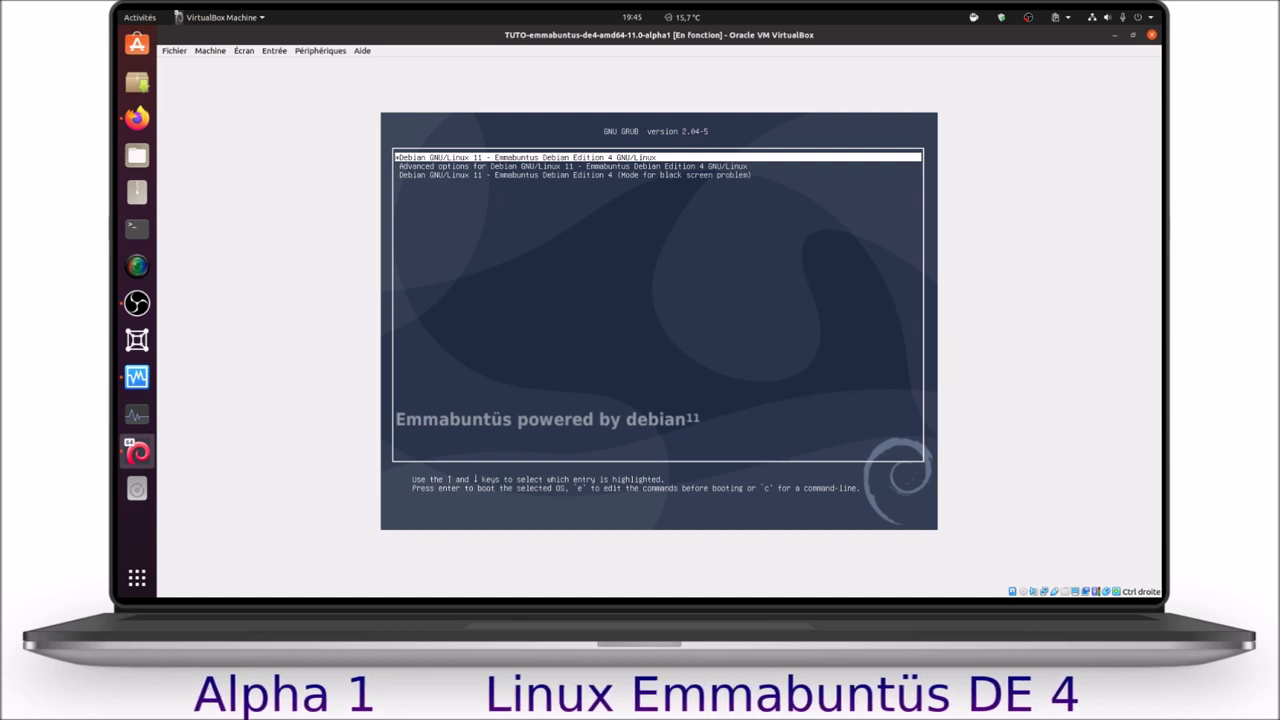
key("Down")
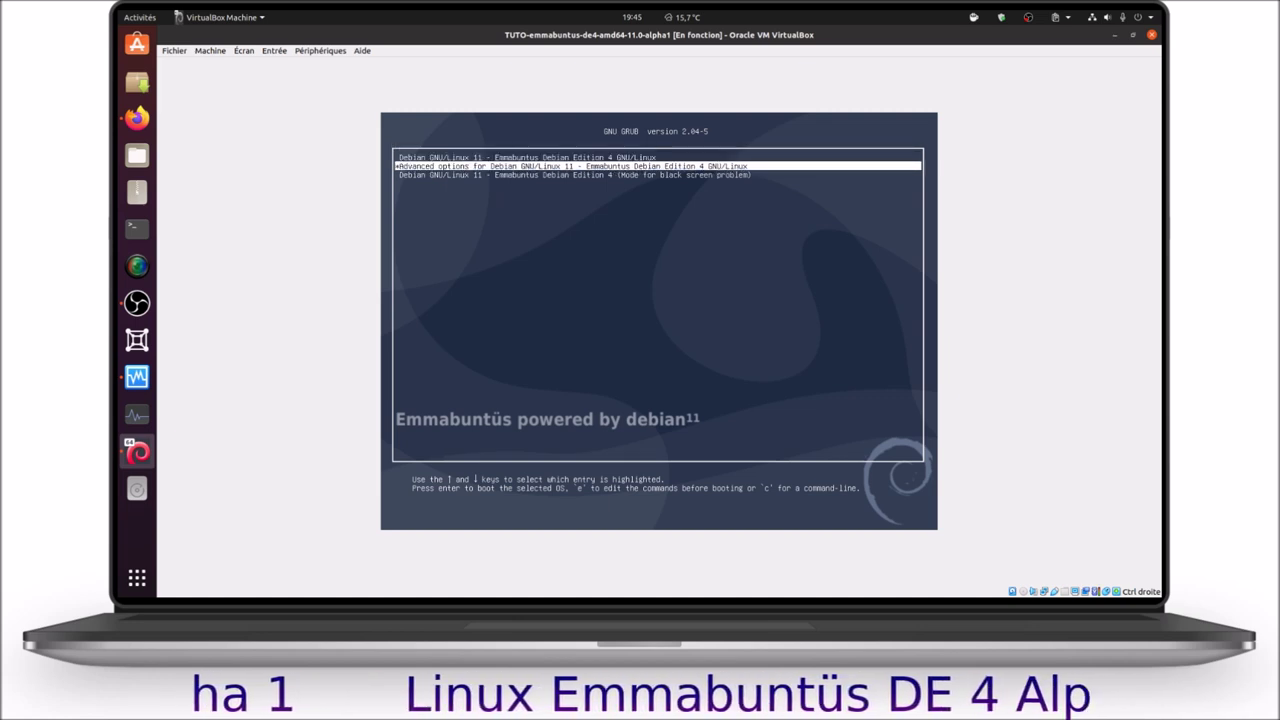
key("Down")
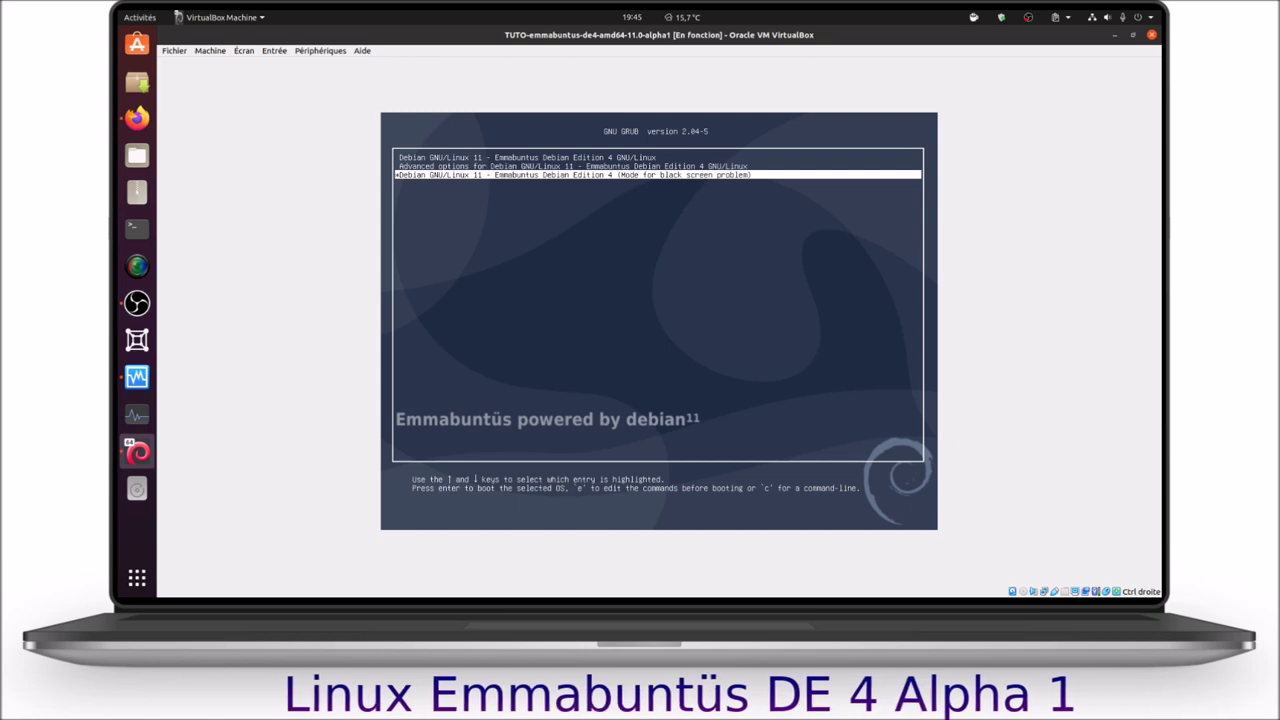
key("Up")
key("Up")
key("Return")
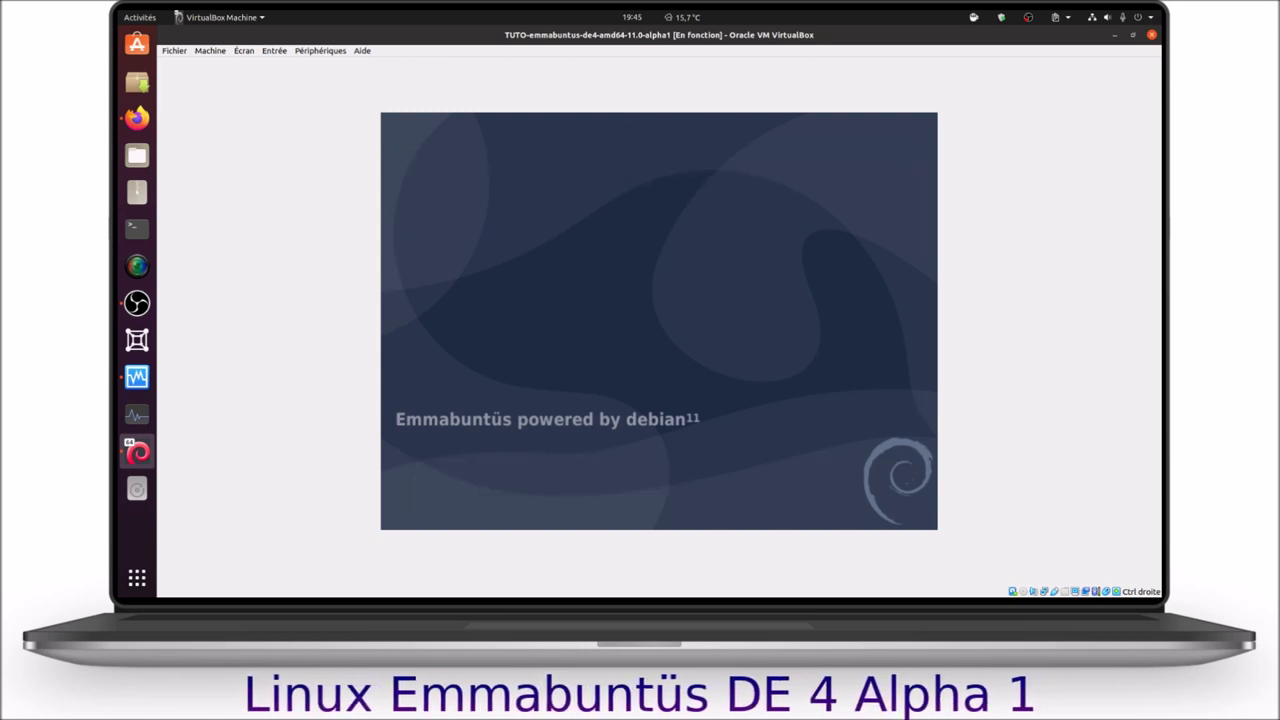
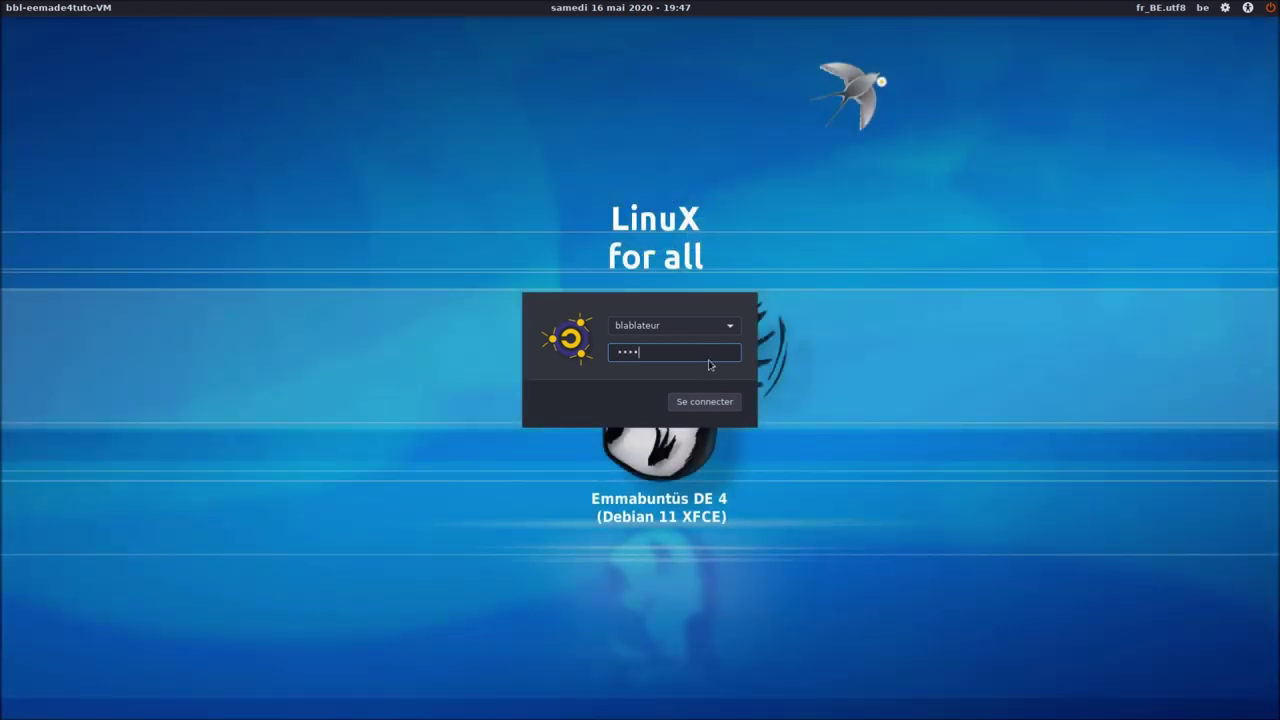
Submit the login password to reach the Configuration du bureau setup dialog
key("Return")
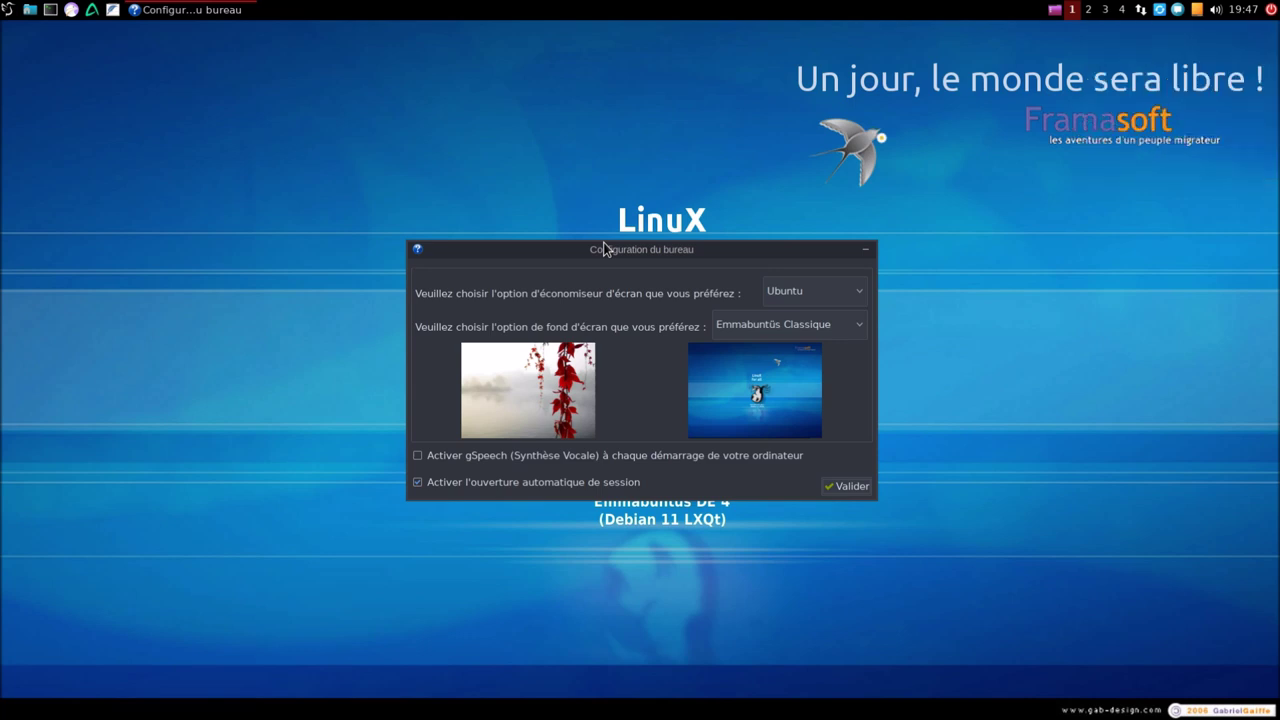
Keep Ubuntu as screensaver, set Emmabuntus-Wallpaper-02 as wallpaper, and validate the desktop configuration
left_click(782, 300)
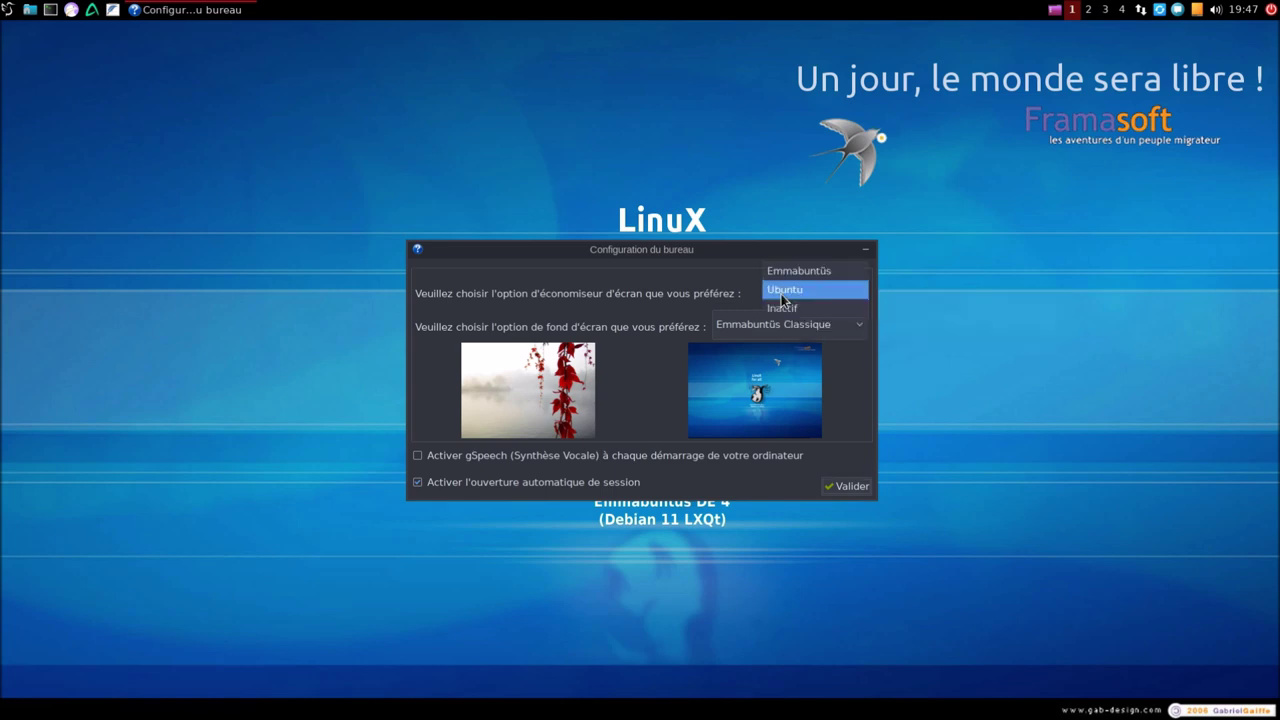
left_click(781, 292)
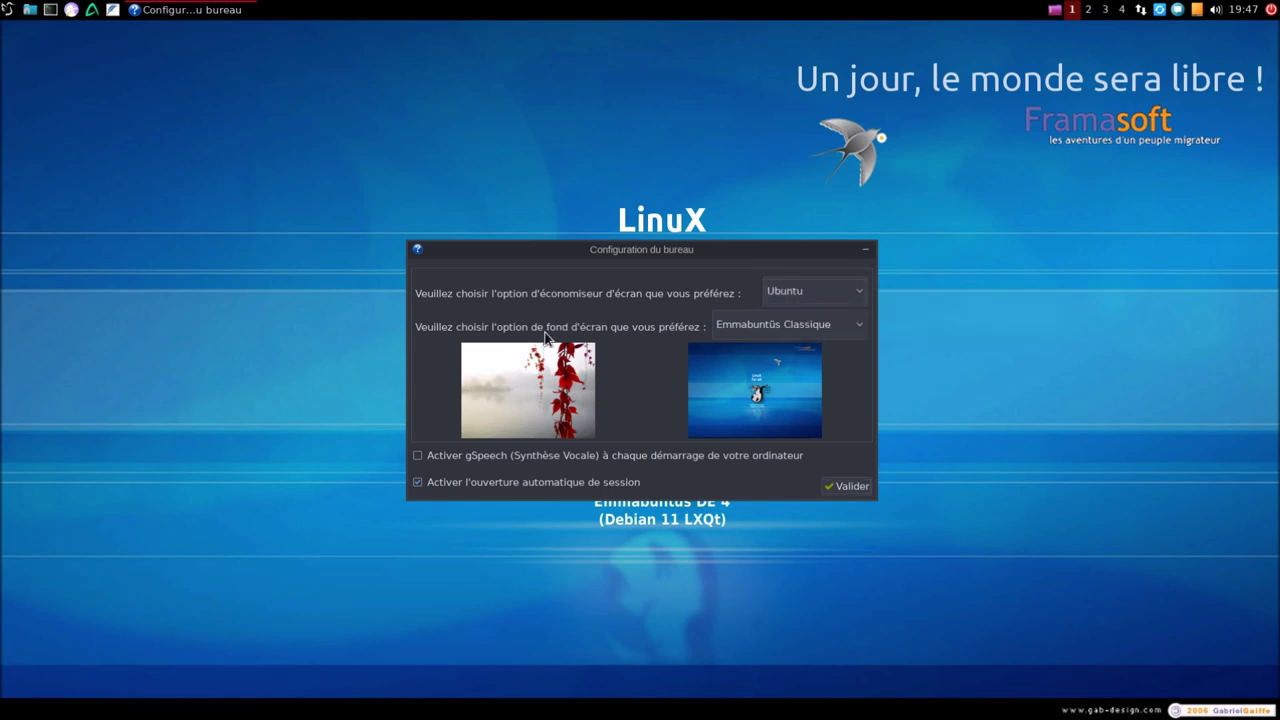
left_click(810, 330)
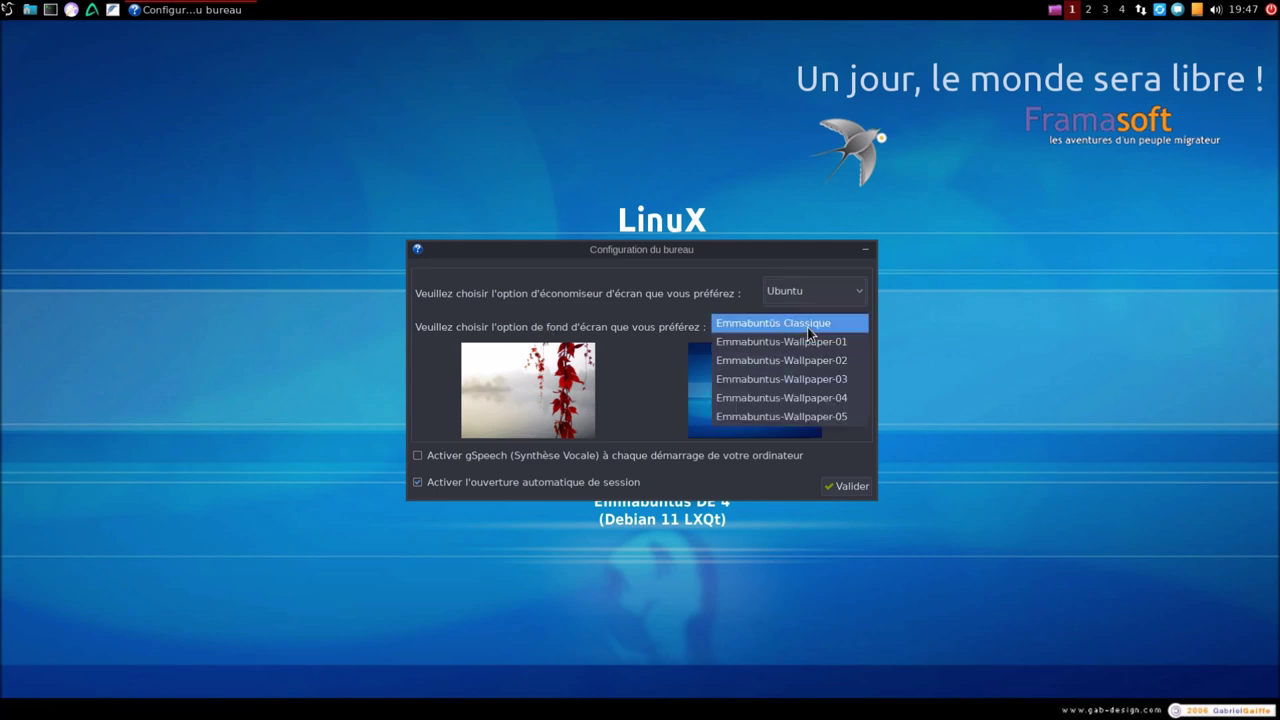
left_click(814, 341)
left_click(814, 326)
left_click(814, 342)
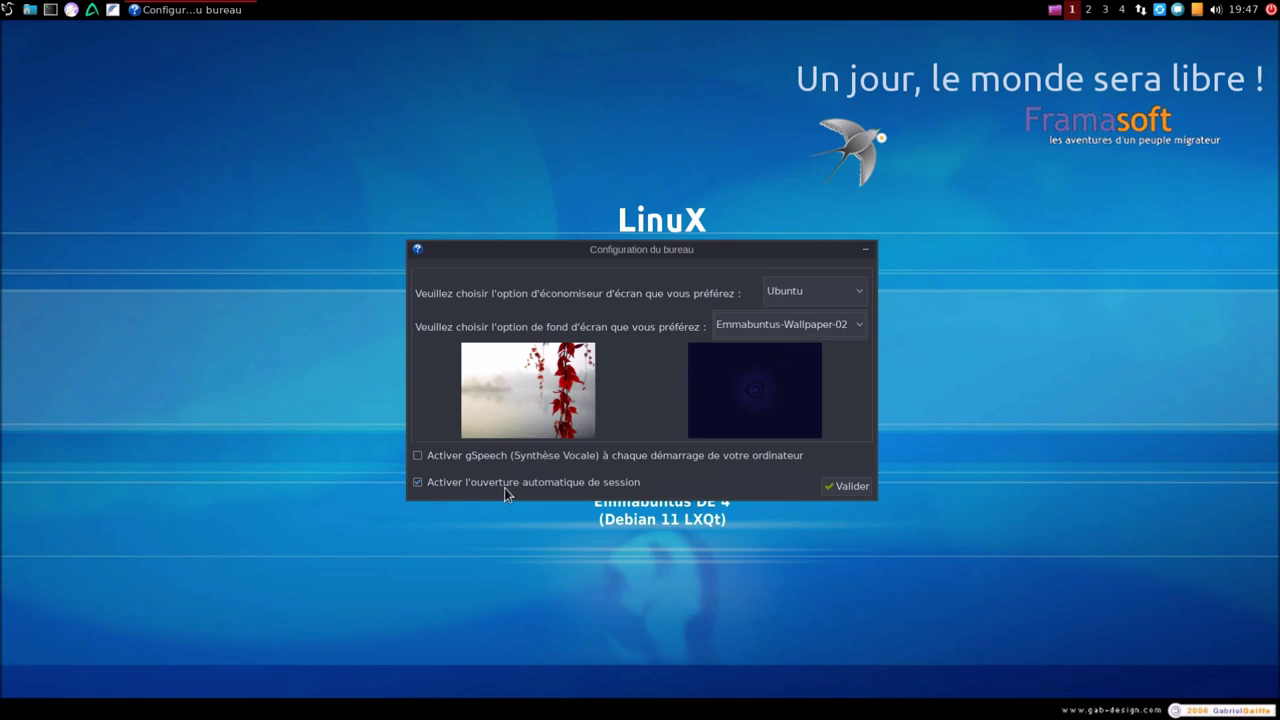
left_click(848, 486)
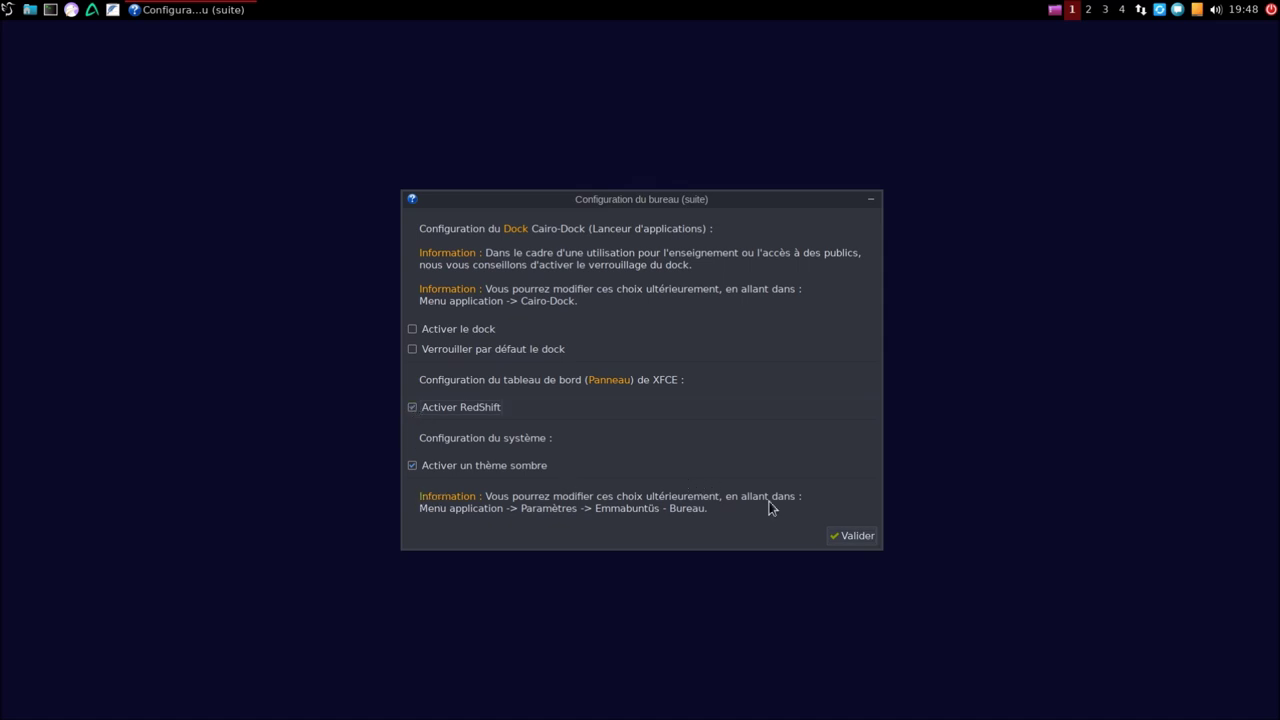
Validate the dock, panel and theme settings in Configuration du bureau (suite)
left_click(866, 538)
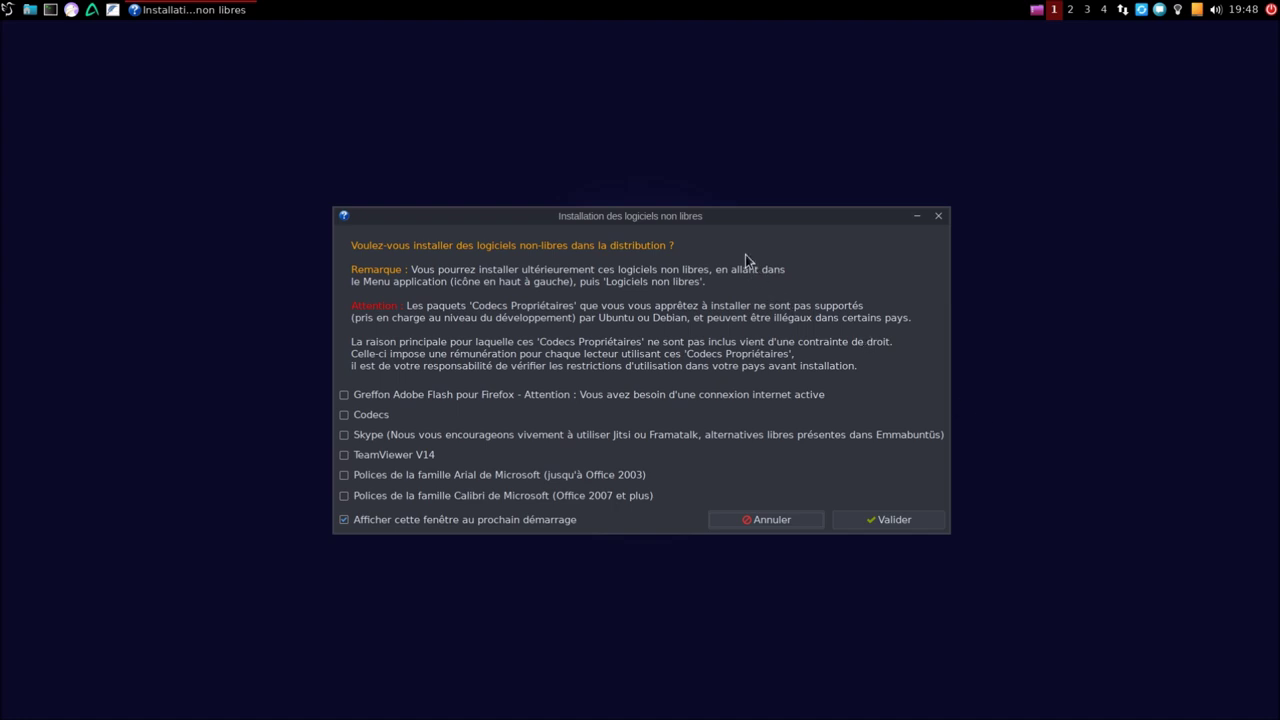
Untick 'Afficher cette fenêtre au prochain démarrage' and validate without installing any non-free software
left_click(396, 514)
left_click(851, 521)
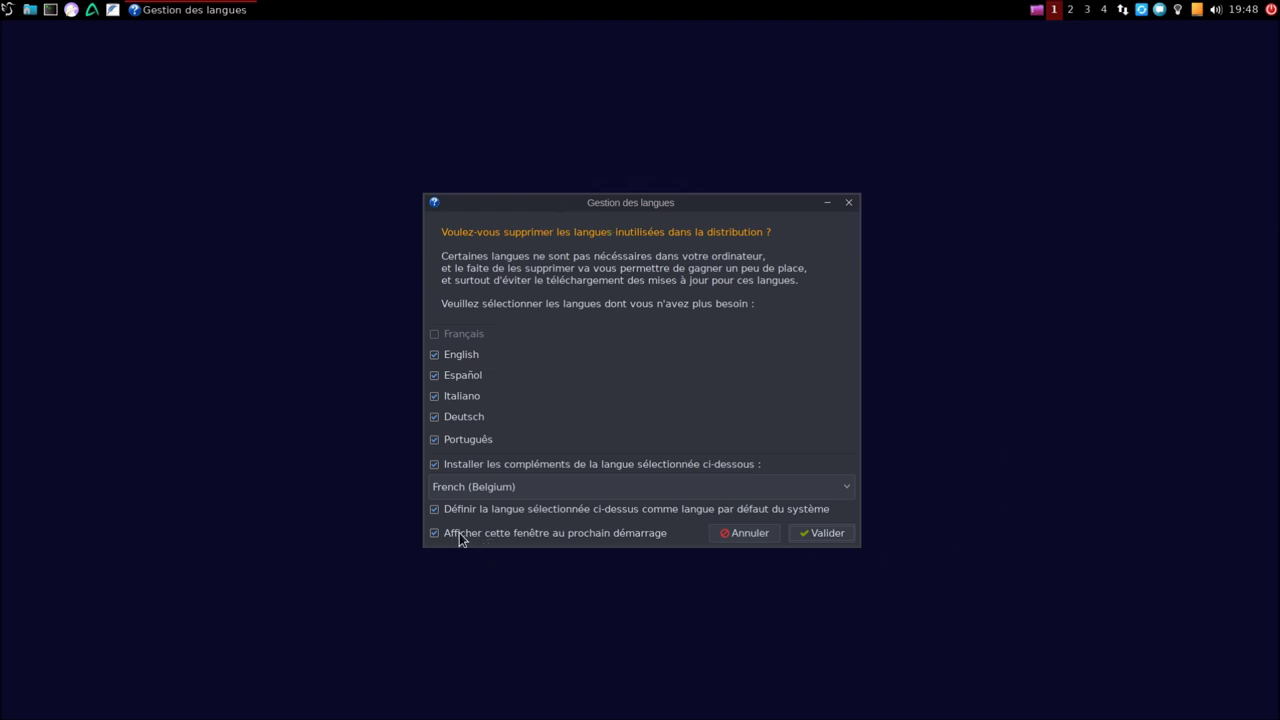
Validate Gestion des langues to remove the English, Spanish, Italian, German and Portuguese packs
left_click(818, 535)
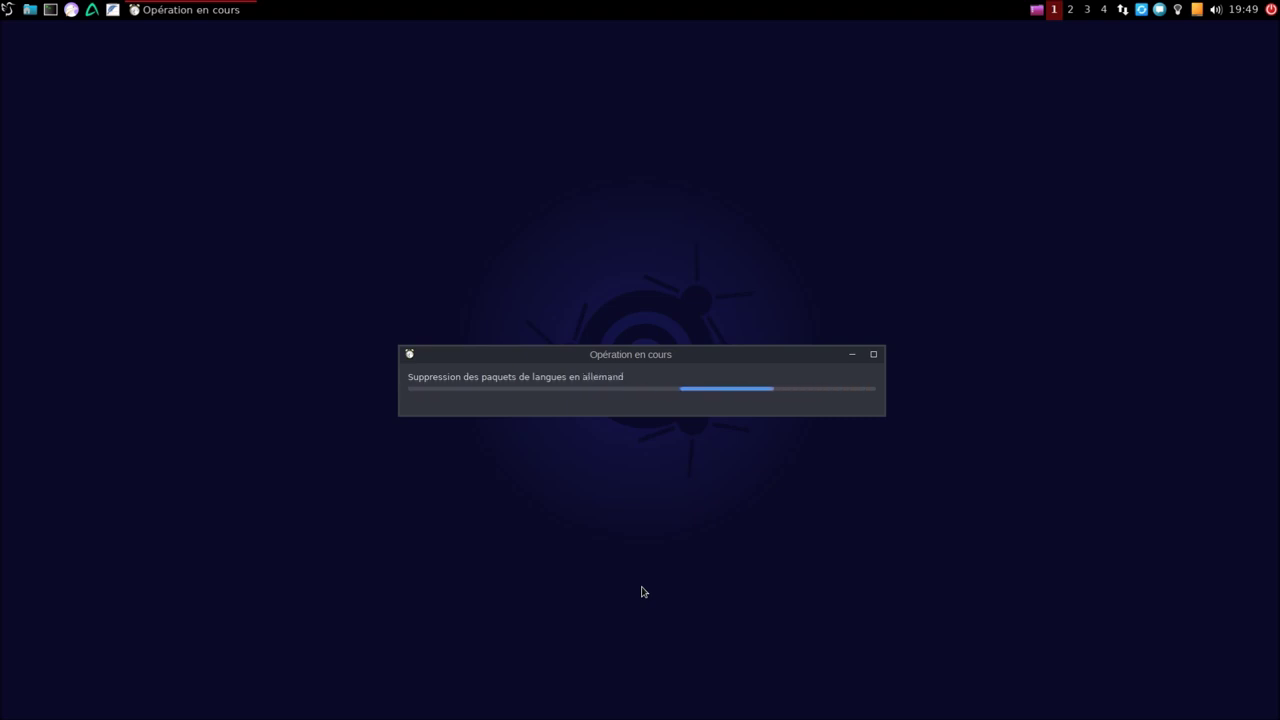
Search 'emm' in the application menu and launch Emmabuntüs - Accueil
left_click(7, 10)
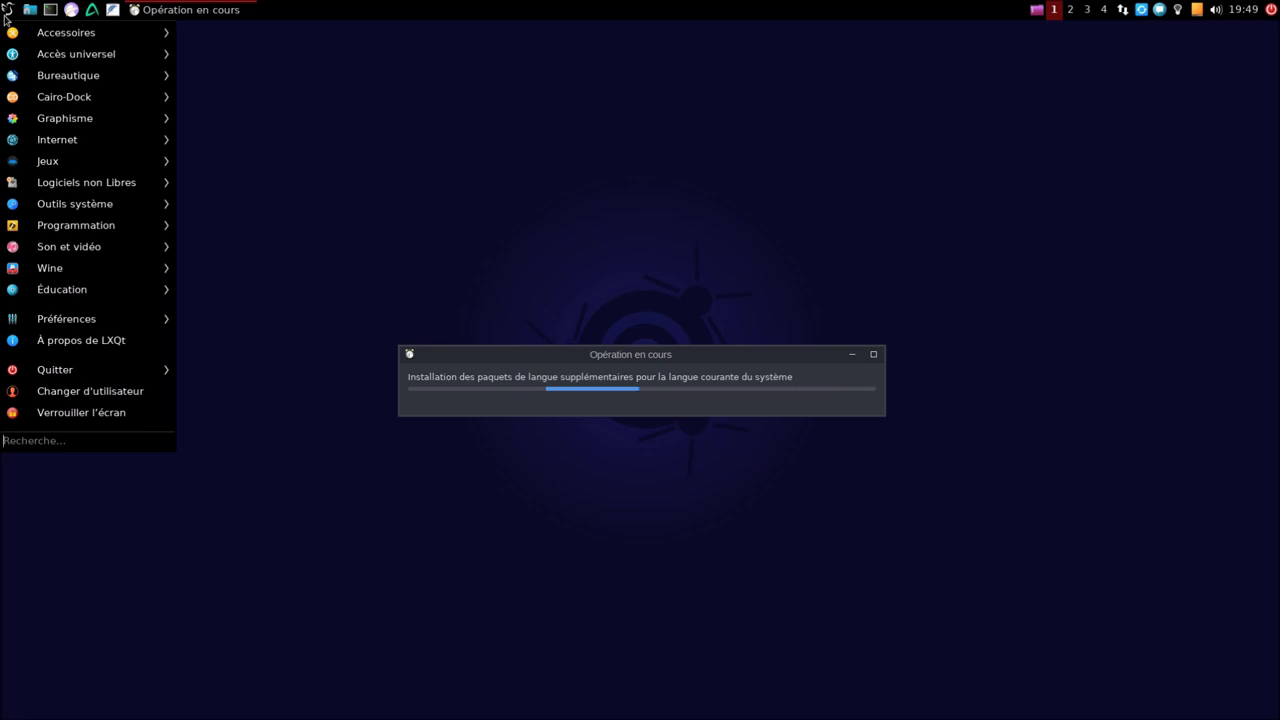
type("e")
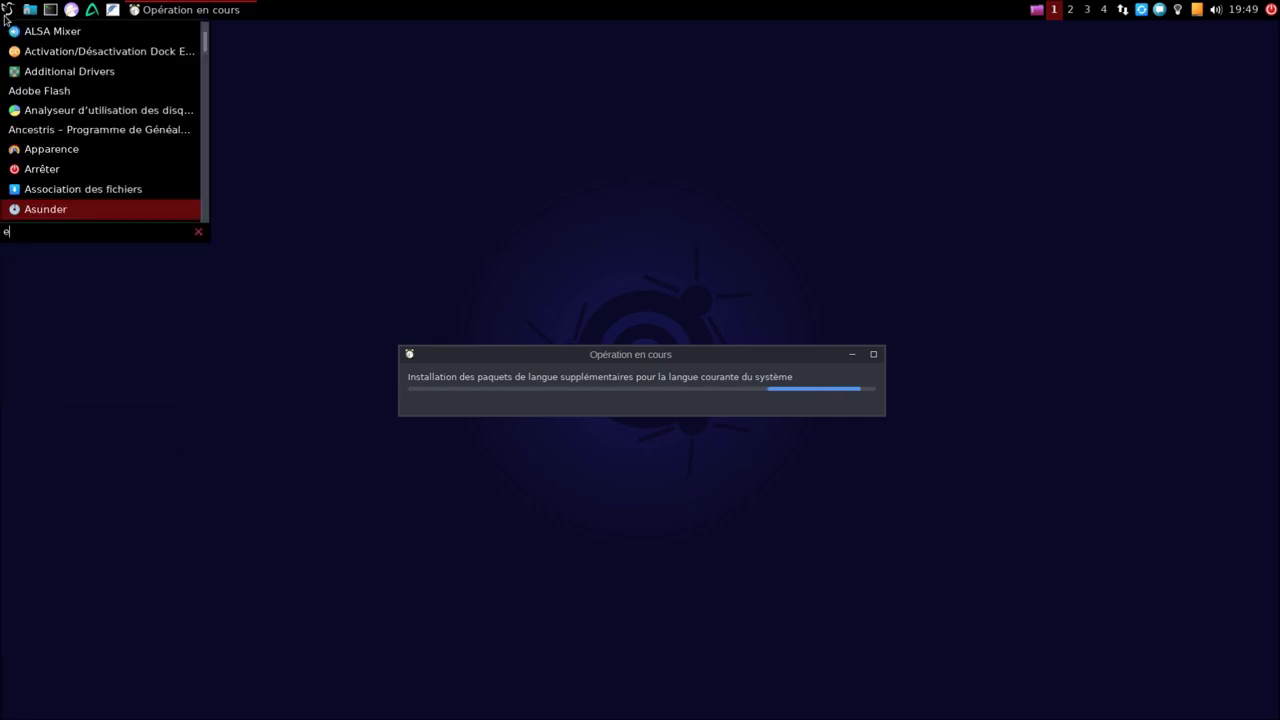
type("mm")
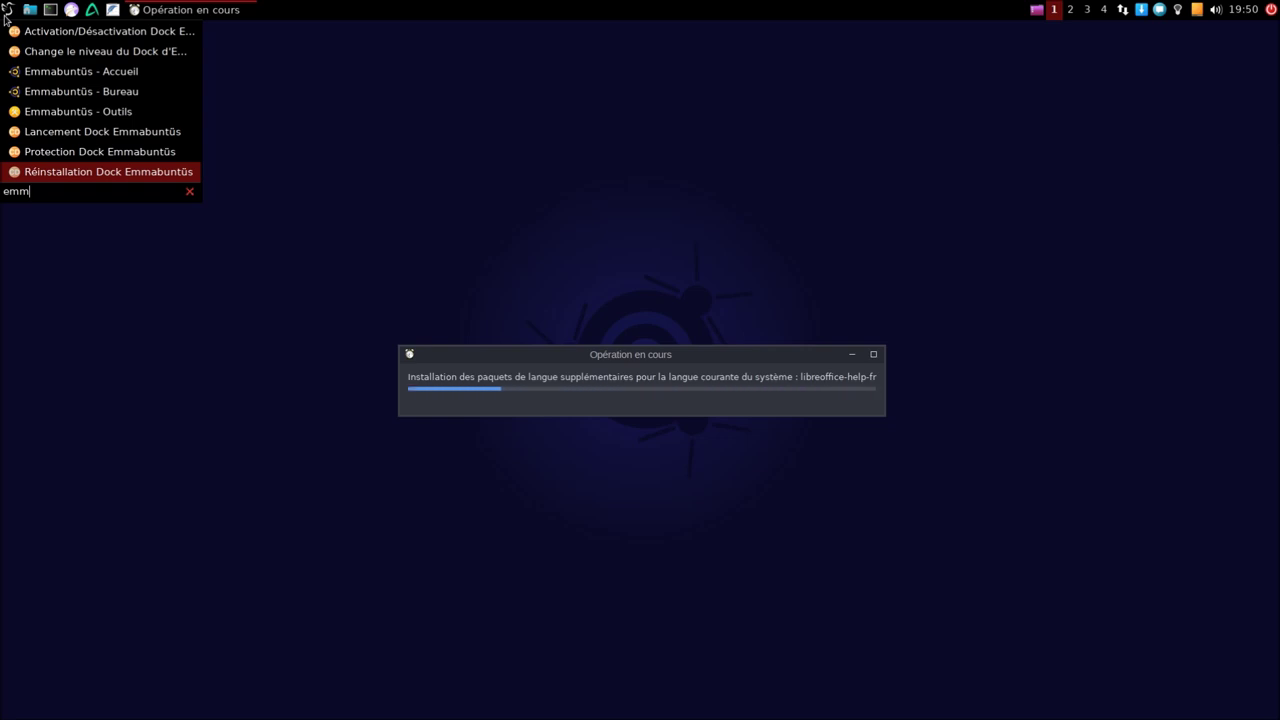
left_click(411, 157)
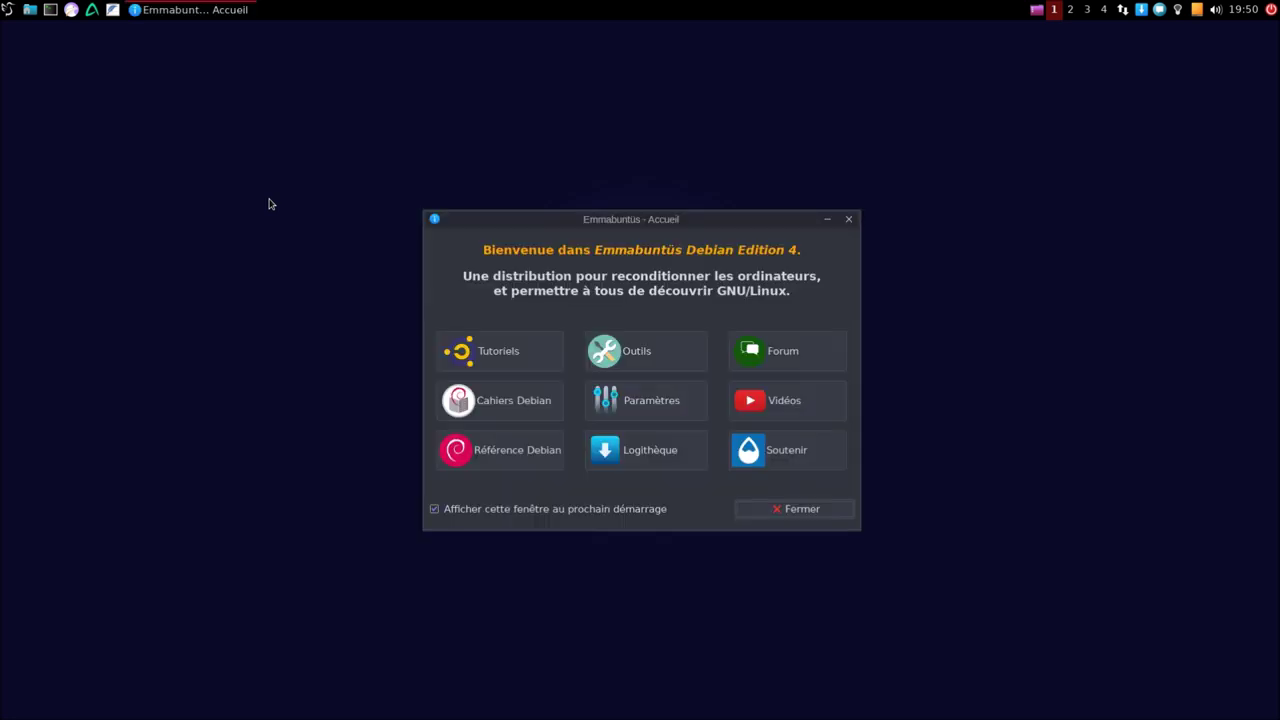
Untick 'Afficher cette fenêtre au prochain démarrage' in Accueil and open the Vidéos on PeerTube
left_click_drag(551, 219, 549, 216)
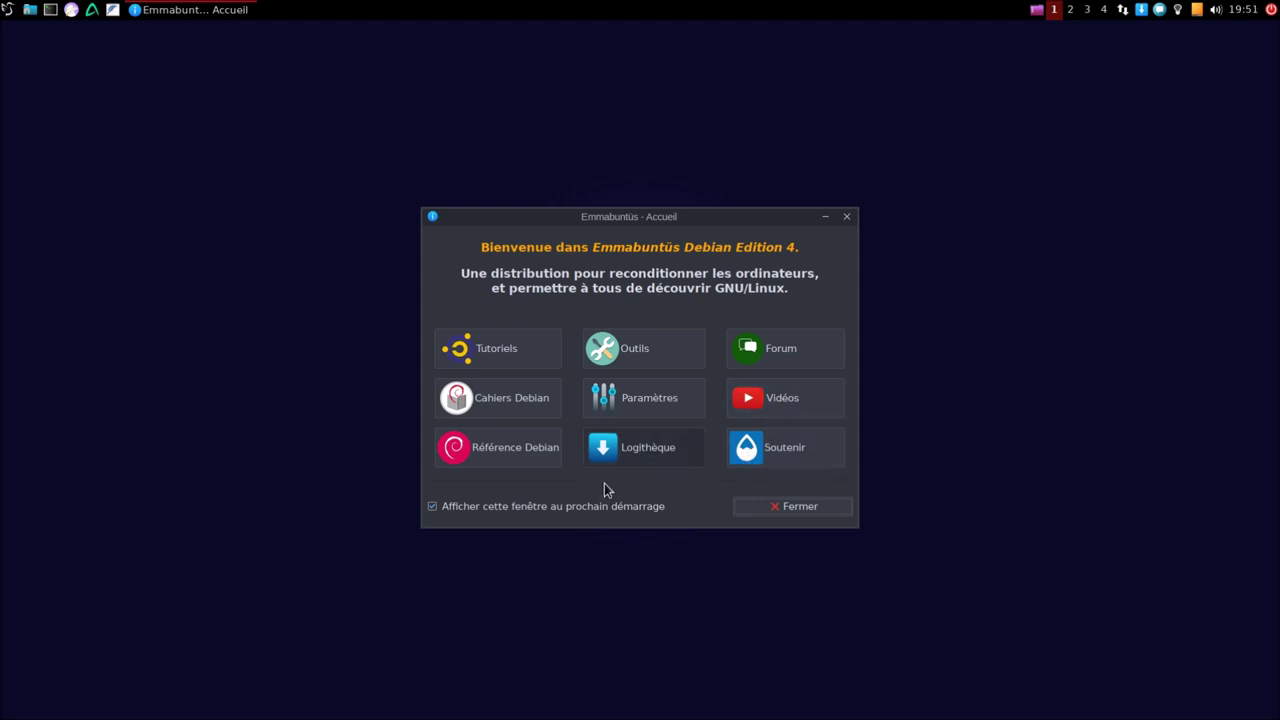
left_click(627, 506)
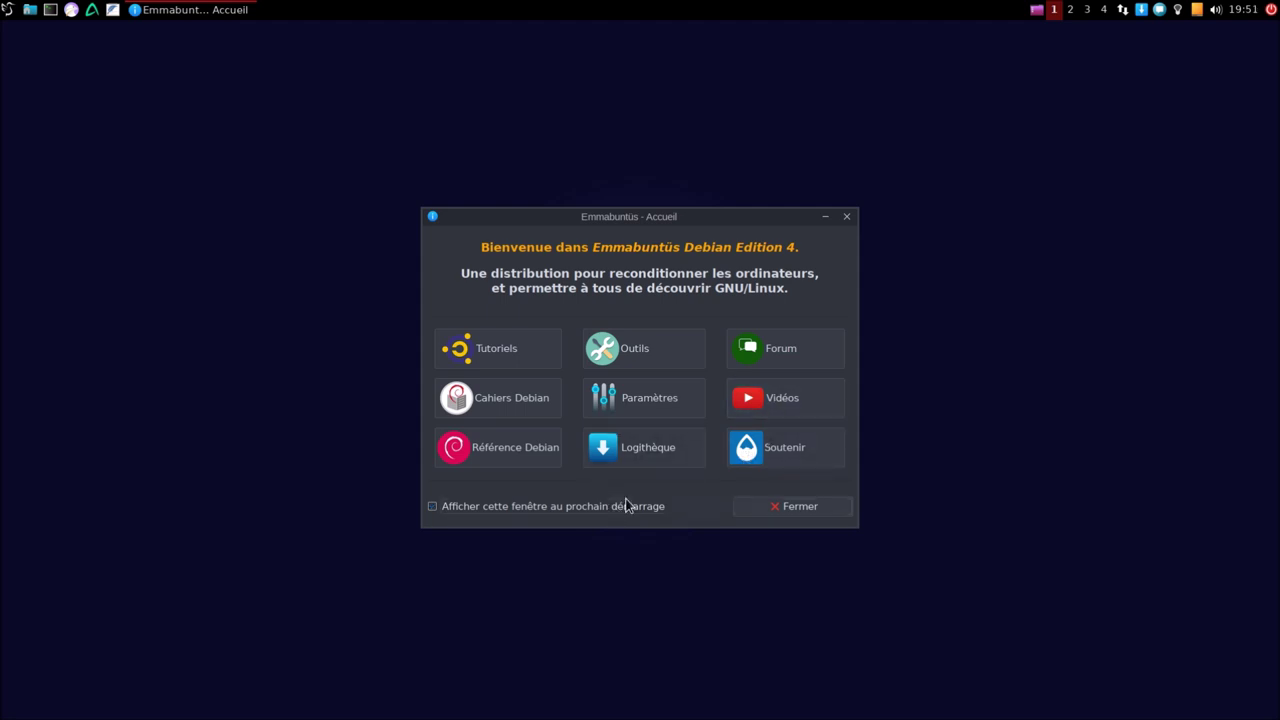
left_click(767, 400)
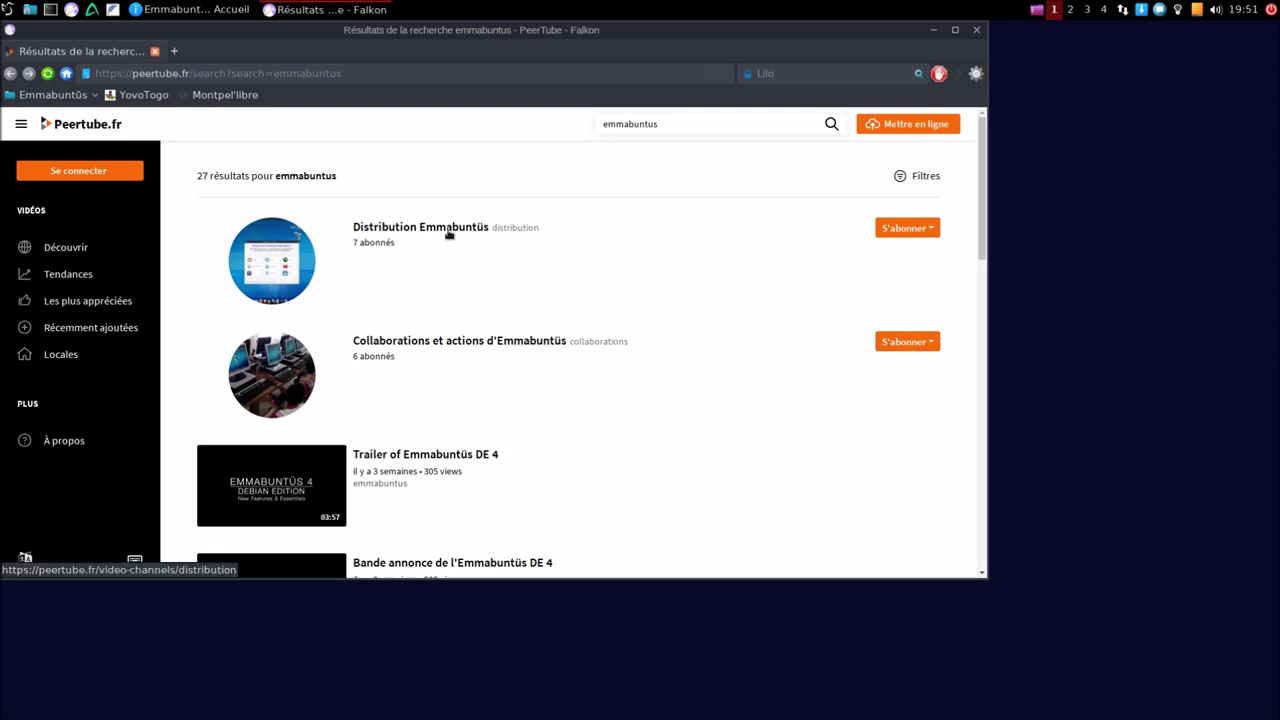
Open the Distribution Emmabuntüs PeerTube channel from the 'emmabuntus' results in a new tab
scroll(451, 262, "down", 4)
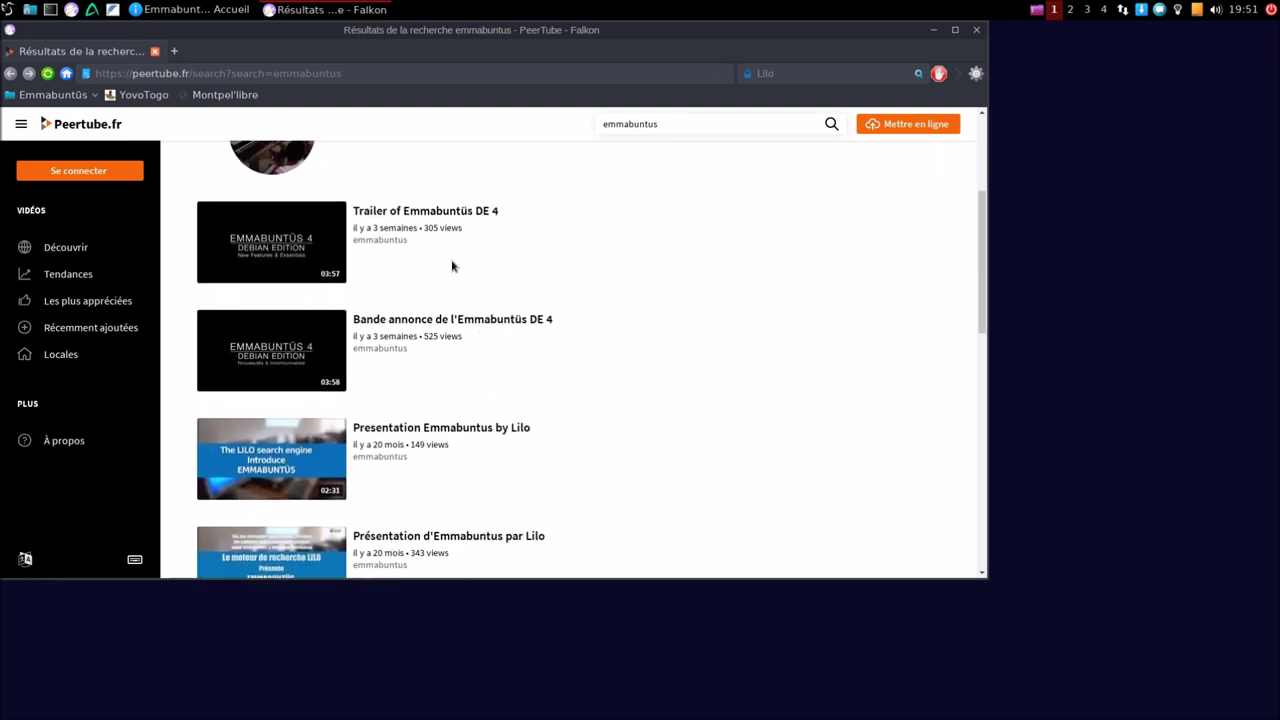
scroll(451, 264, "down", 3)
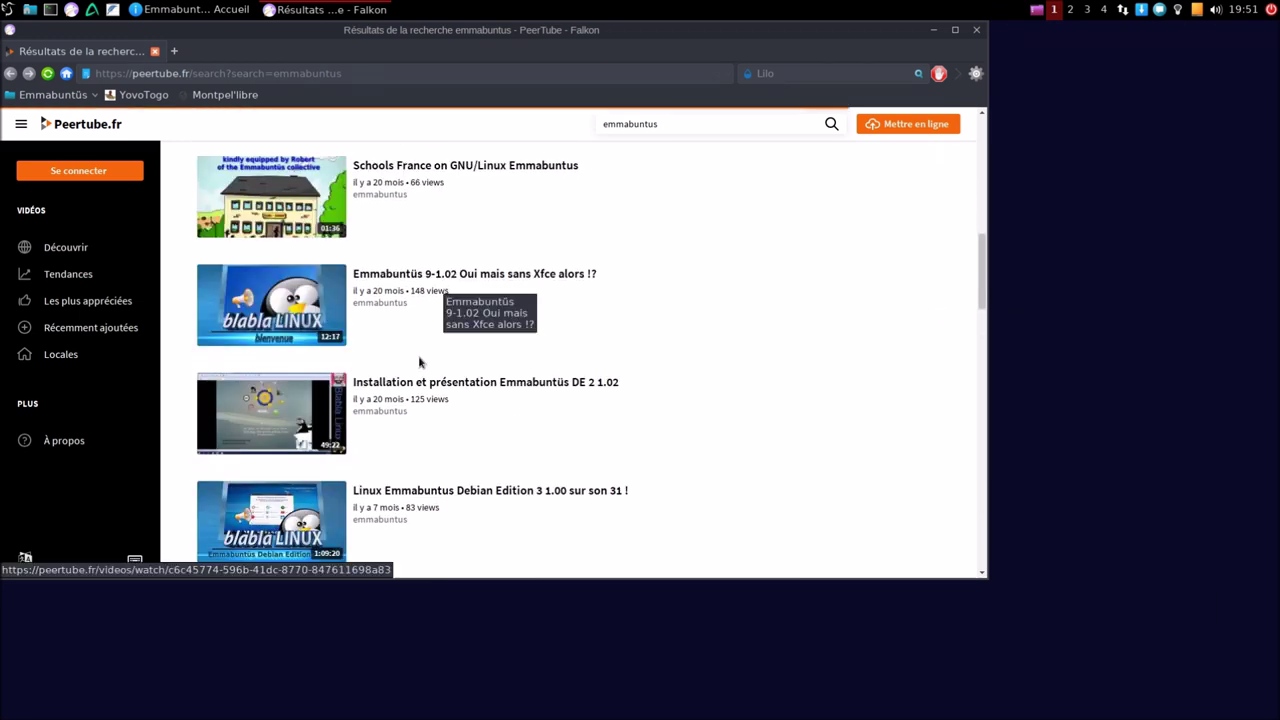
scroll(483, 384, "up", 5)
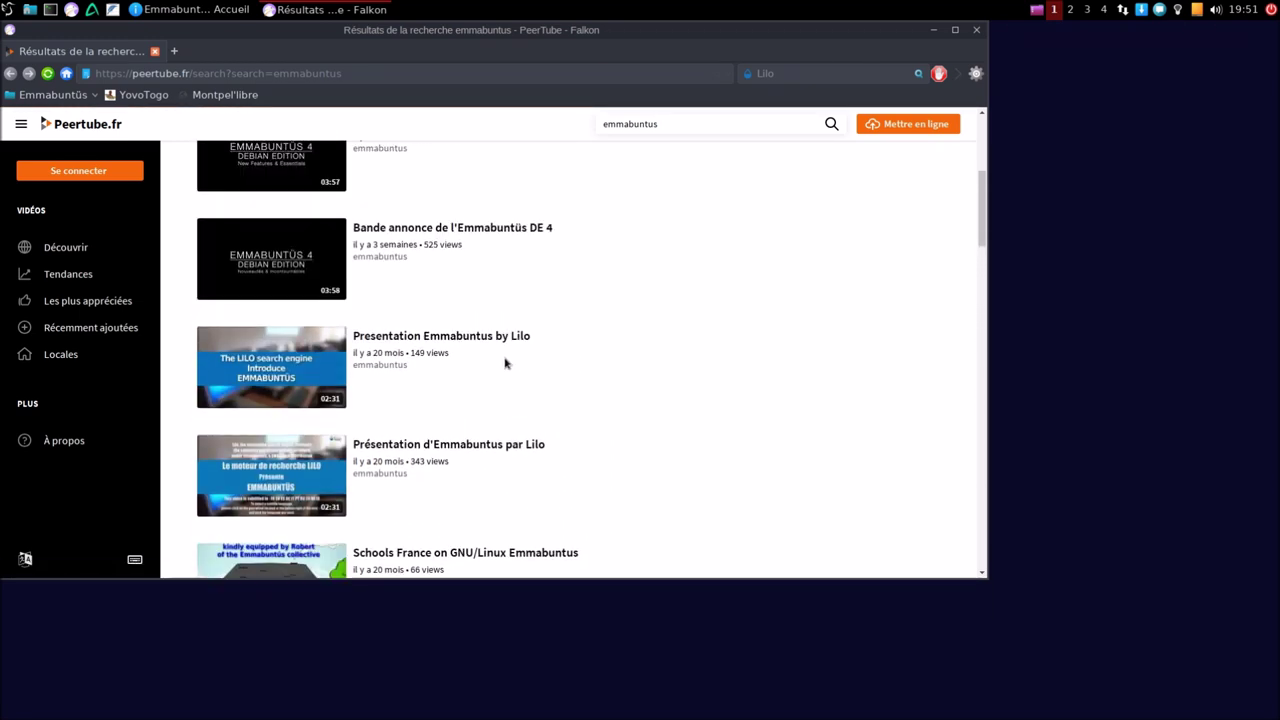
scroll(503, 360, "up", 3)
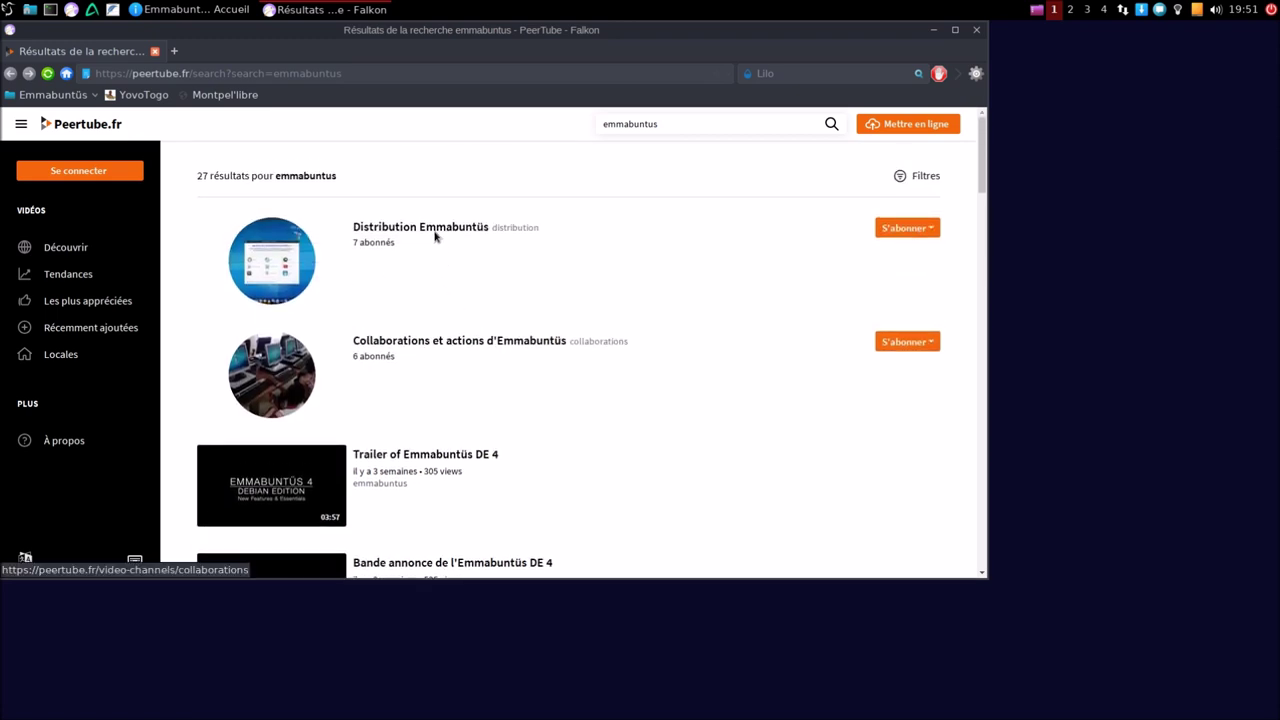
right_click(436, 228)
left_click(455, 233)
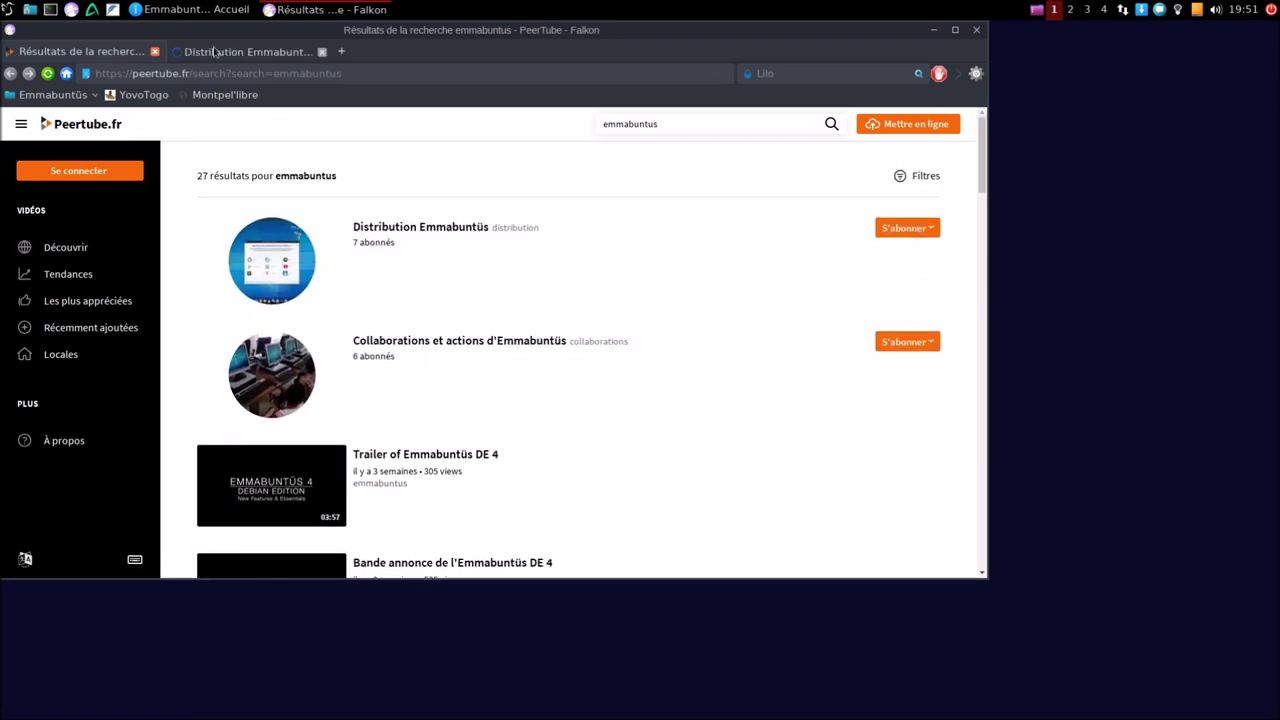
left_click(217, 53)
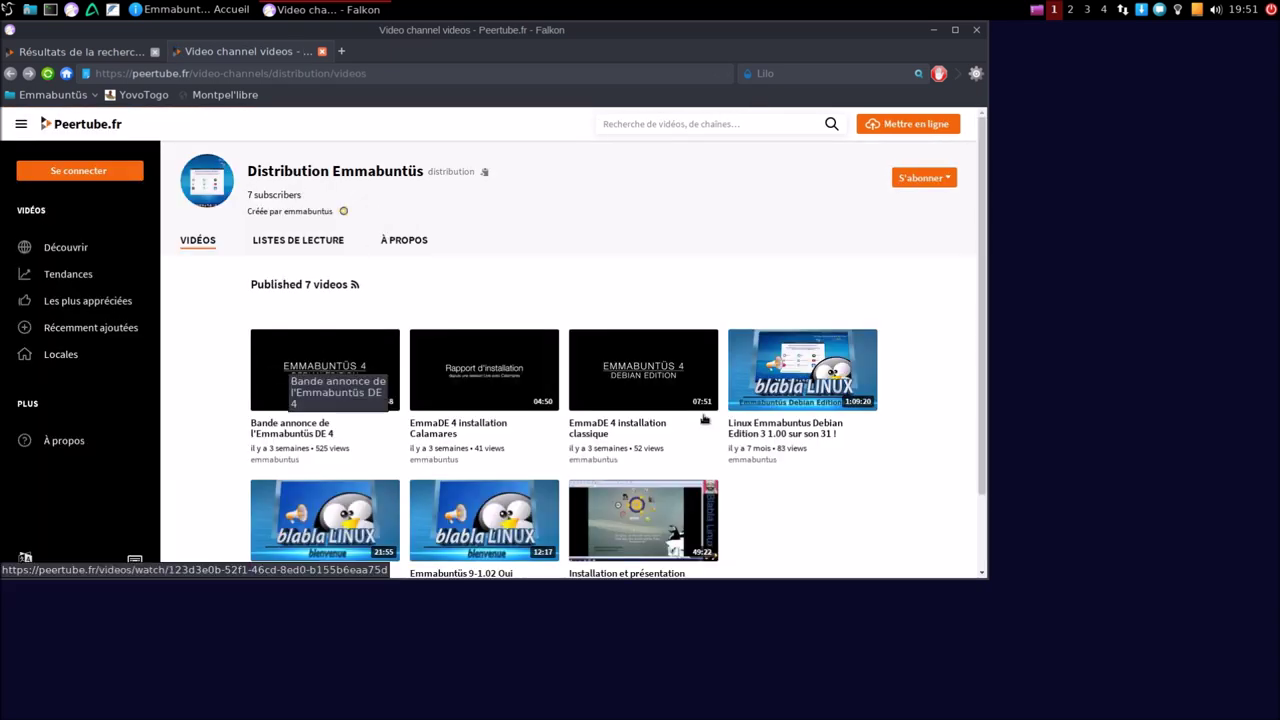
Look over the channel's 7 videos, then close Falkon and the Accueil welcome window
scroll(795, 402, "down", 2)
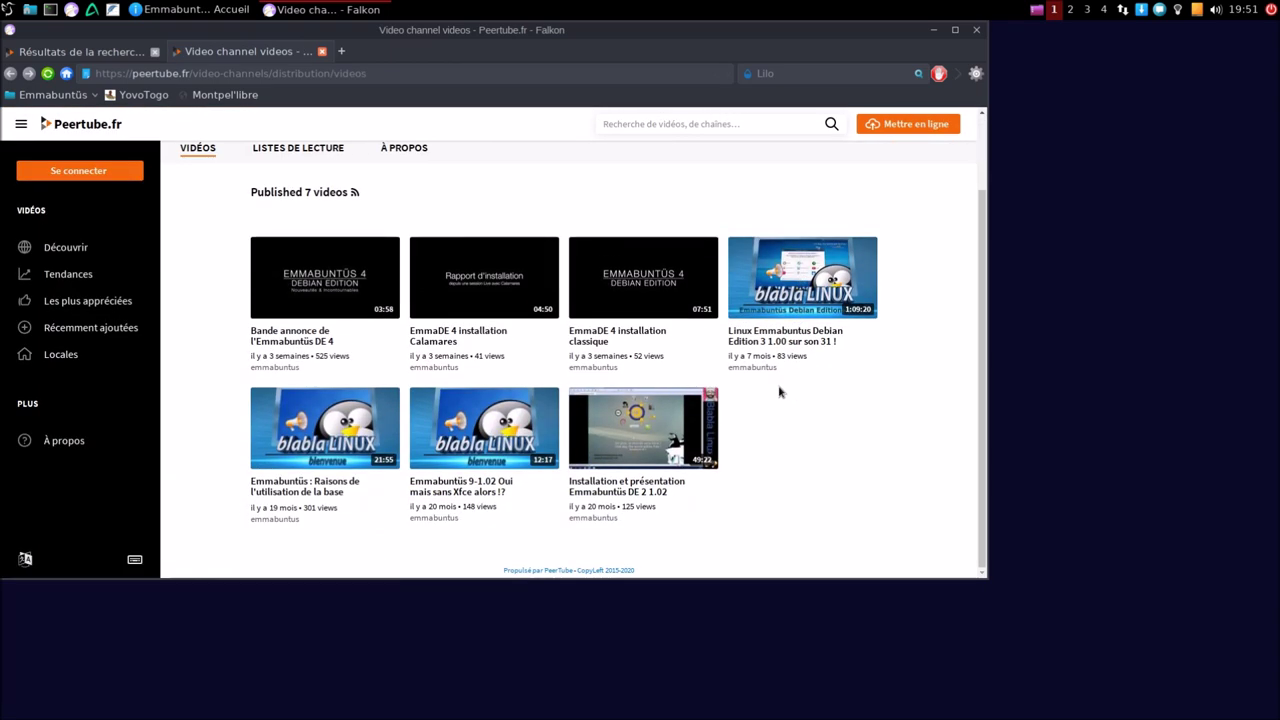
left_click(980, 33)
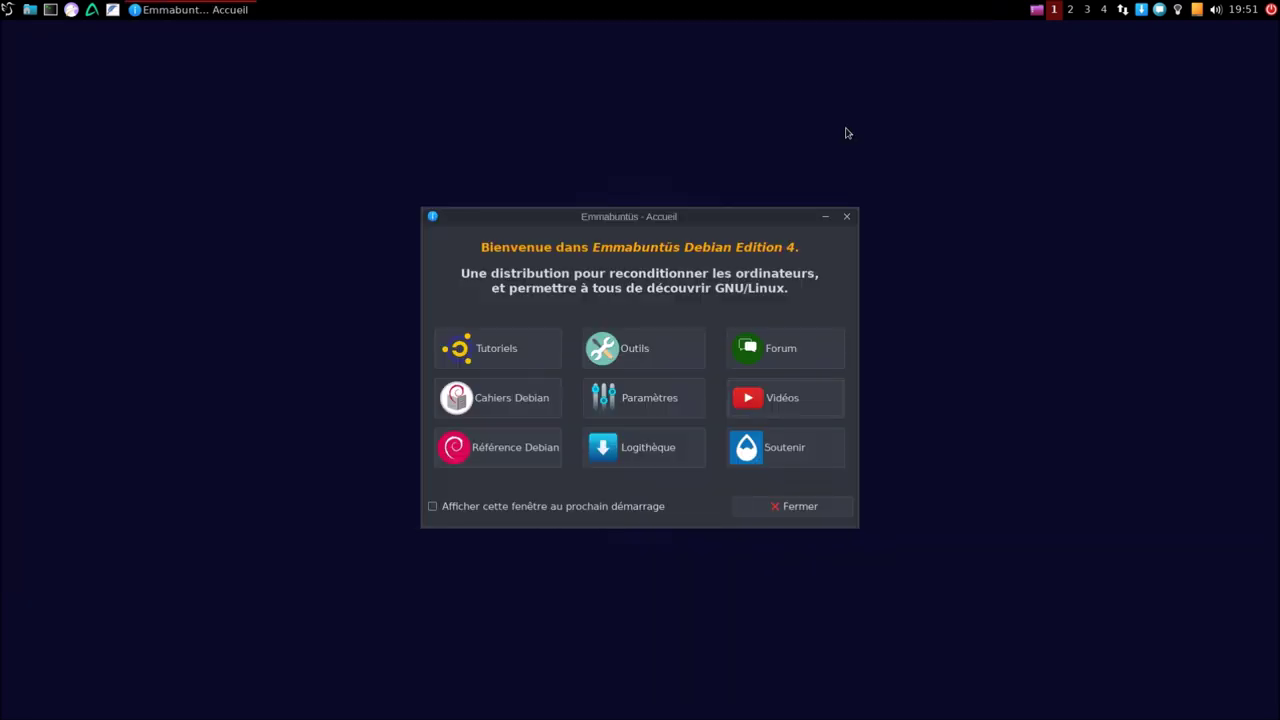
left_click(799, 507)
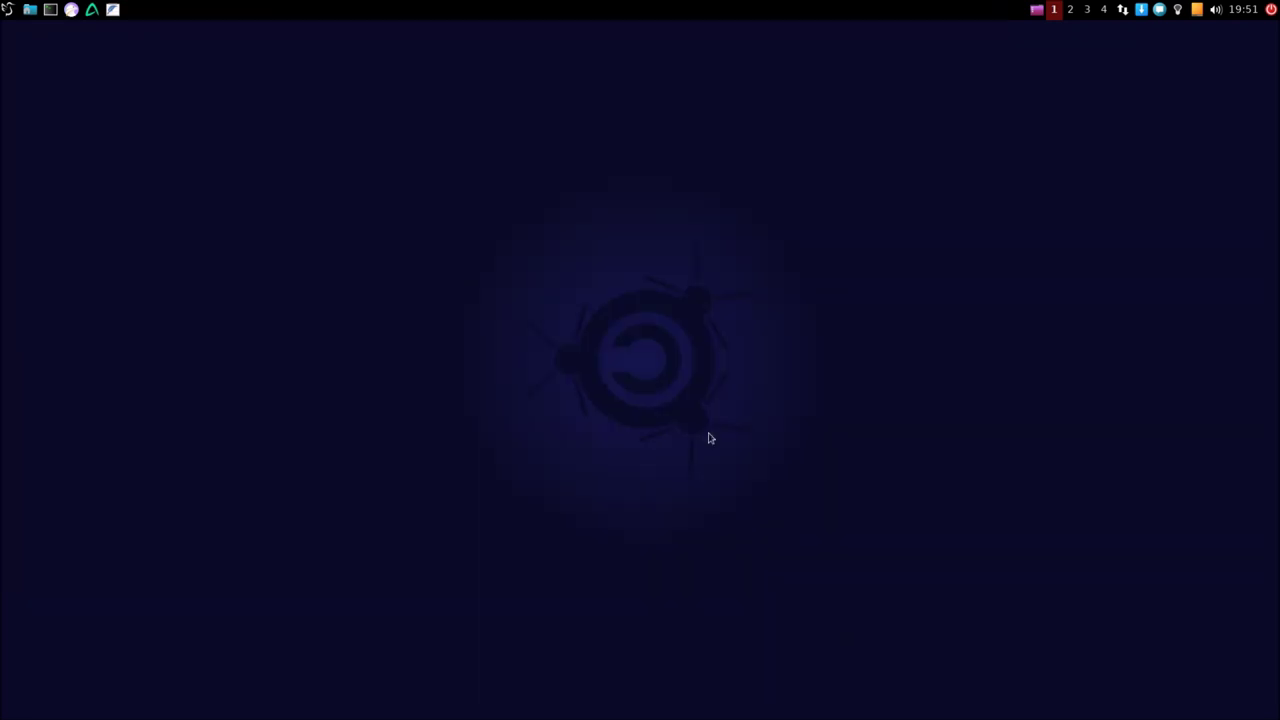
Enable the Cairo-Dock by default via Activation/Désactivation Dock, authorizing with the password
left_click(6, 10)
type("emm")
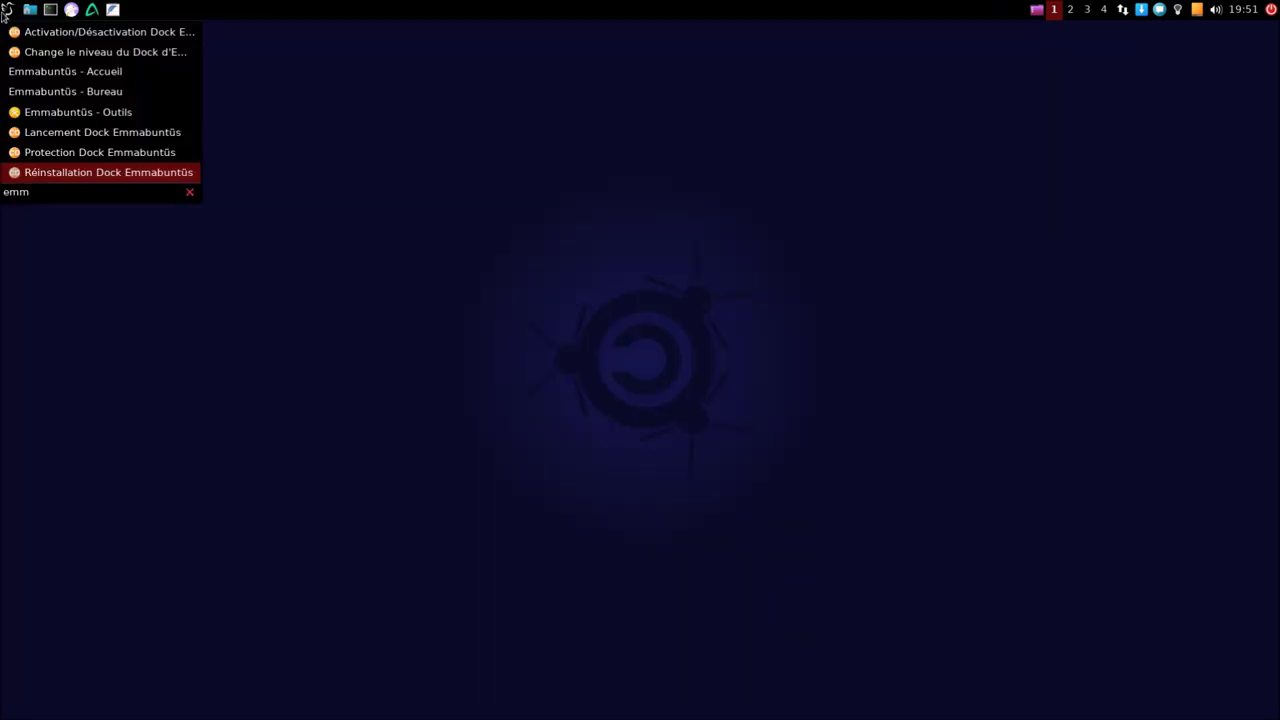
left_click(67, 40)
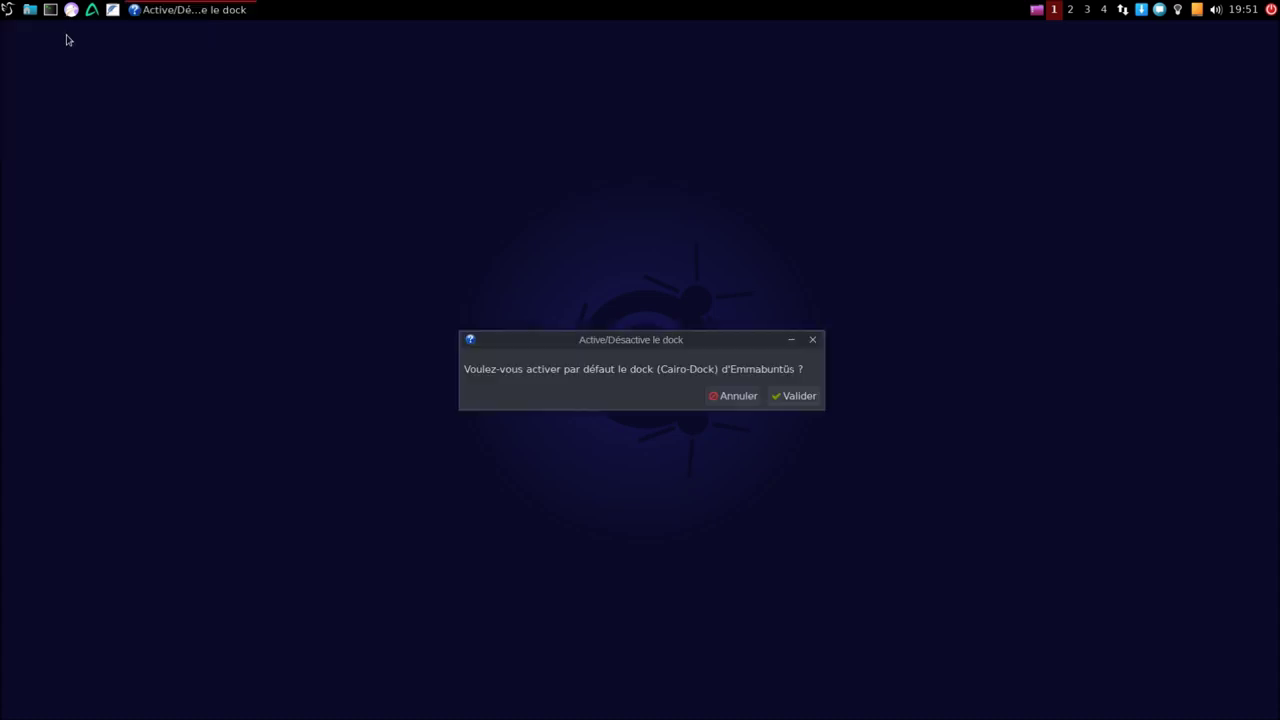
left_click(782, 393)
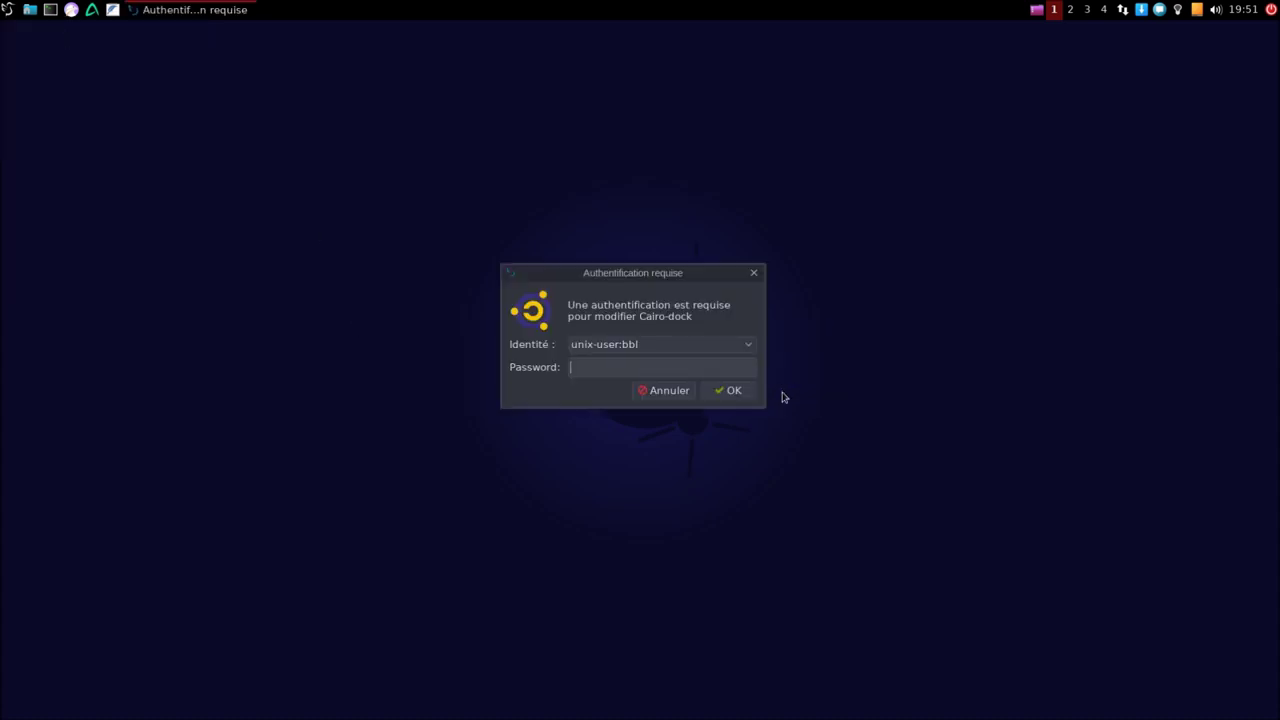
type("•••••••")
key("Return")
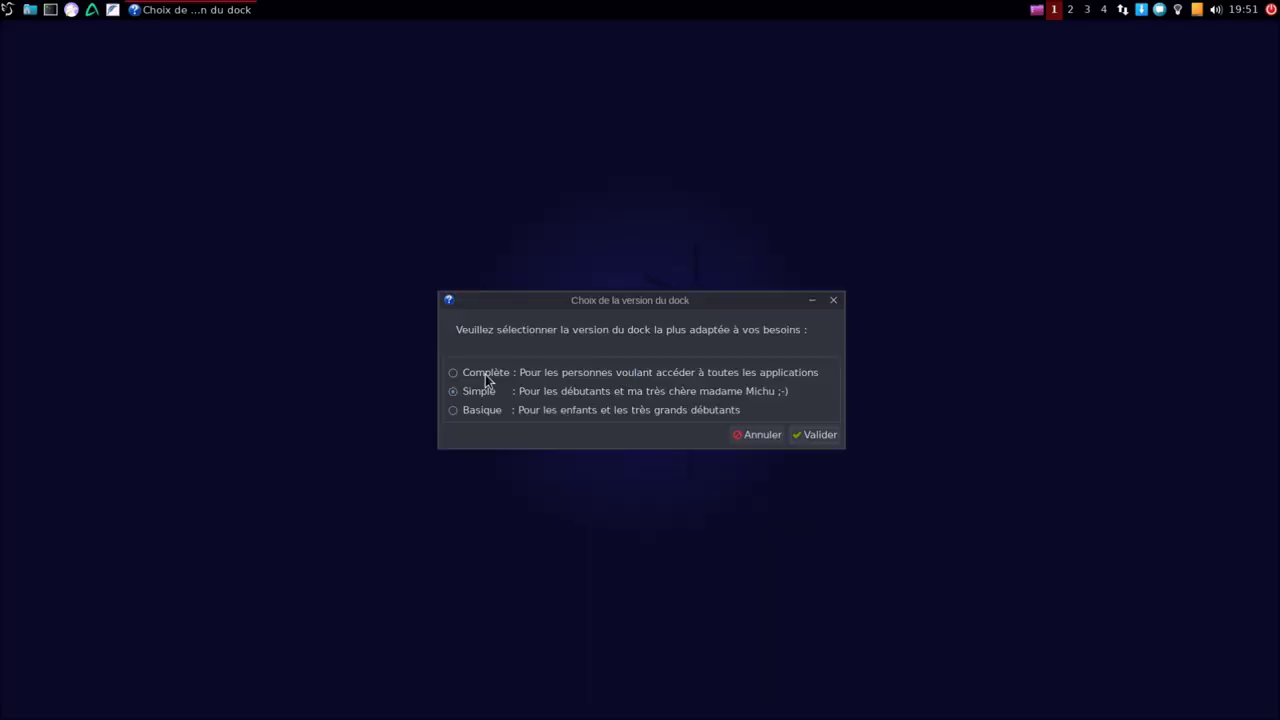
Choose and validate the Basique dock version, then look at its application groups
left_click(474, 410)
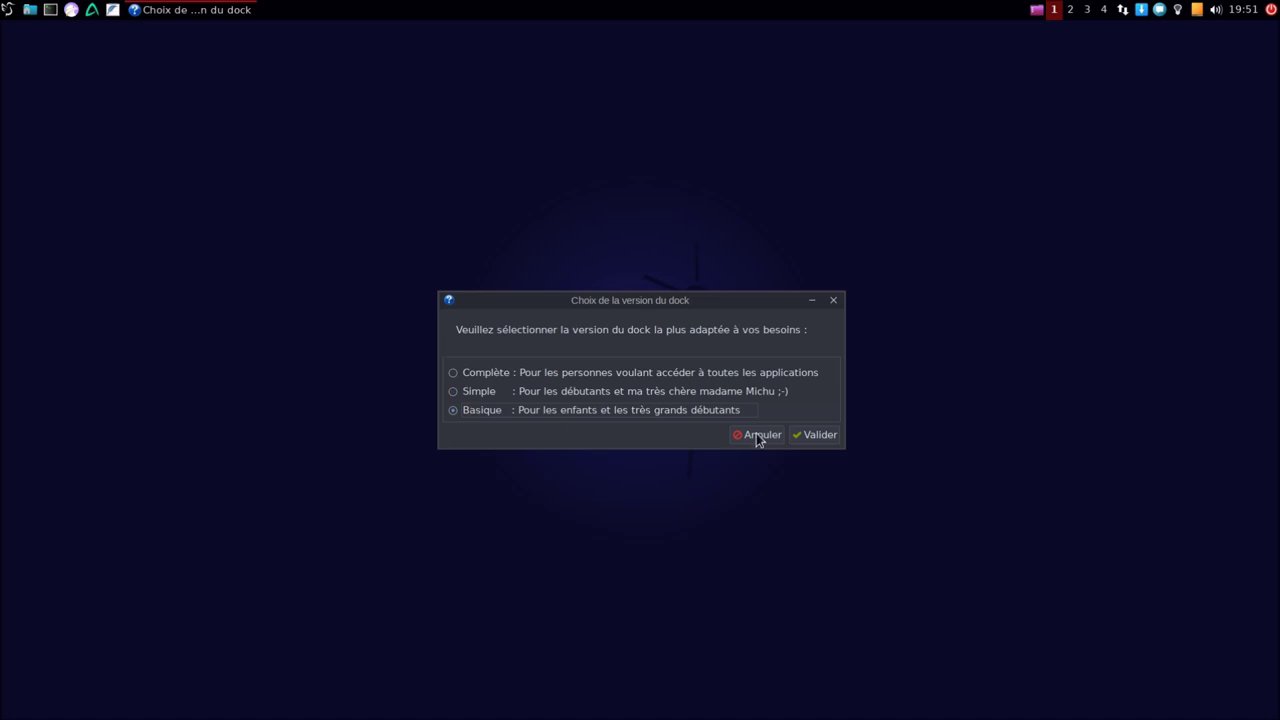
left_click(815, 437)
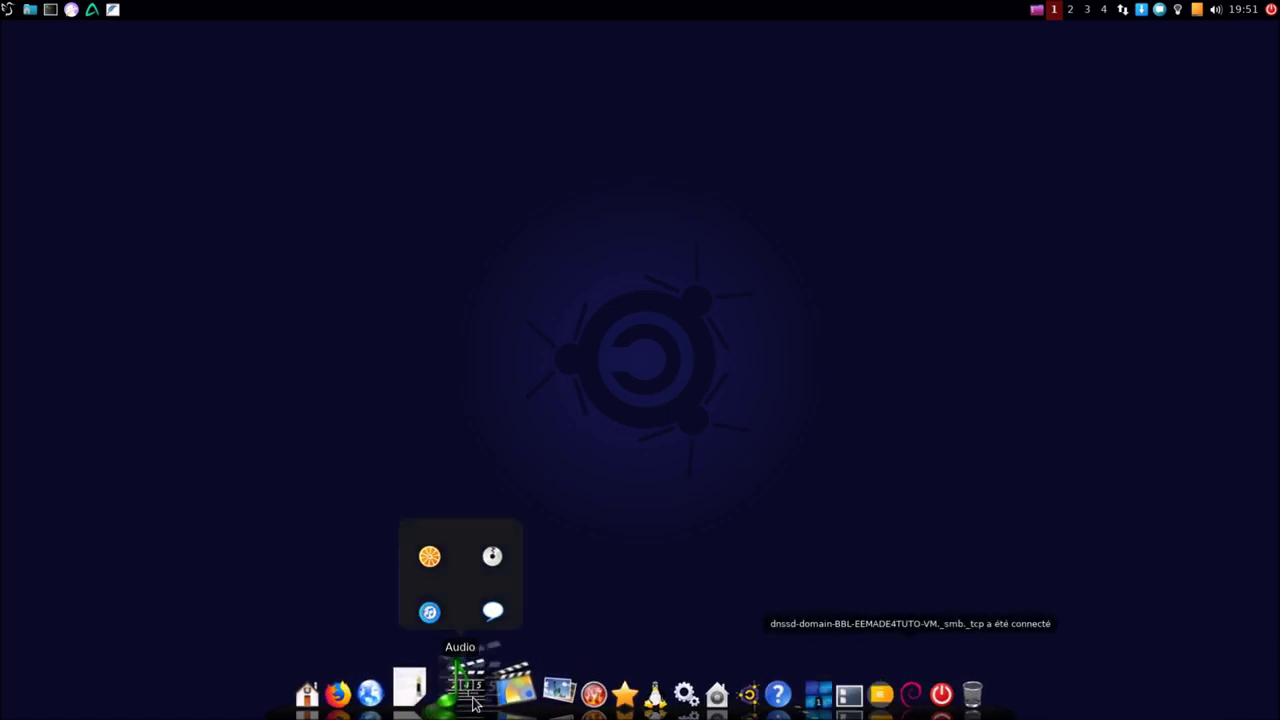
mouse_move(503, 707)
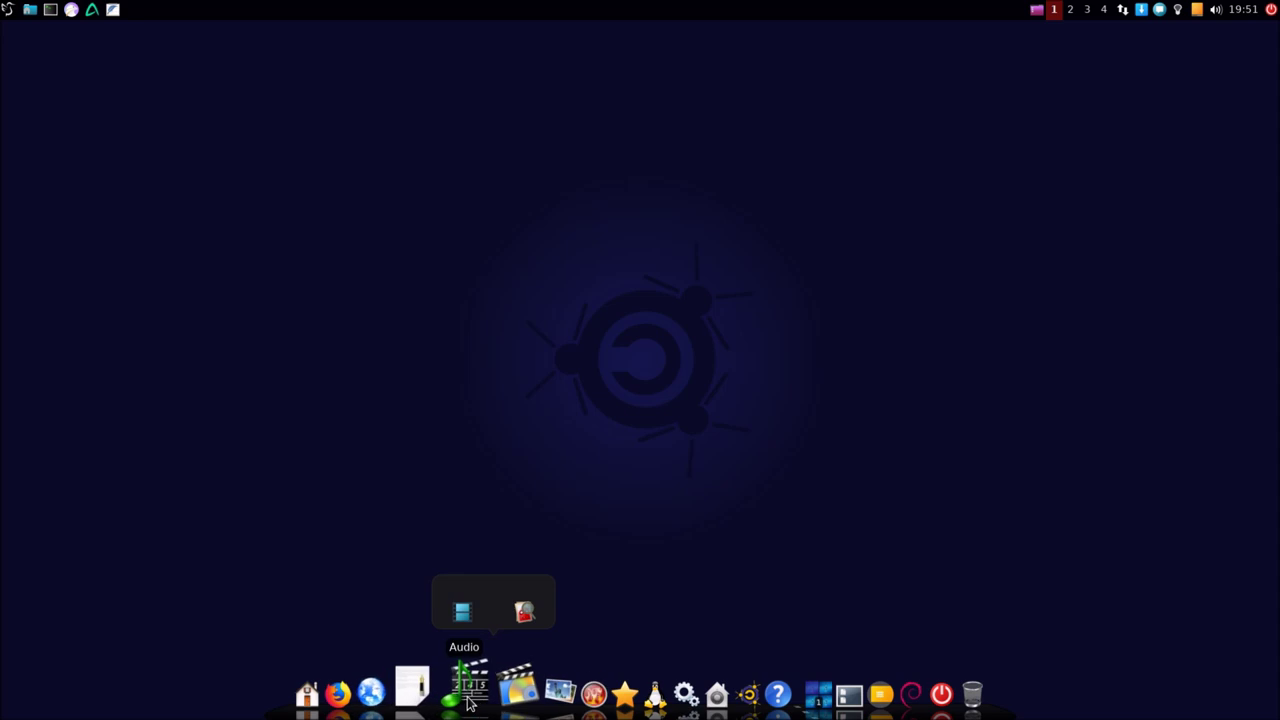
mouse_move(436, 698)
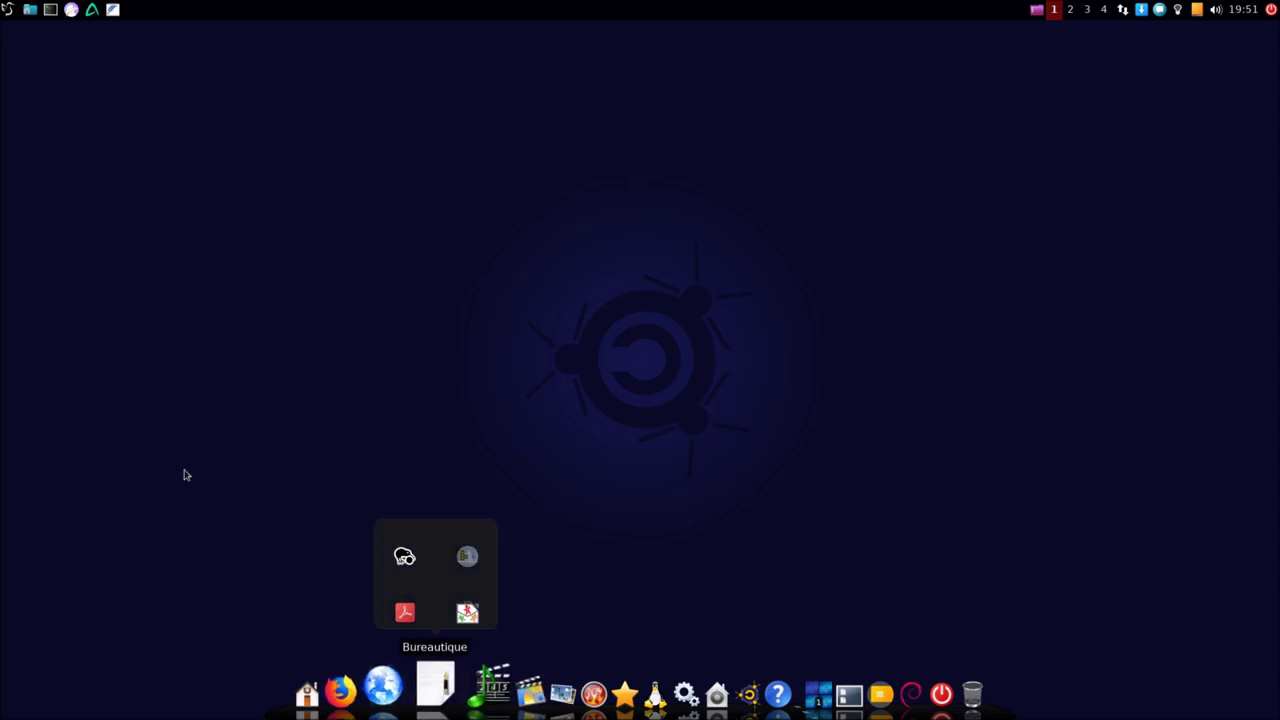
Use 'Change le niveau du Dock d'Emmabuntüs' to select and validate the Complète dock version
left_click(6, 10)
type("emm")
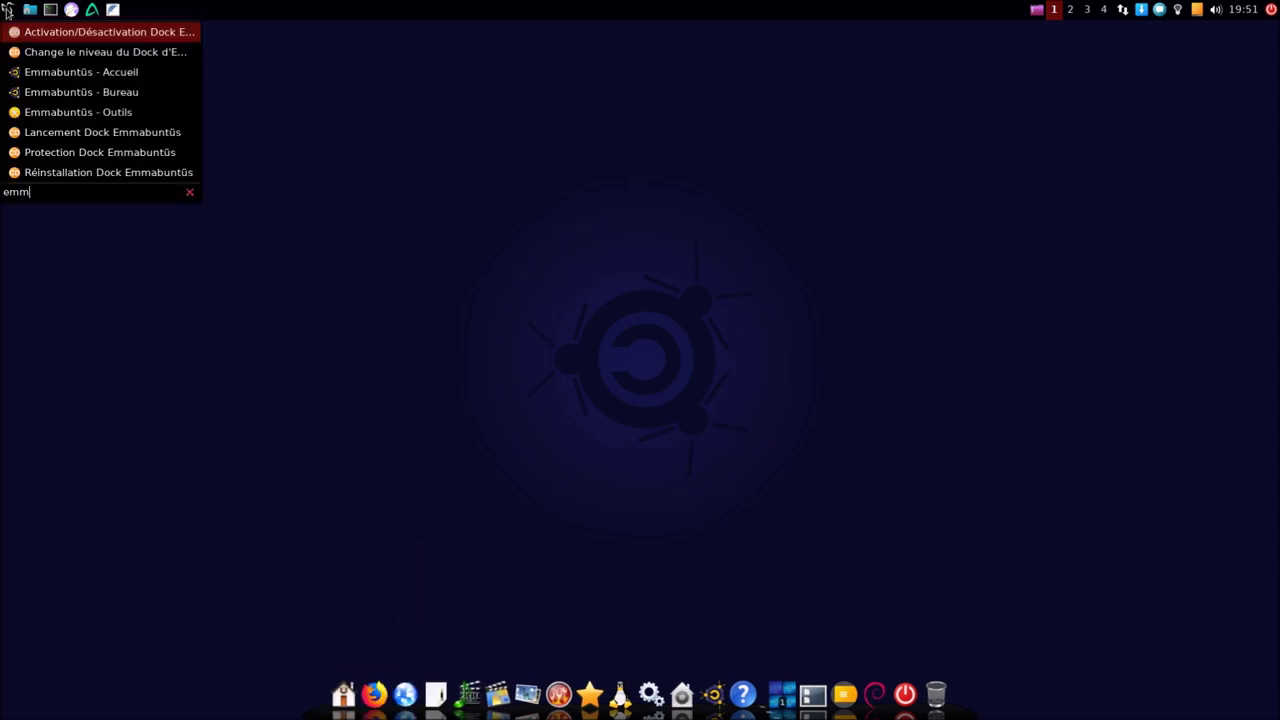
type("emm")
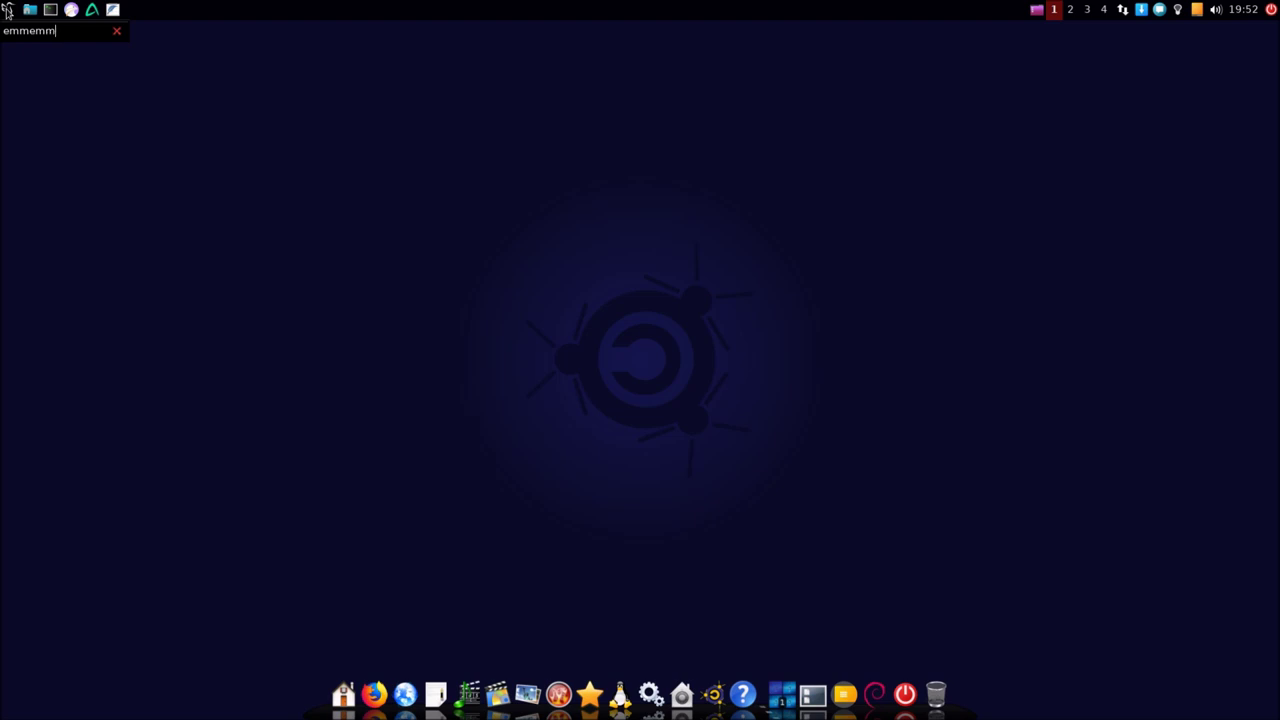
key("BackSpace")
key("BackSpace")
key("BackSpace")
key("BackSpace")
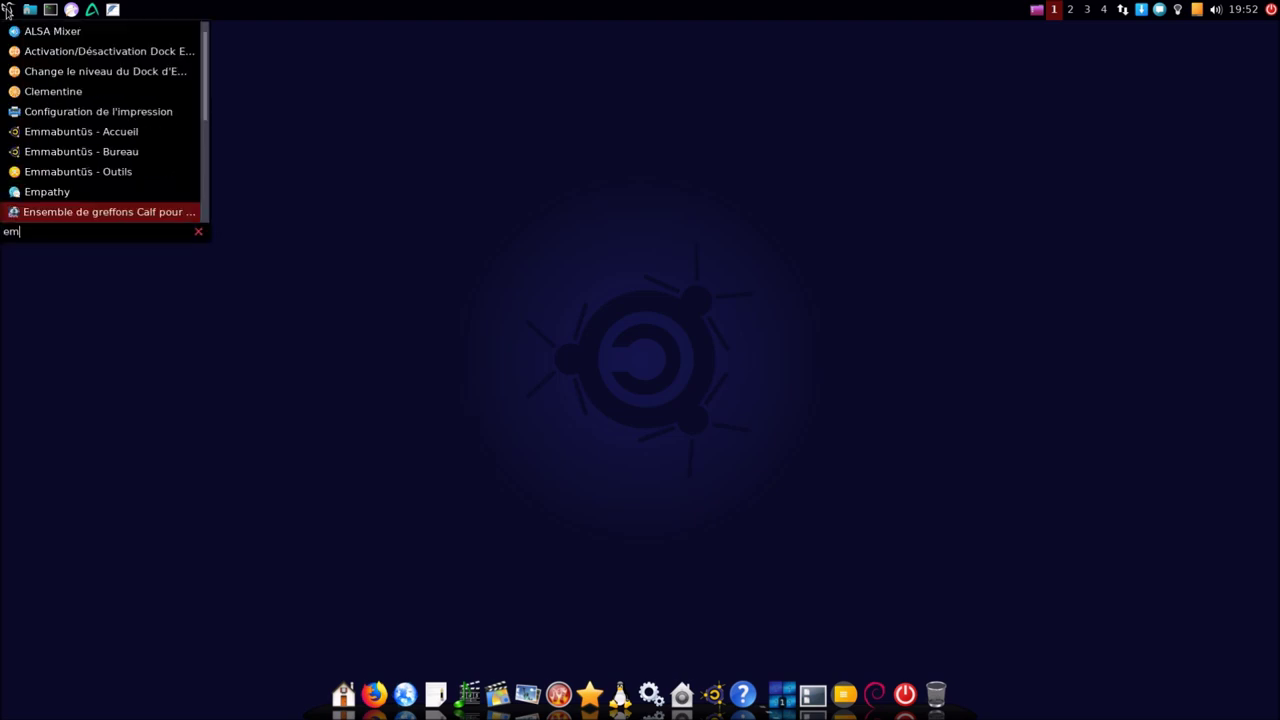
left_click(103, 72)
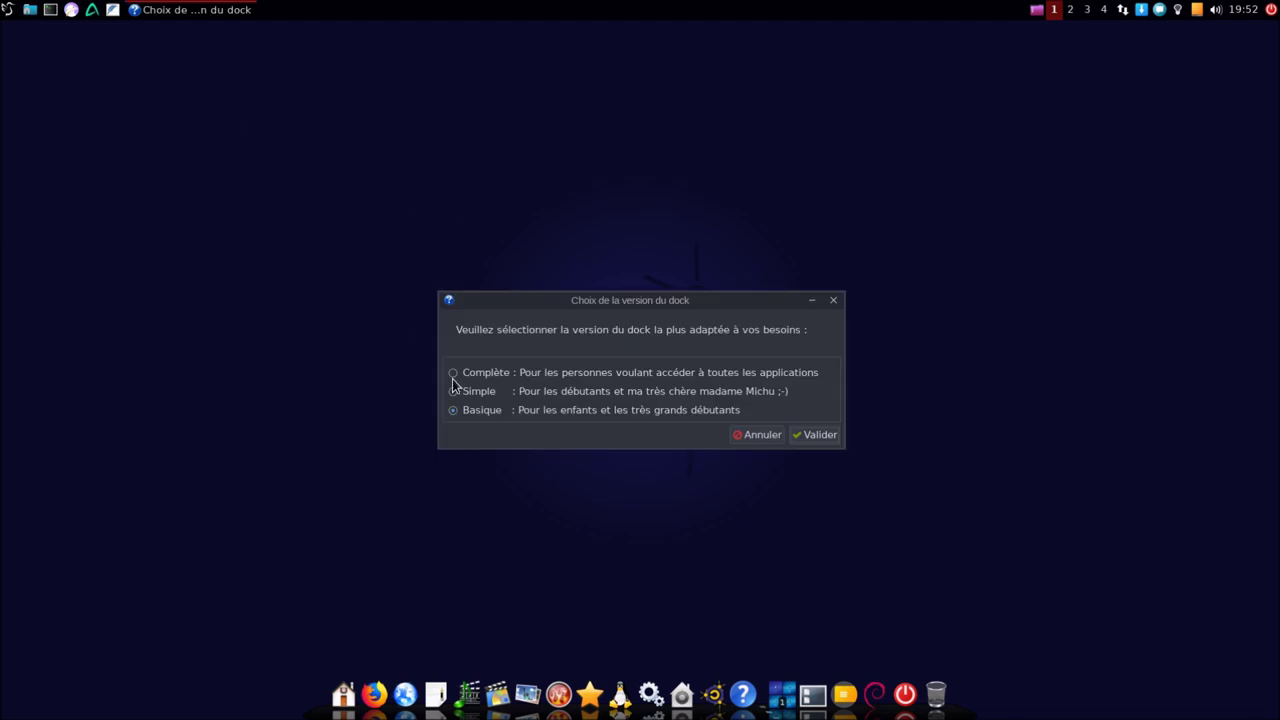
left_click(453, 372)
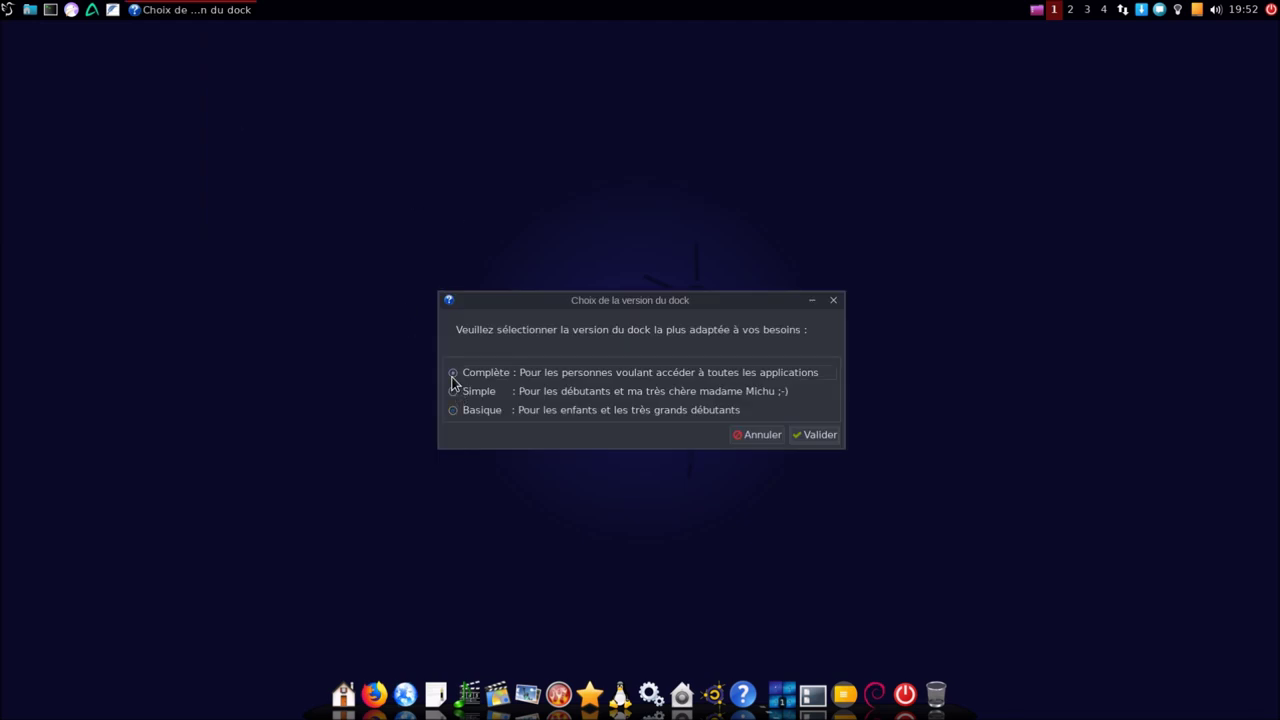
left_click(792, 436)
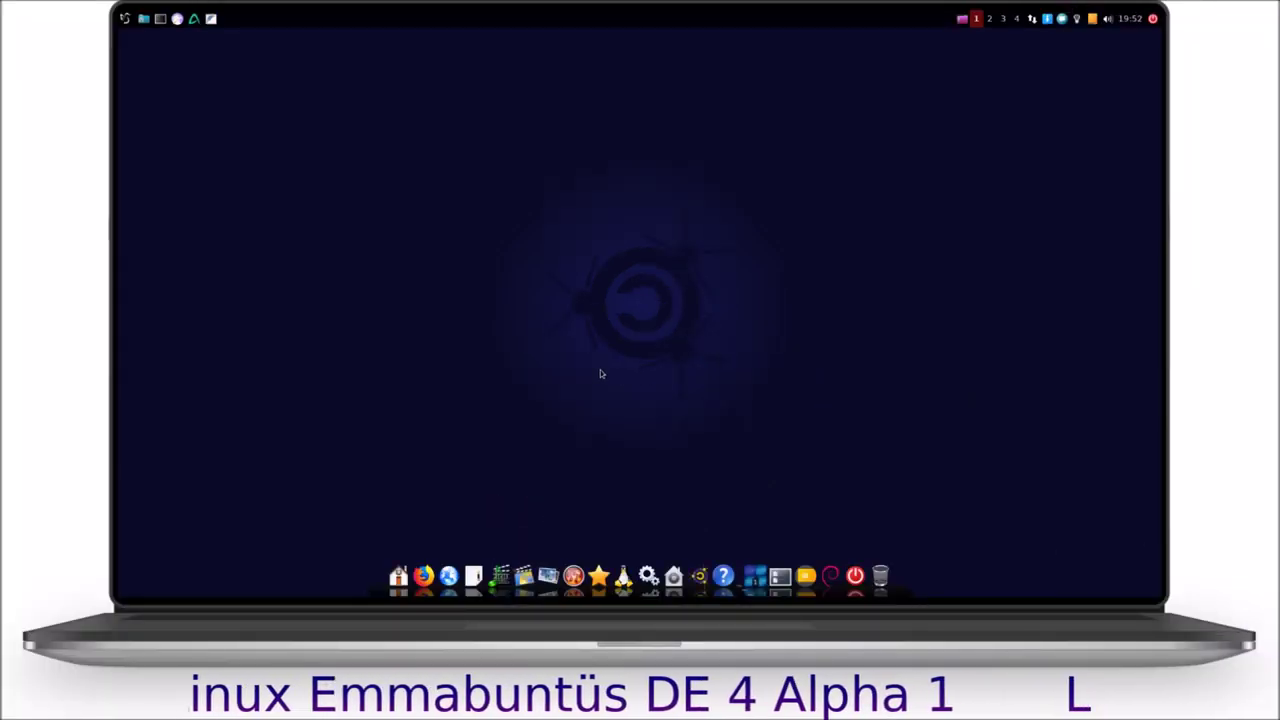
Search 'emm' in the application launcher and launch 'Emmabuntüs - Outils'
left_click(124, 20)
type("em")
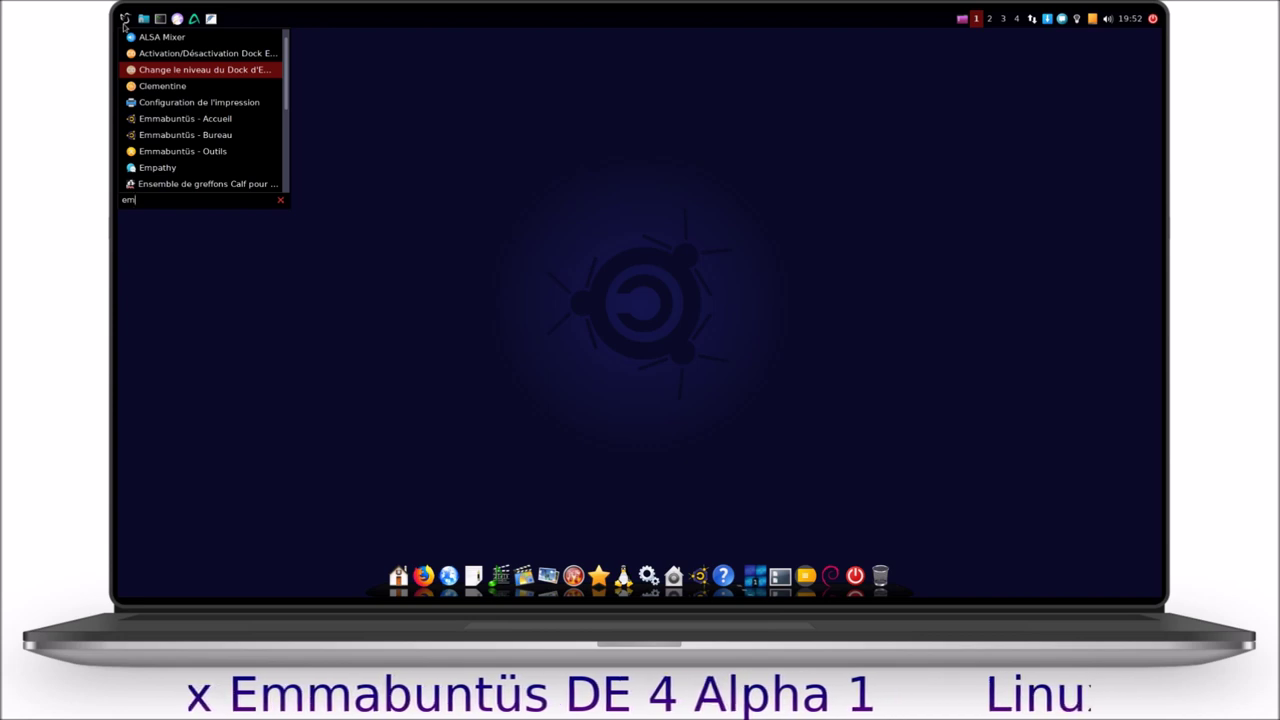
type("m")
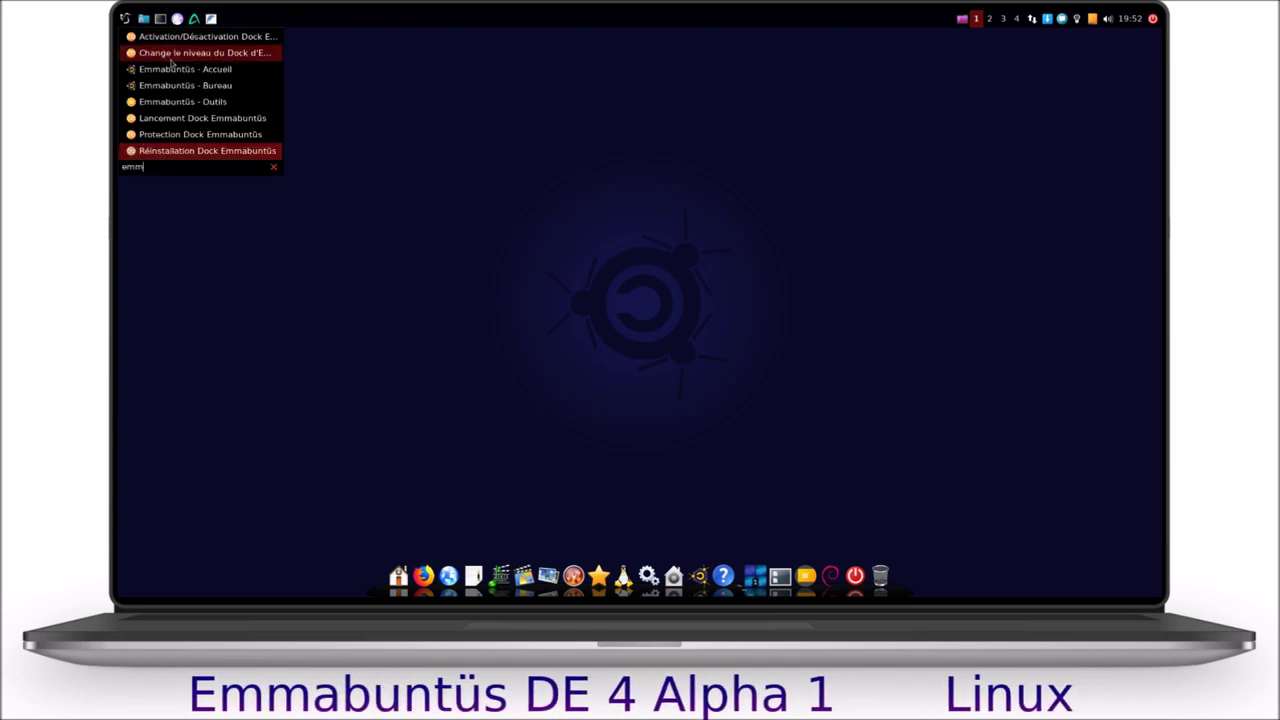
left_click(195, 100)
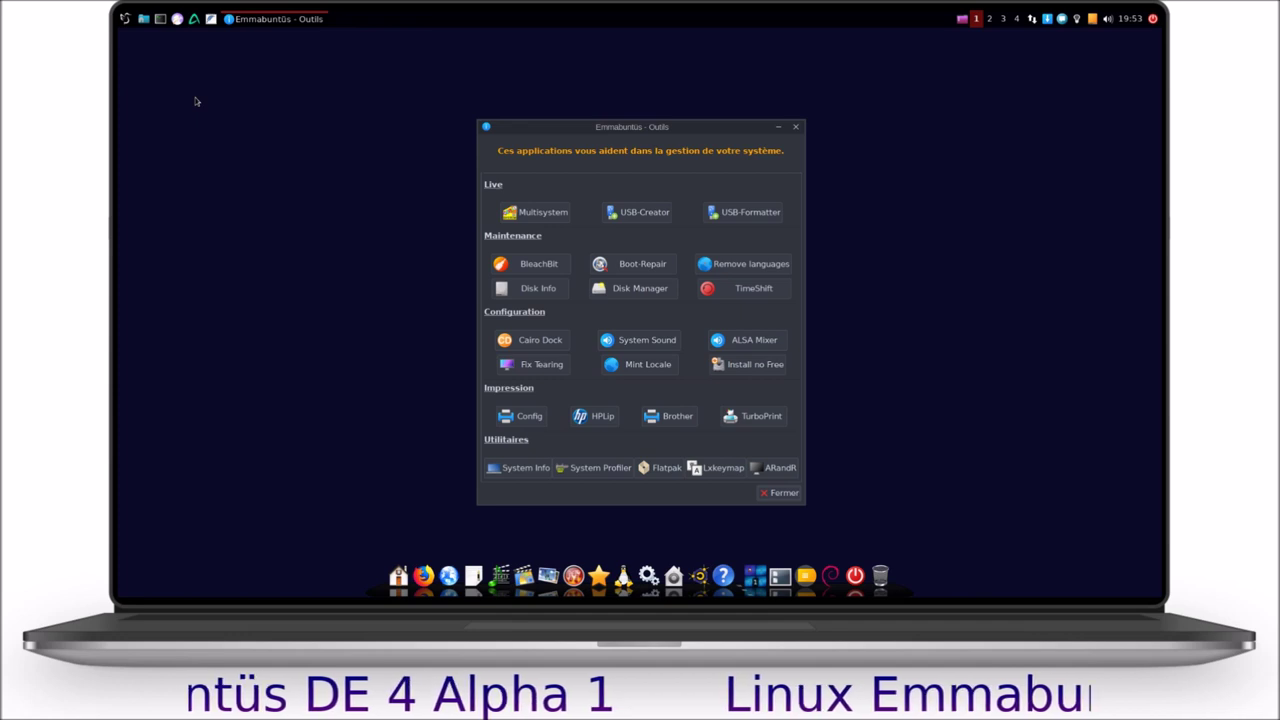
Launch Flatpak from Outils to load flathub.org in Firefox and scroll through the app listings
left_click(652, 467)
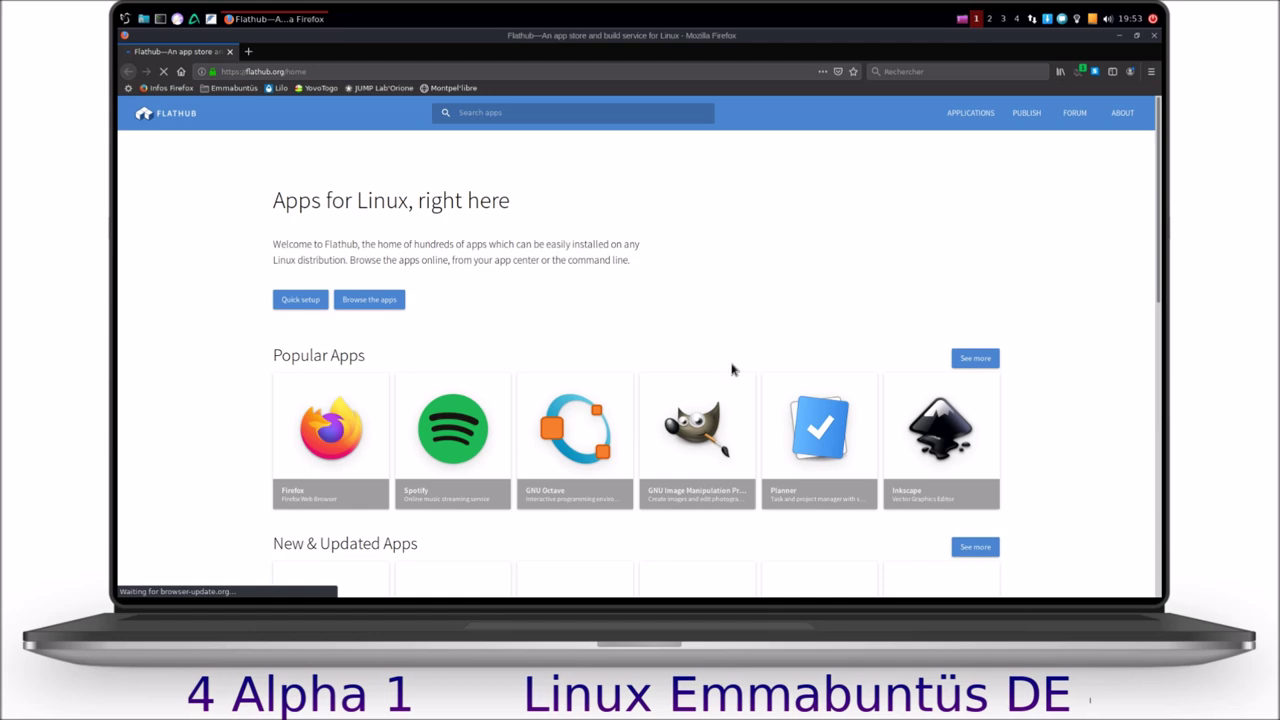
scroll(754, 382, "down", 4)
scroll(760, 388, "down", 3)
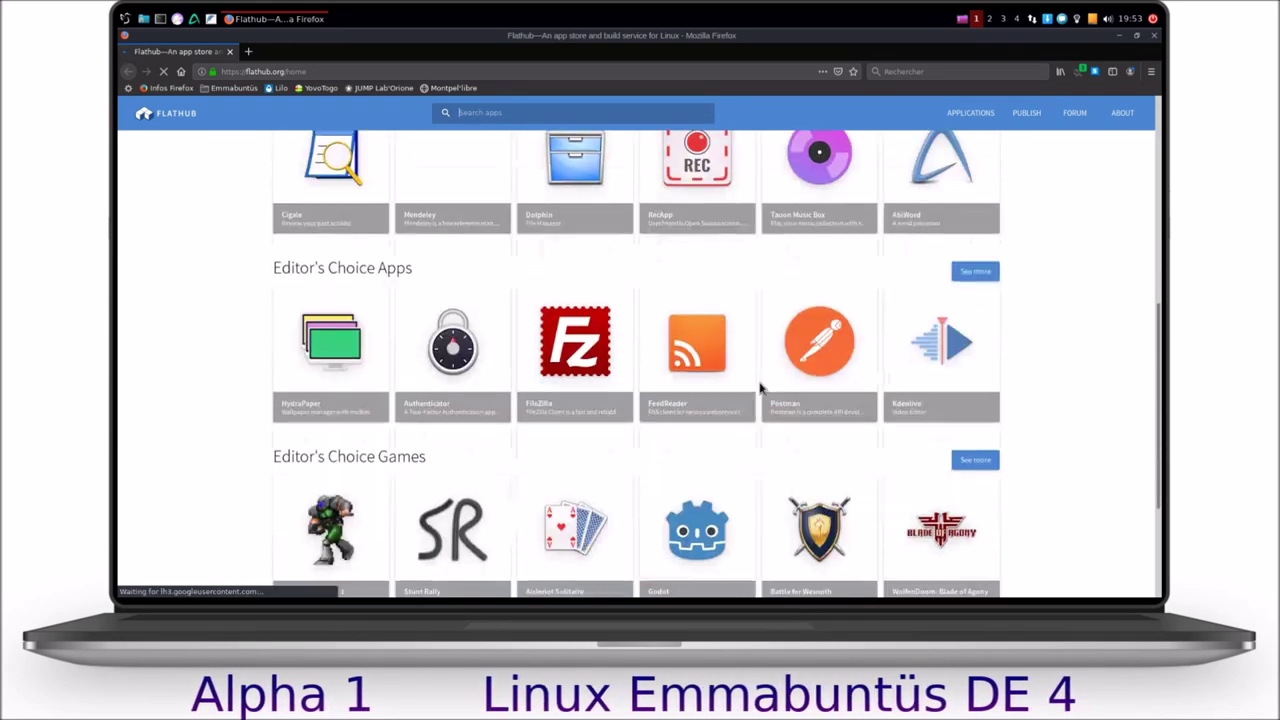
scroll(766, 380, "up", 3)
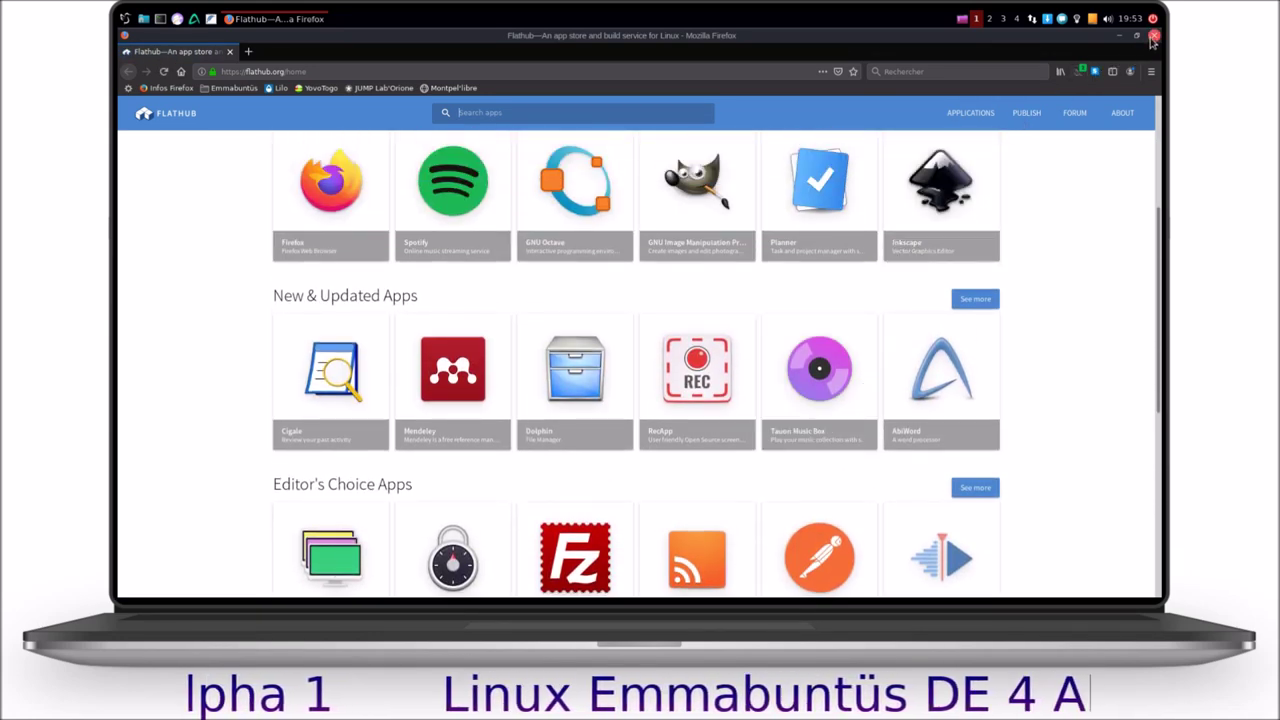
Close the Flathub Firefox window and reopen Emmabuntüs - Outils via an 'emm' launcher search
left_click(1152, 36)
left_click(123, 19)
type("emm")
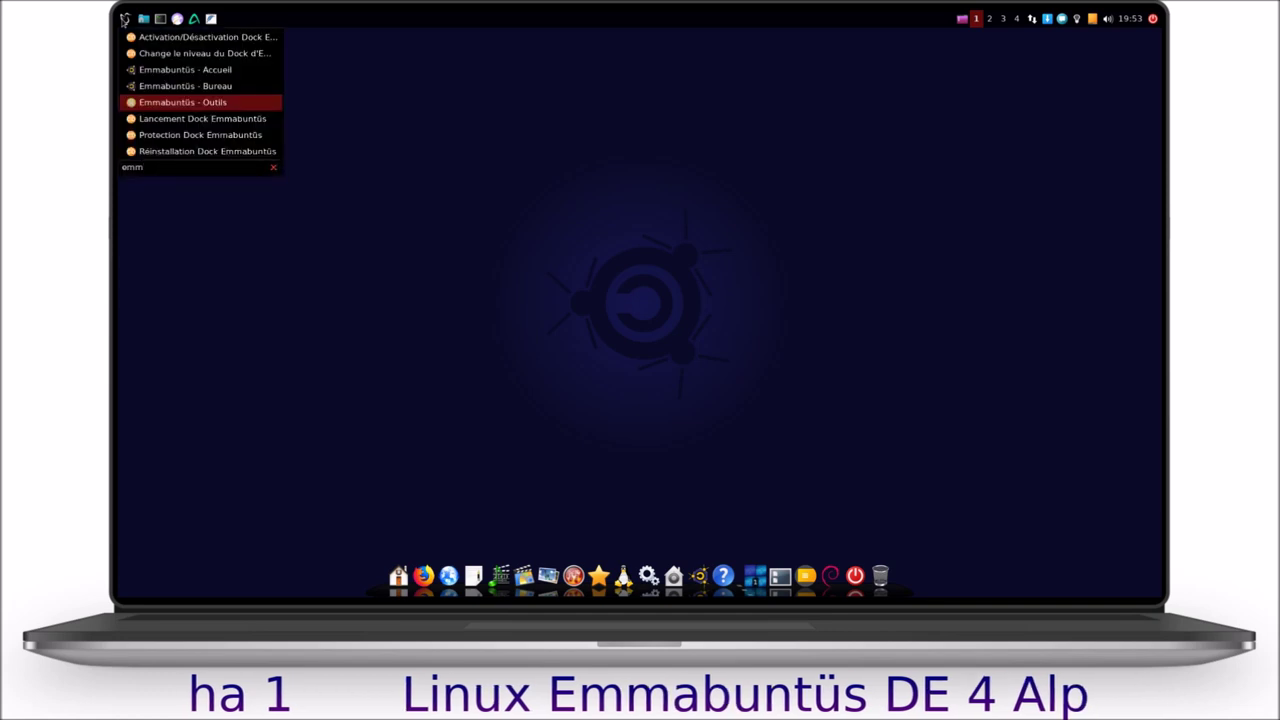
key("Return")
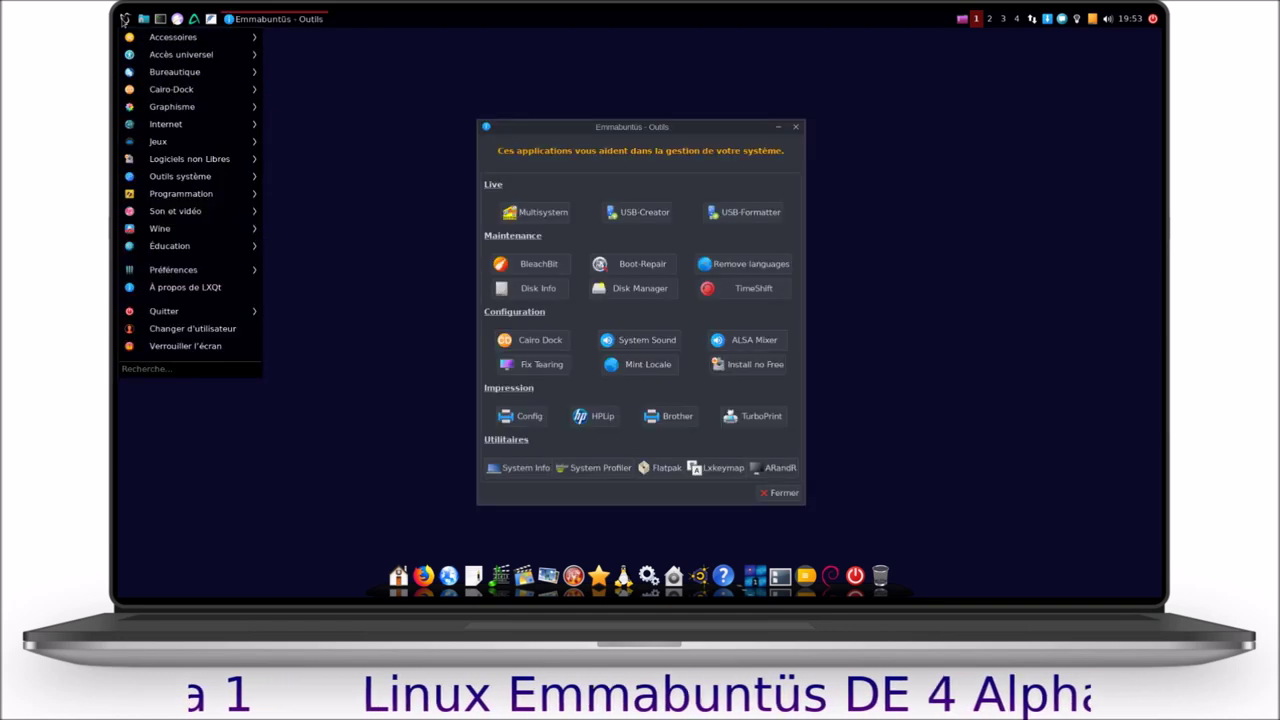
Launch htop in a terminal, close the Outils window, and move the terminal toward centre
type("htop")
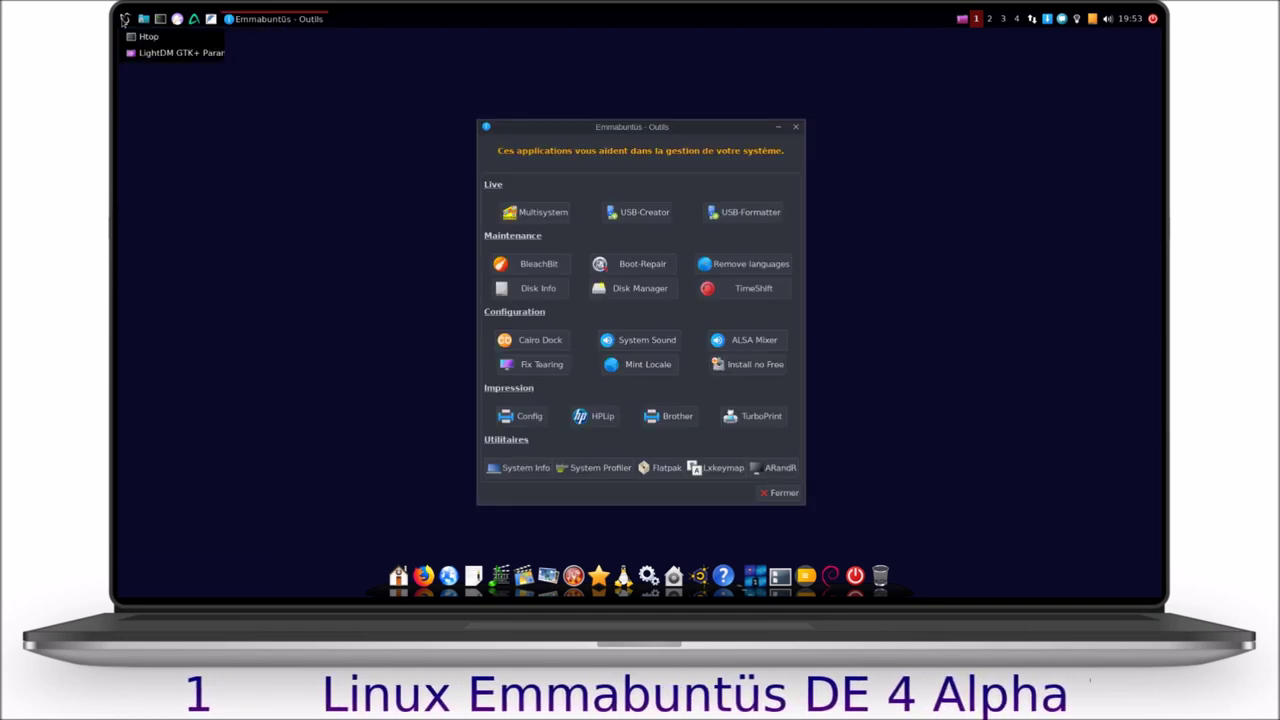
key("Return")
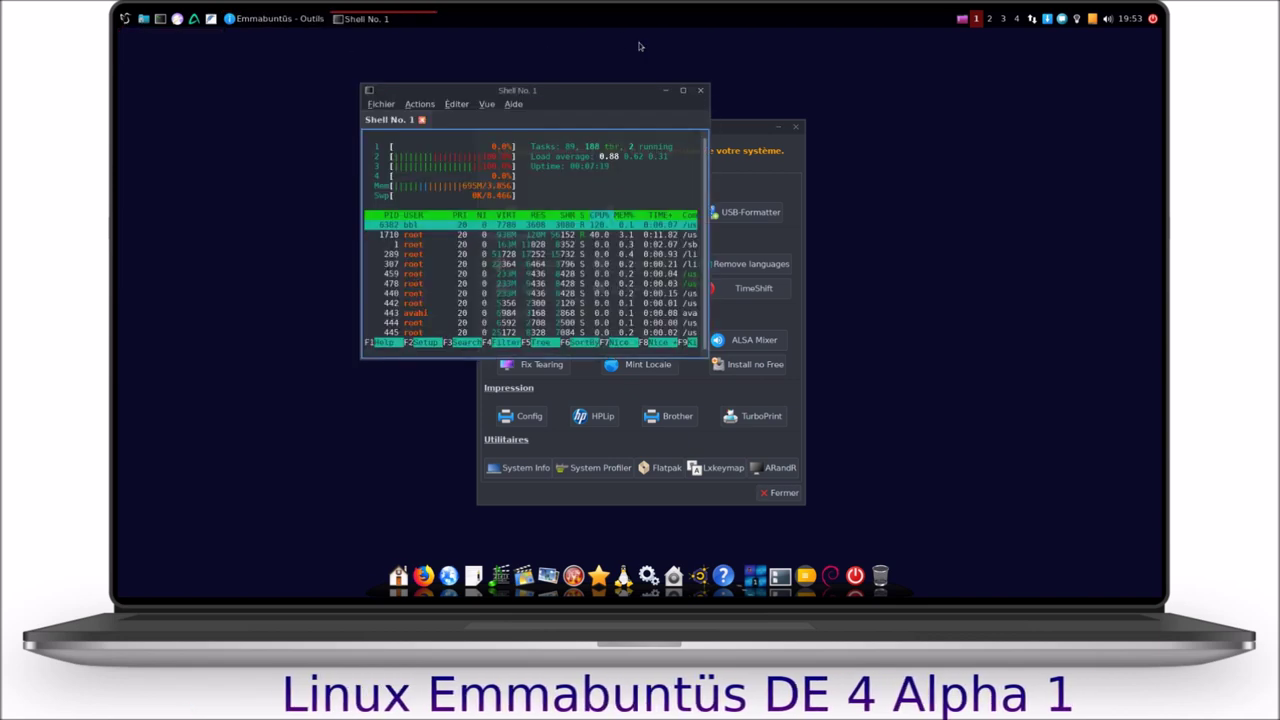
left_click(797, 128)
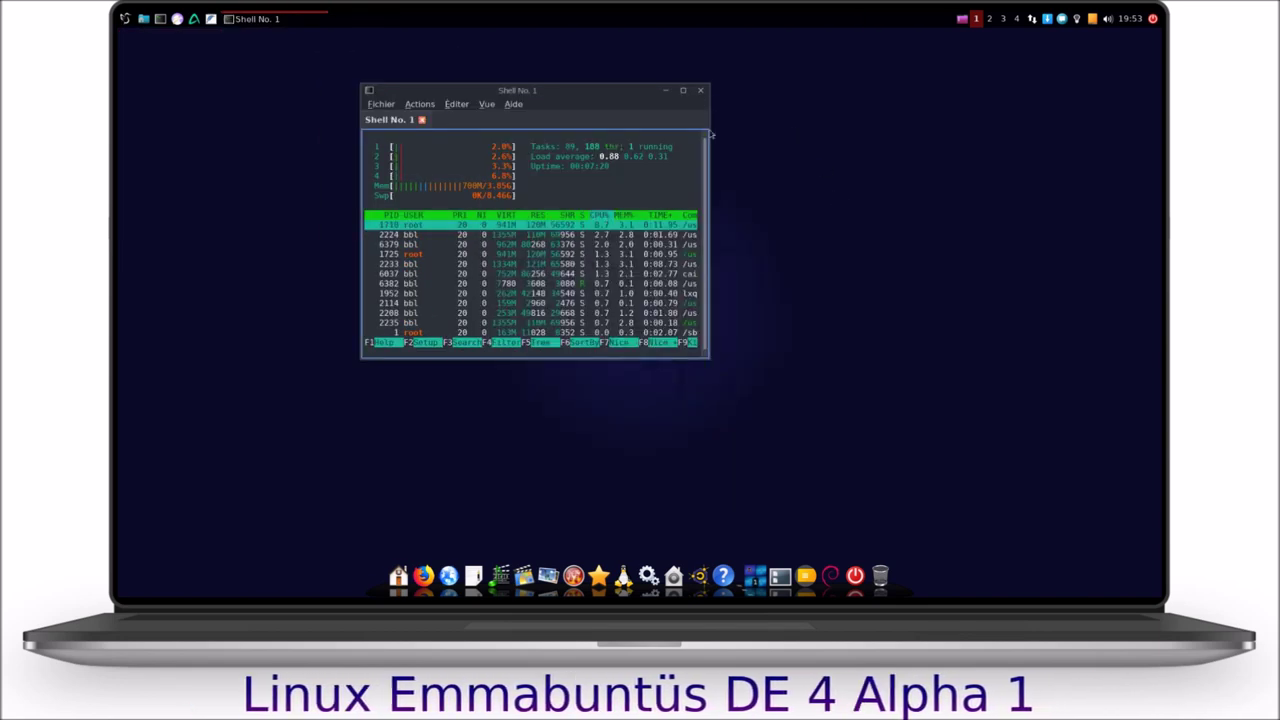
left_click_drag(542, 103, 658, 186)
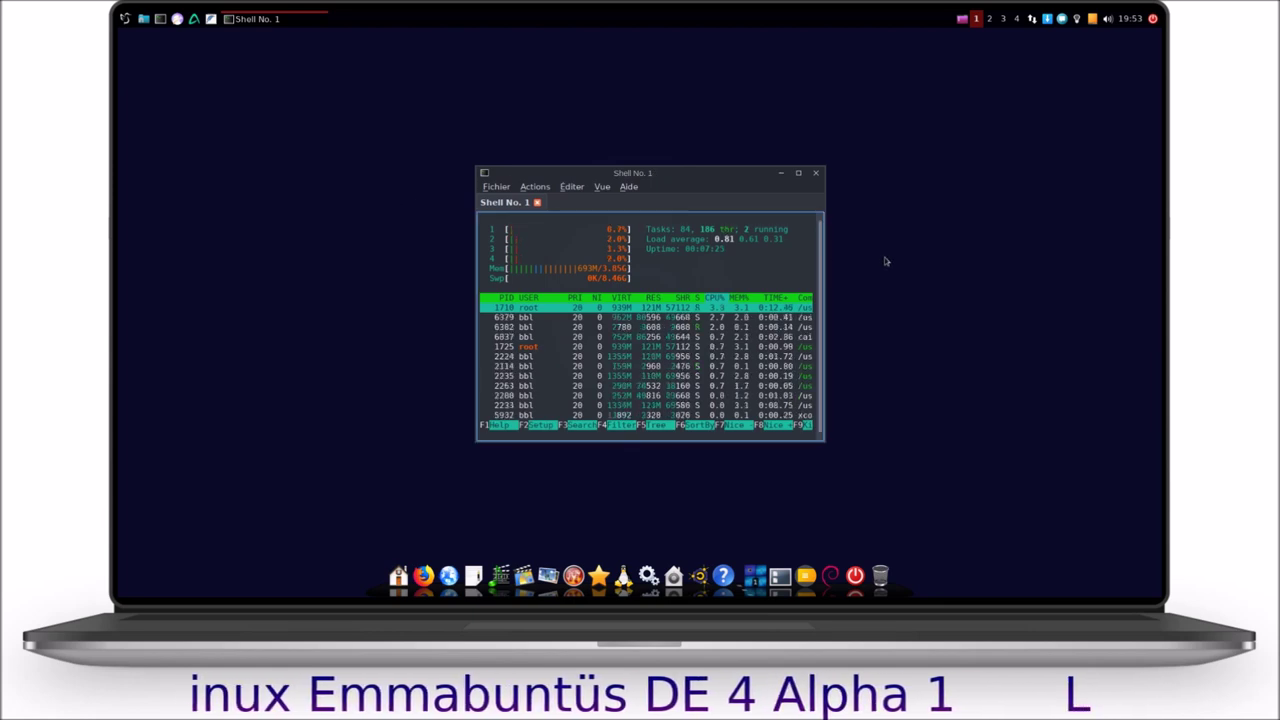